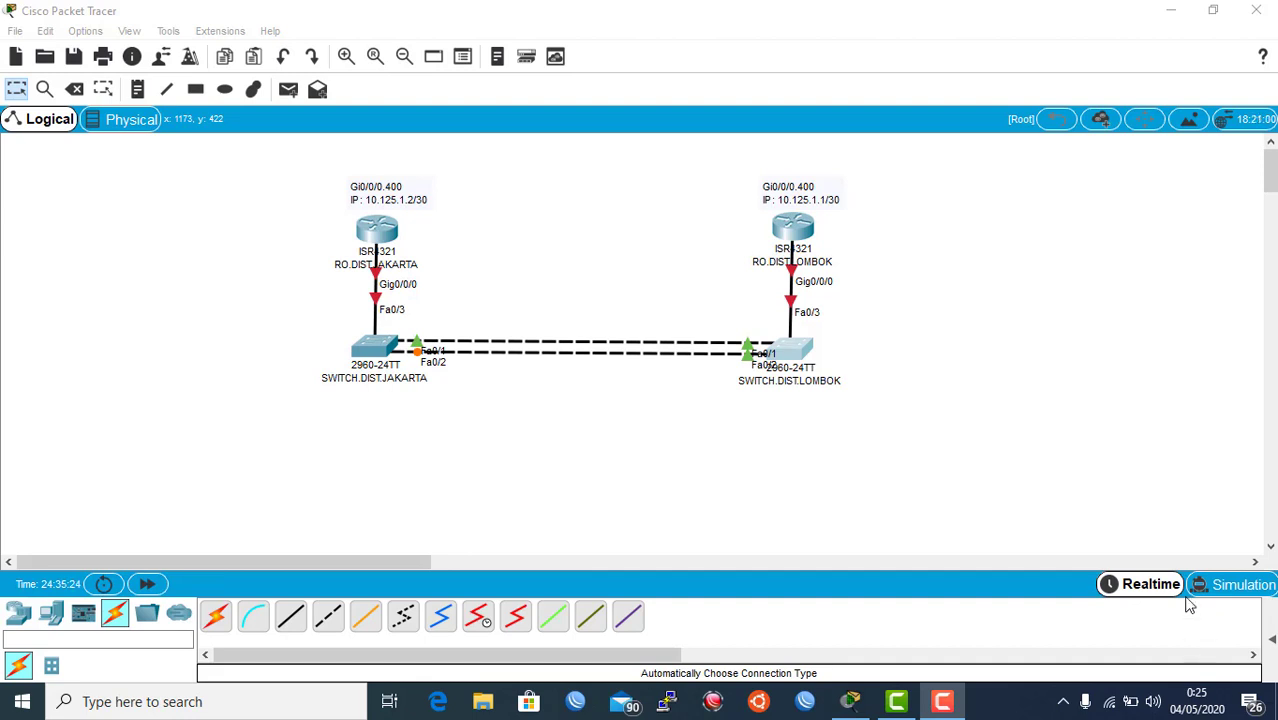
# Add a text note reading "VLAN 400" above the two links between the Jakarta and Lombok switches
pyautogui.click(597, 307)
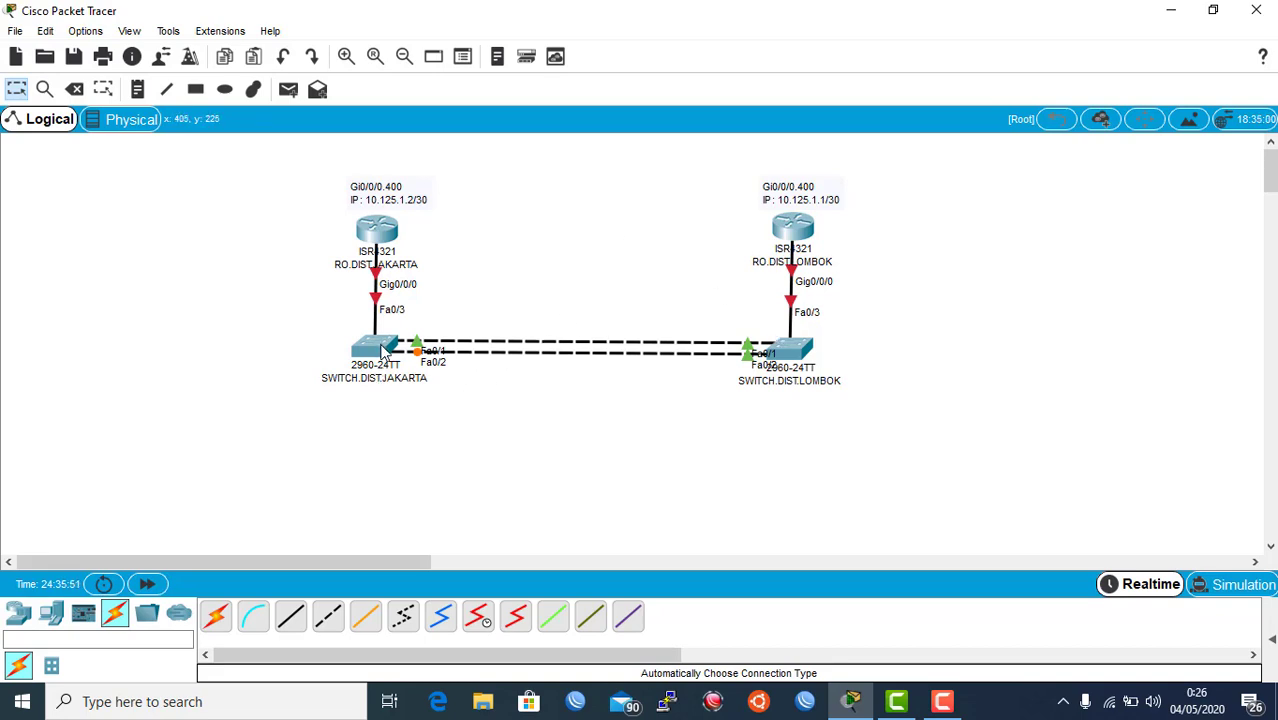
pyautogui.moveTo(384, 350)
pyautogui.press('n')
pyautogui.click(553, 326)
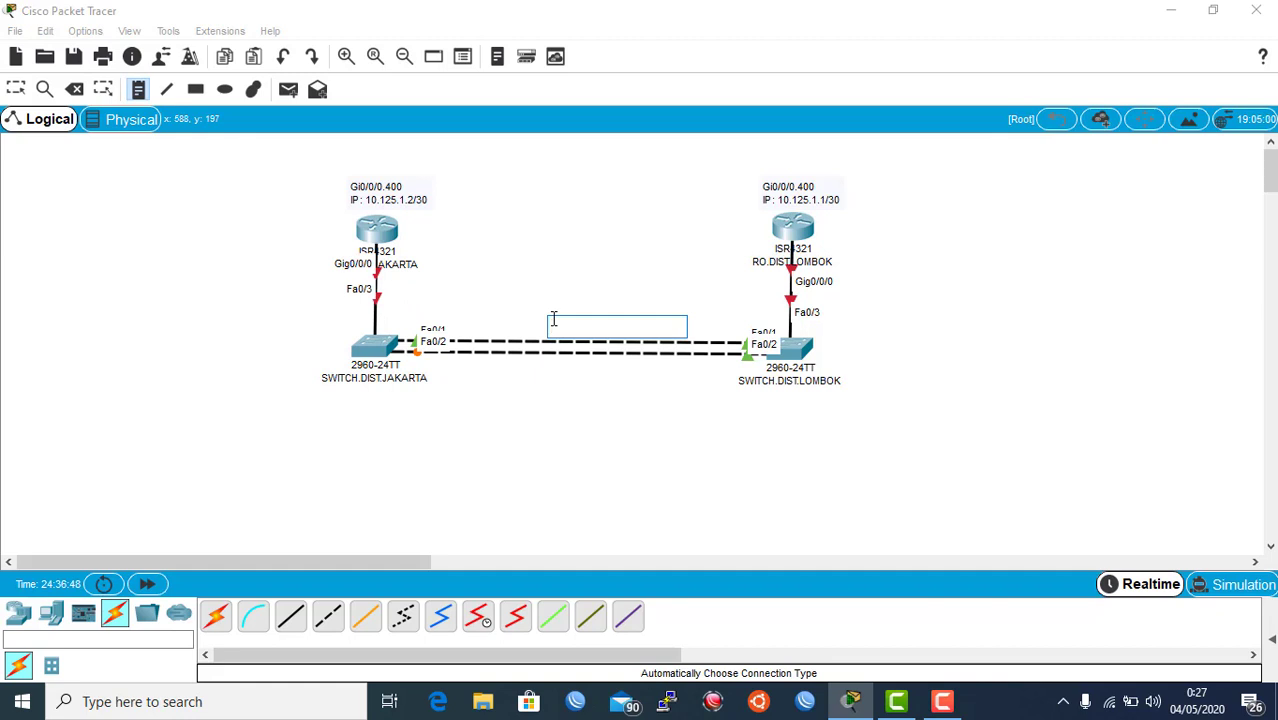
pyautogui.write('VLAN:')
pyautogui.press('BackSpace')
pyautogui.write('400')
pyautogui.press('Escape')
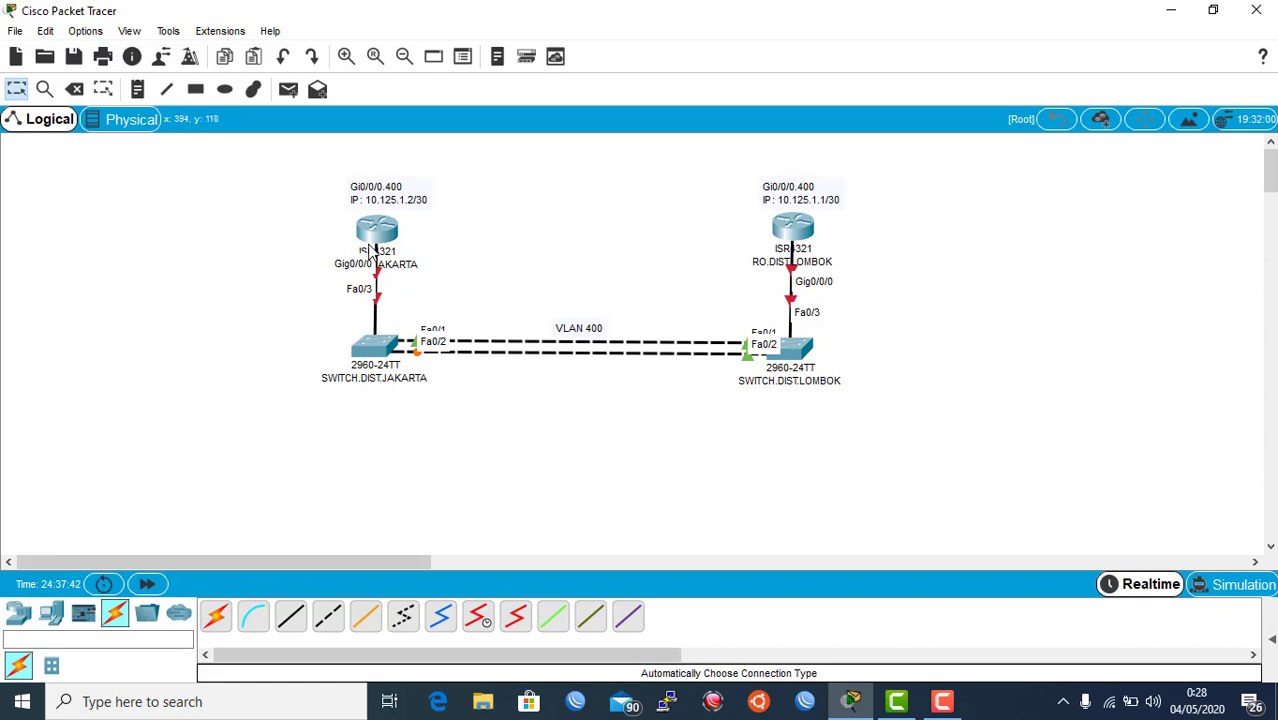
# Open the RO.DIST.JAKARTA router's command line and enter subinterface gigabitEthernet 0/0/0.400
pyautogui.moveTo(371, 248)
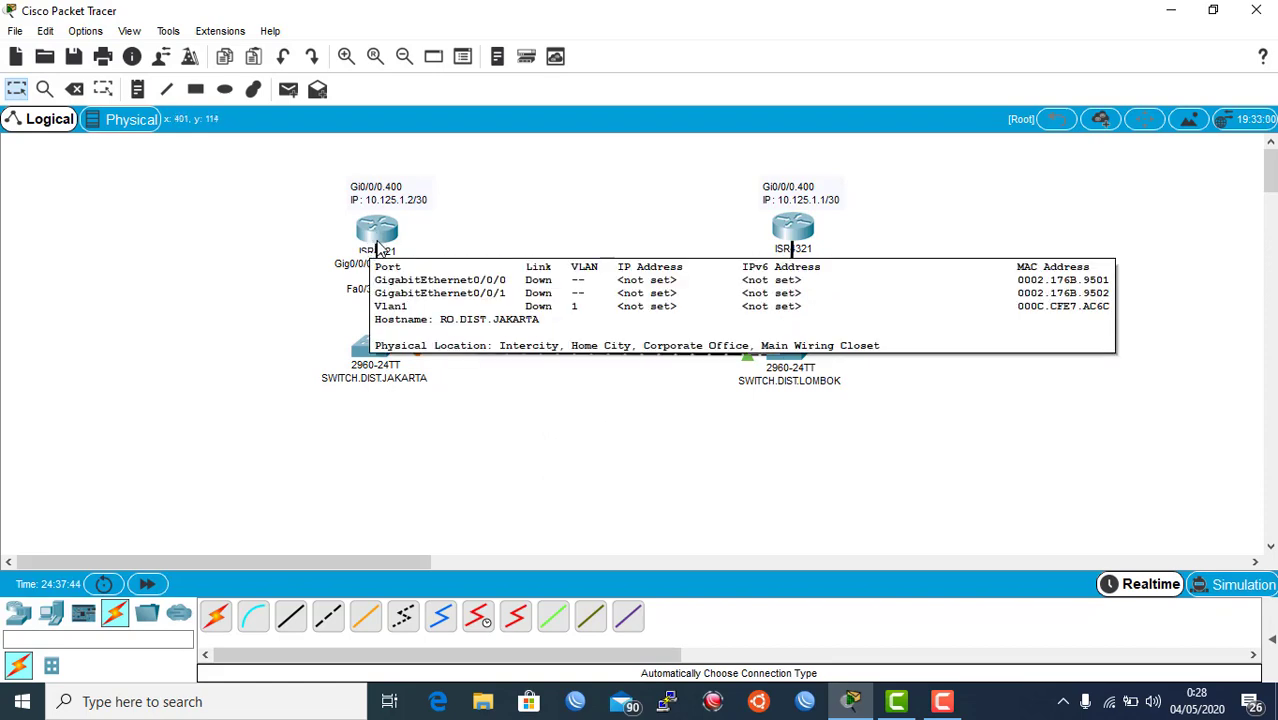
pyautogui.click(377, 247)
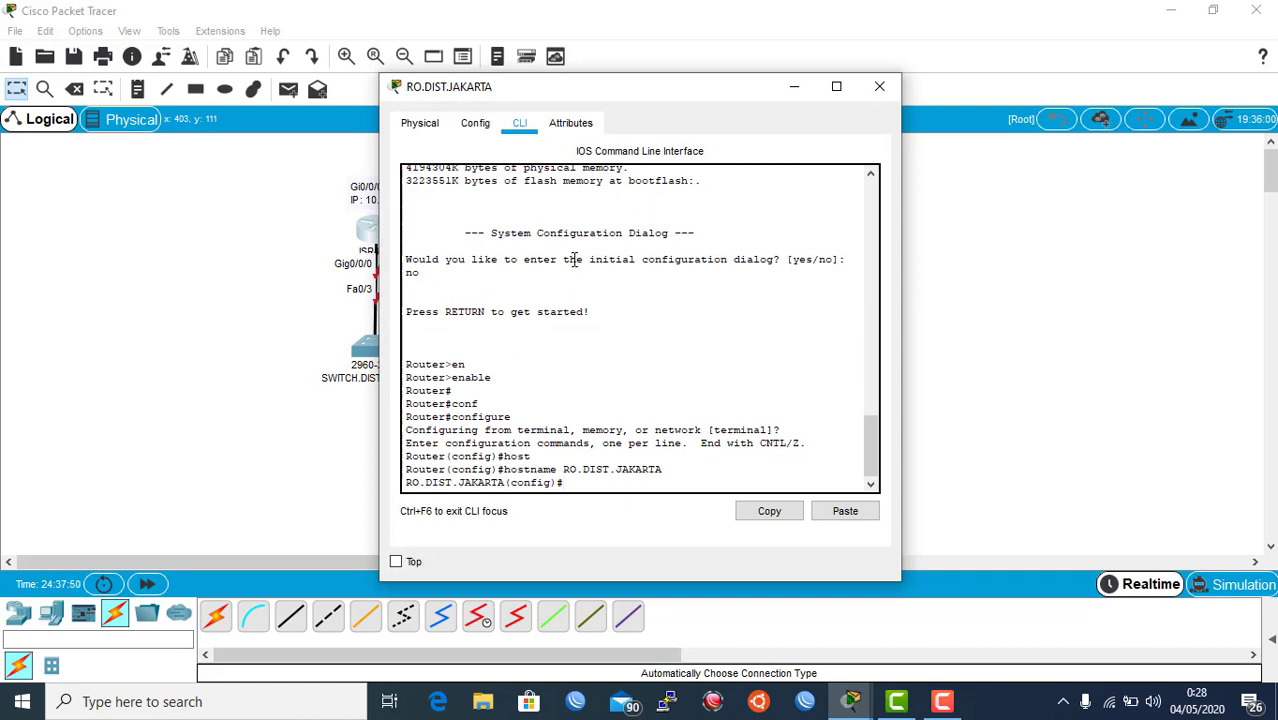
pyautogui.write('INTER')
pyautogui.press('Tab')
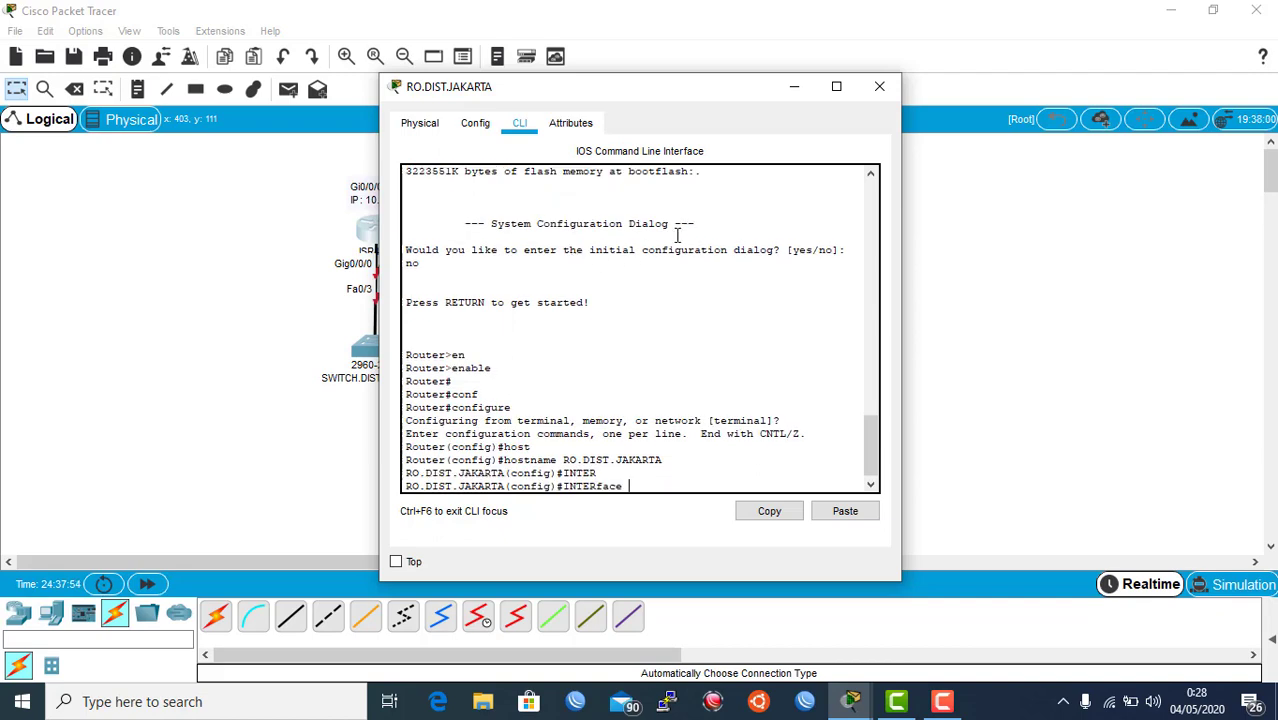
pyautogui.moveTo(688, 91); pyautogui.dragTo(853, 108)
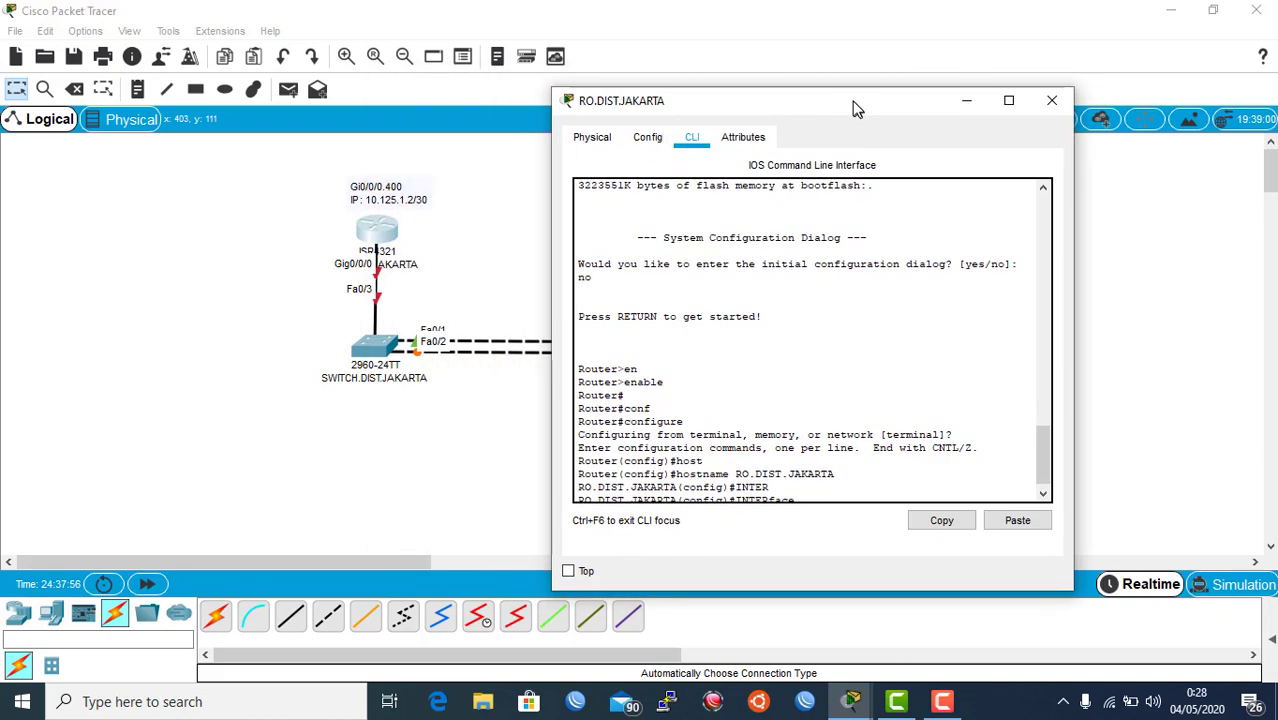
pyautogui.write('gi')
pyautogui.press('Tab')
pyautogui.write('0/0/0.')
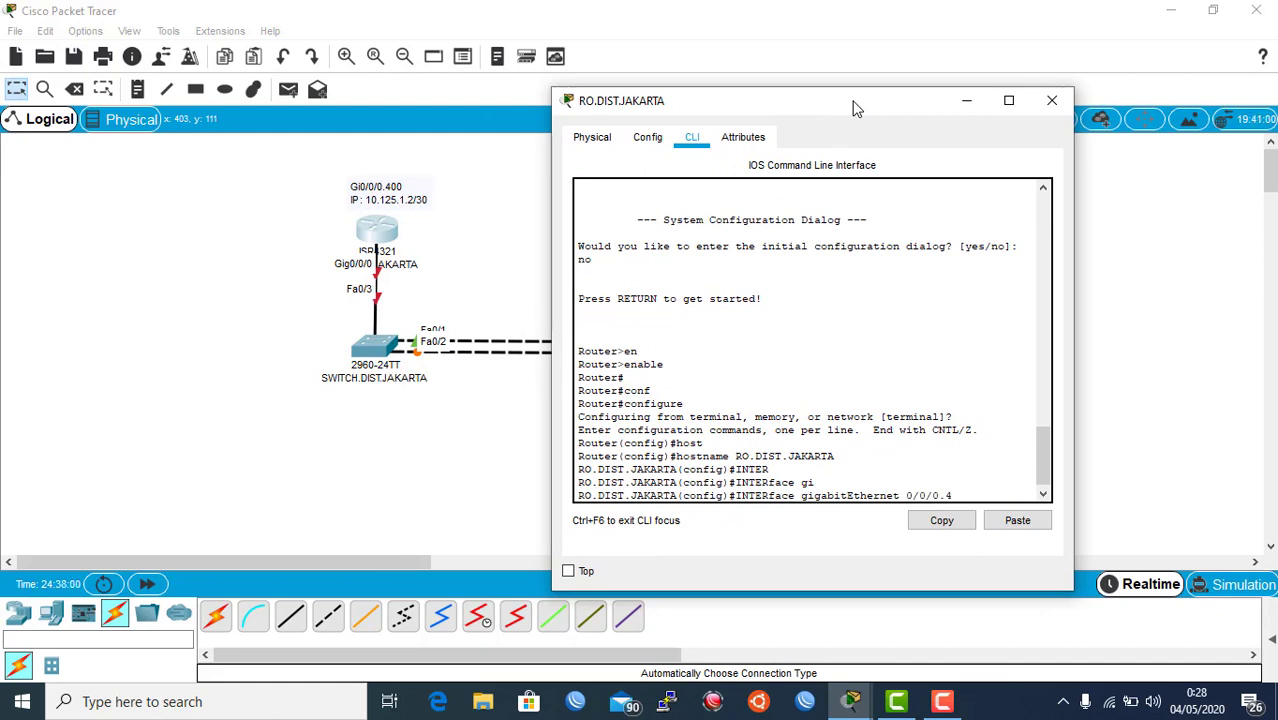
pyautogui.write('400')
pyautogui.press('Return')
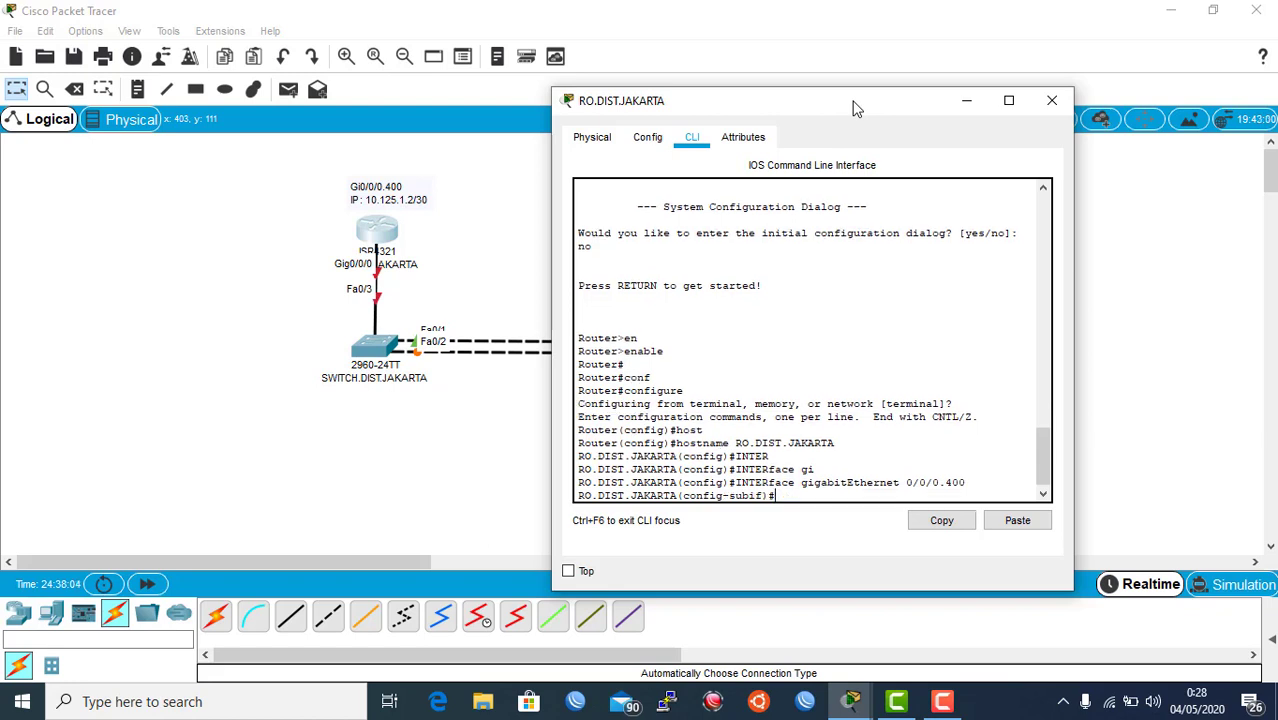
# Set dot1Q encapsulation with VLAN 400 on the Jakarta router's subinterface
pyautogui.write('en')
pyautogui.press('Tab')
pyautogui.write('do')
pyautogui.press('Tab')
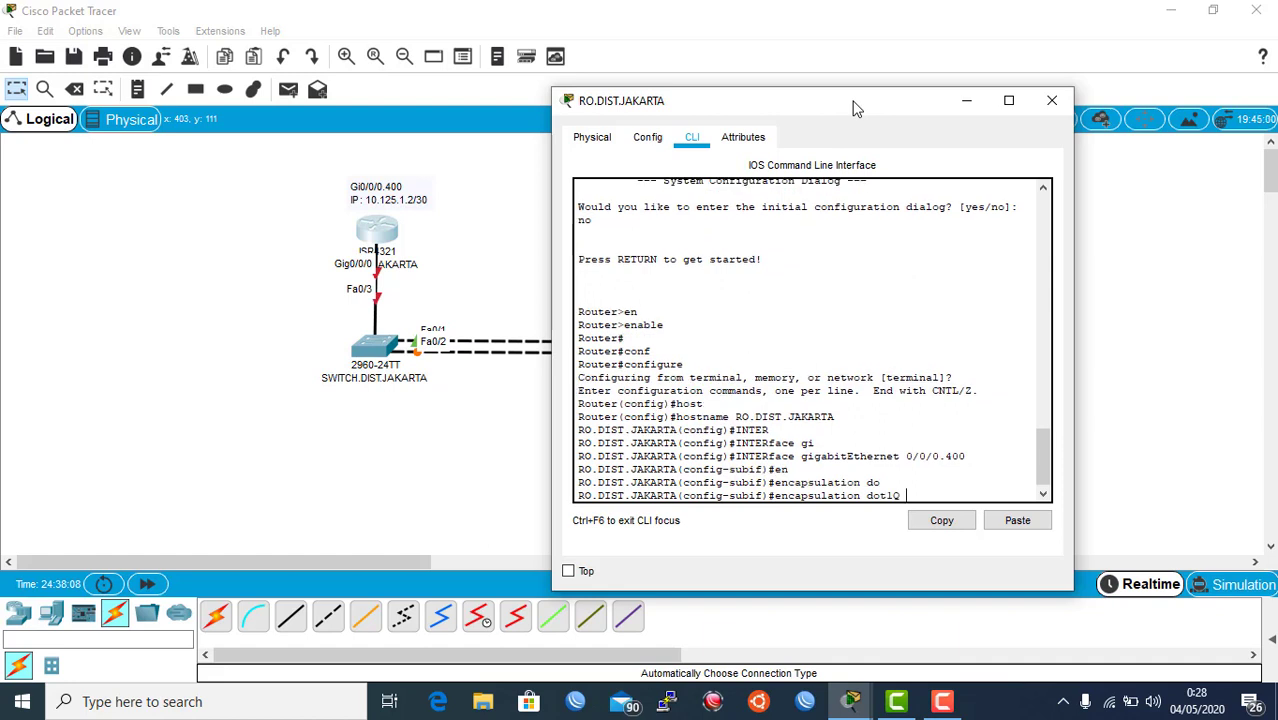
pyautogui.write('400')
pyautogui.press('Return')
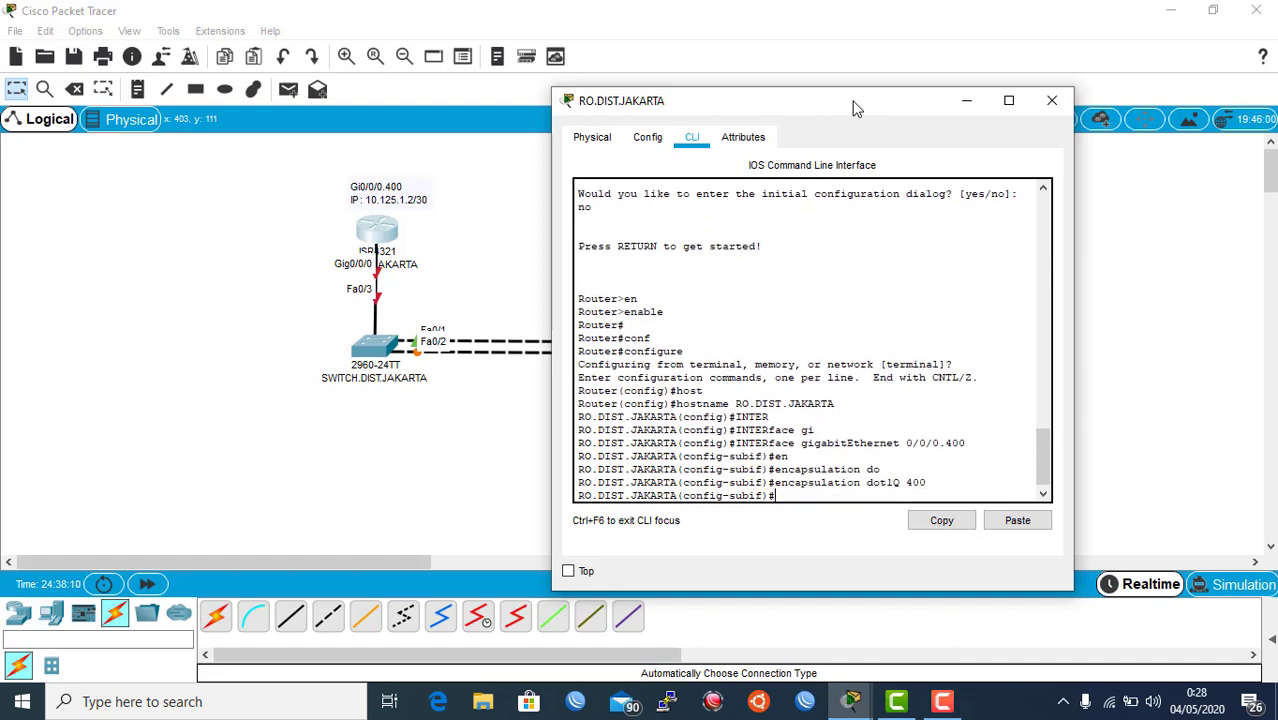
# Assign IP address 10.125.1.2 with mask 255.255.255.252 to the Jakarta subinterface and end configuration mode
pyautogui.write('ip add')
pyautogui.press('Tab')
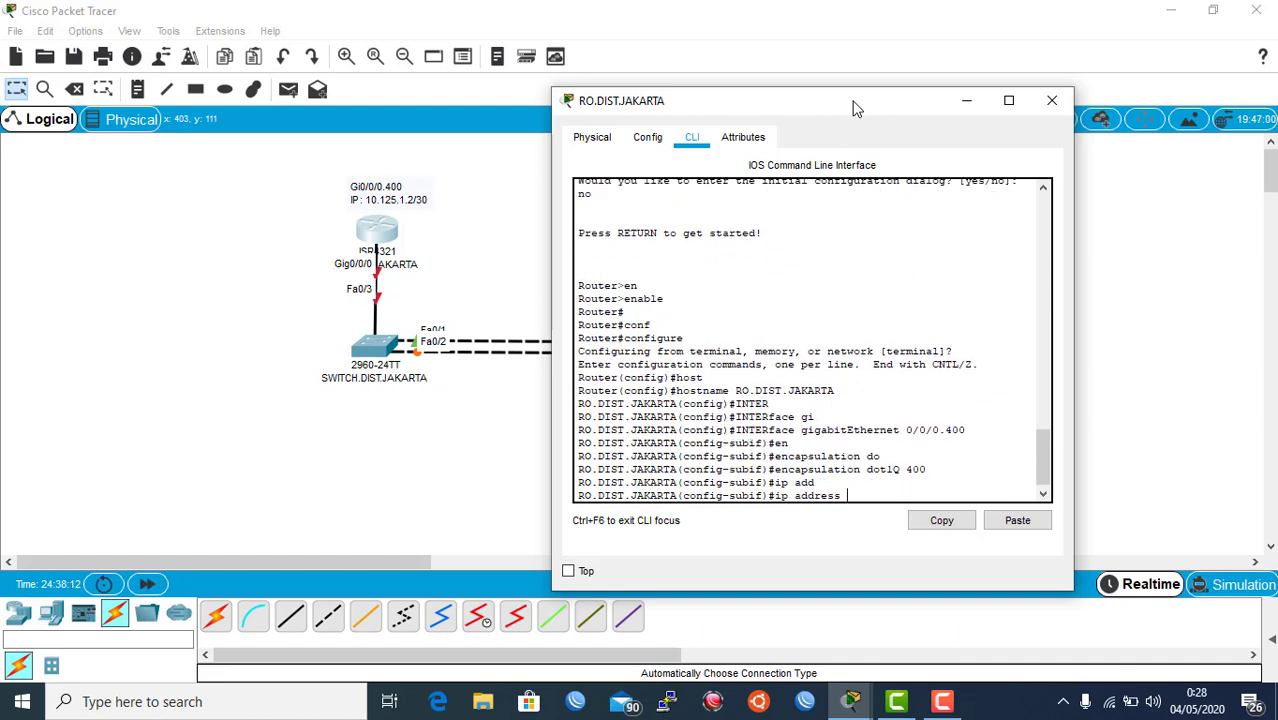
pyautogui.write('10.125.1.2 2')
pyautogui.write('55.255.255.')
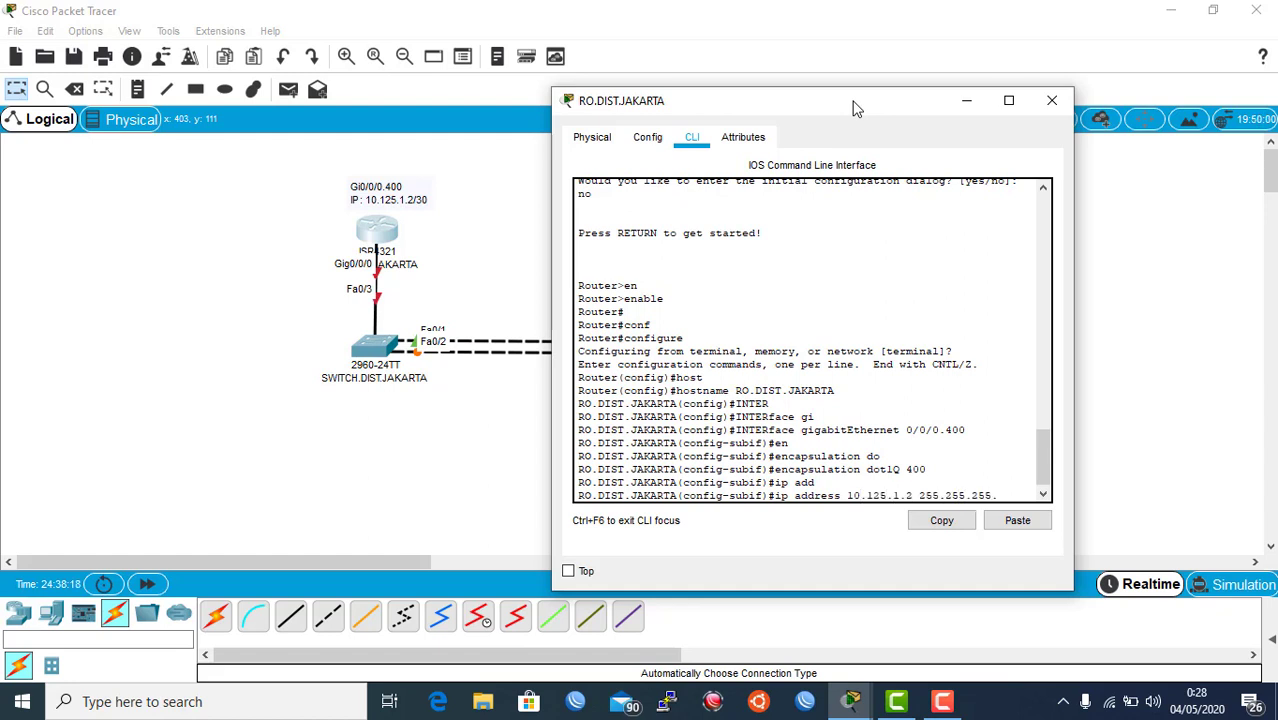
pyautogui.write('252')
pyautogui.press('Return')
pyautogui.write('e')
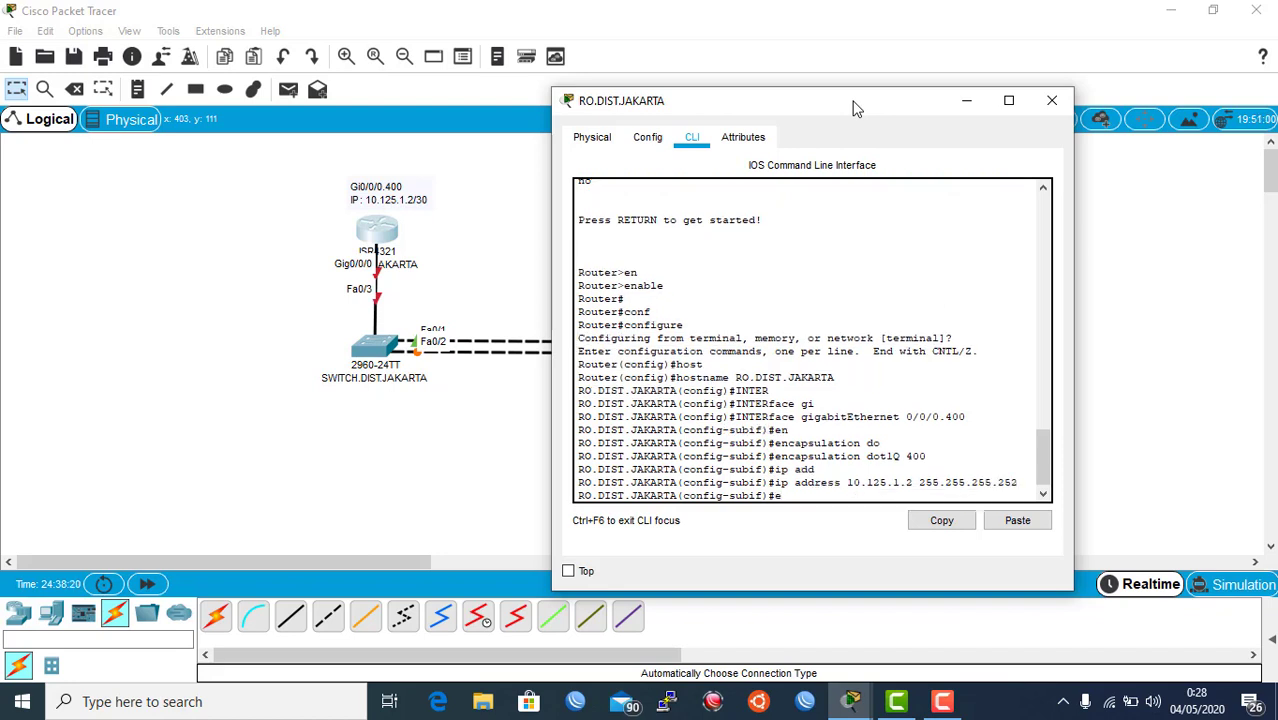
pyautogui.write('end')
pyautogui.press('Return')
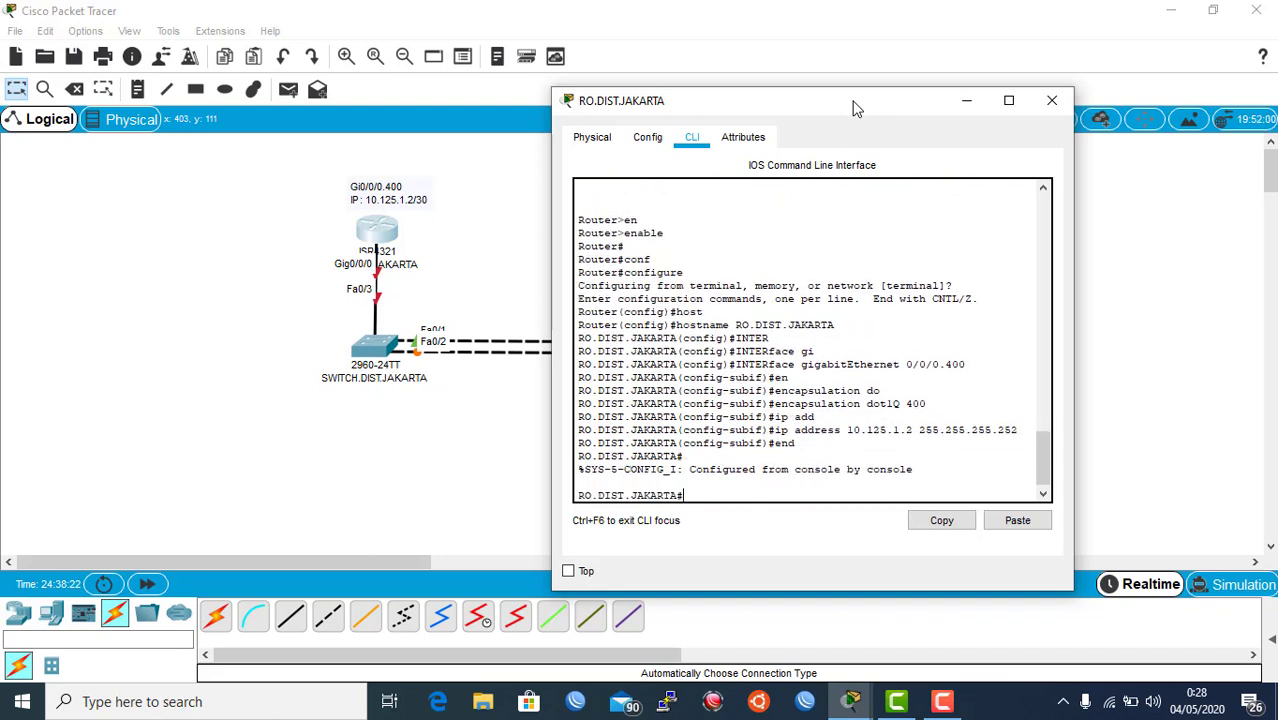
# Enable the Jakarta router's physical interface gigabitEthernet 0/0/0 with no shutdown and close the router's window
pyautogui.write('conf t')
pyautogui.press('Return')
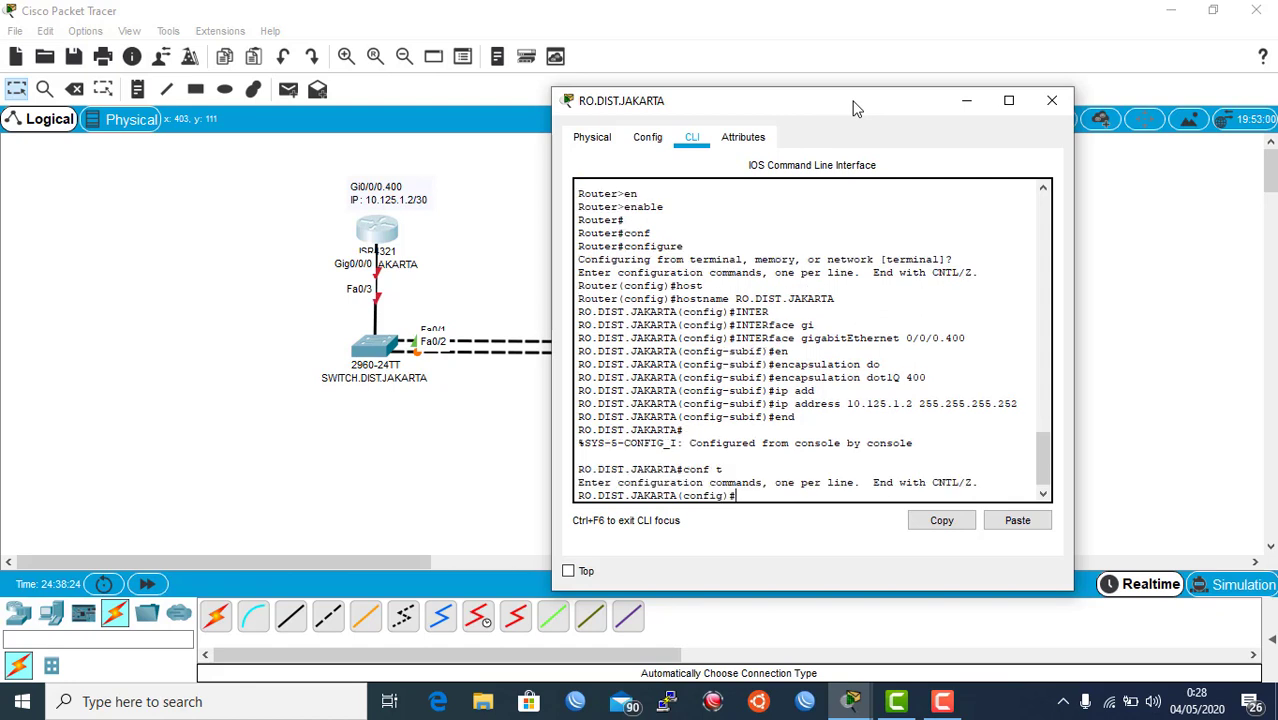
pyautogui.write('inter')
pyautogui.press('Tab')
pyautogui.write('gi')
pyautogui.press('Tab')
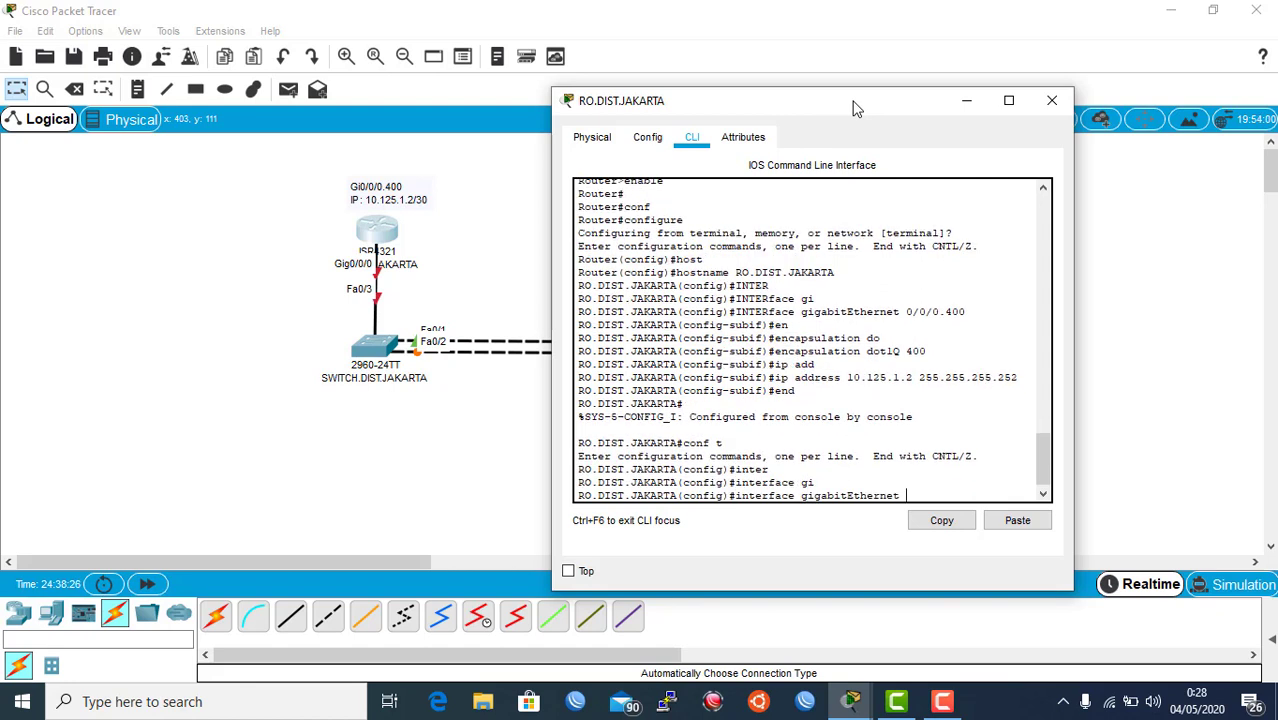
pyautogui.write('0/0/0')
pyautogui.press('Return')
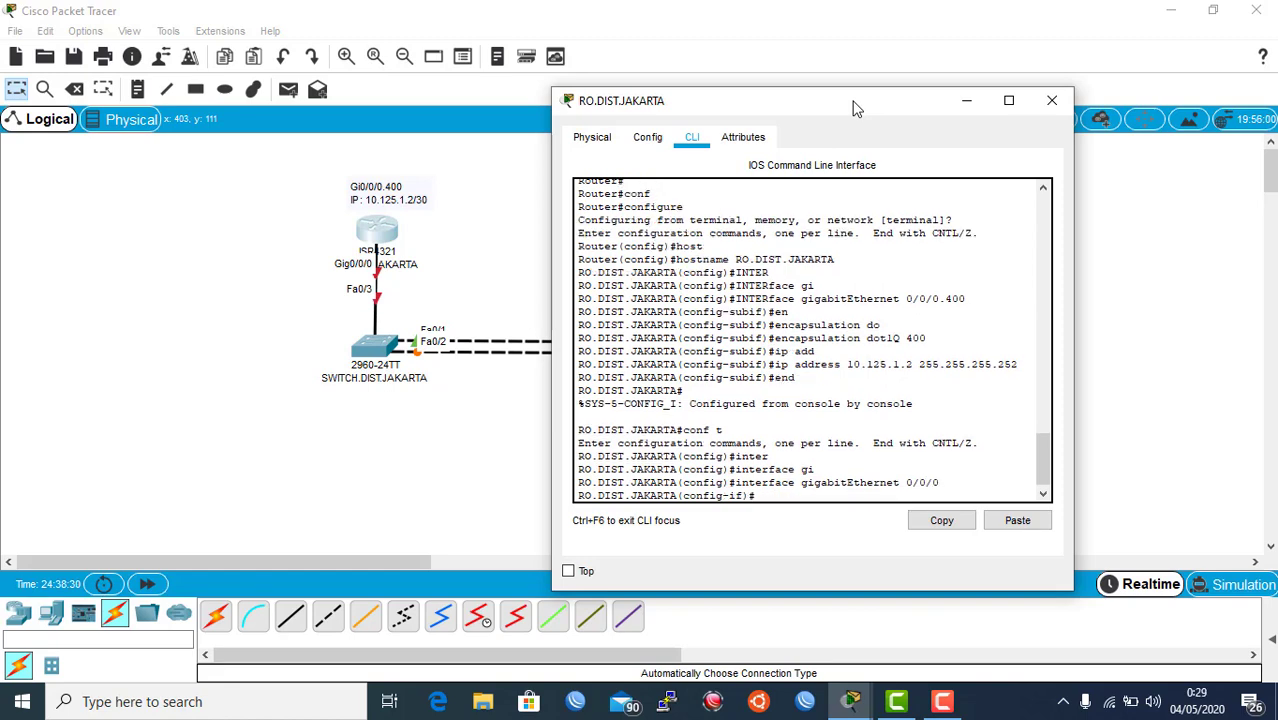
pyautogui.write('no shu')
pyautogui.press('Tab')
pyautogui.press('Return')
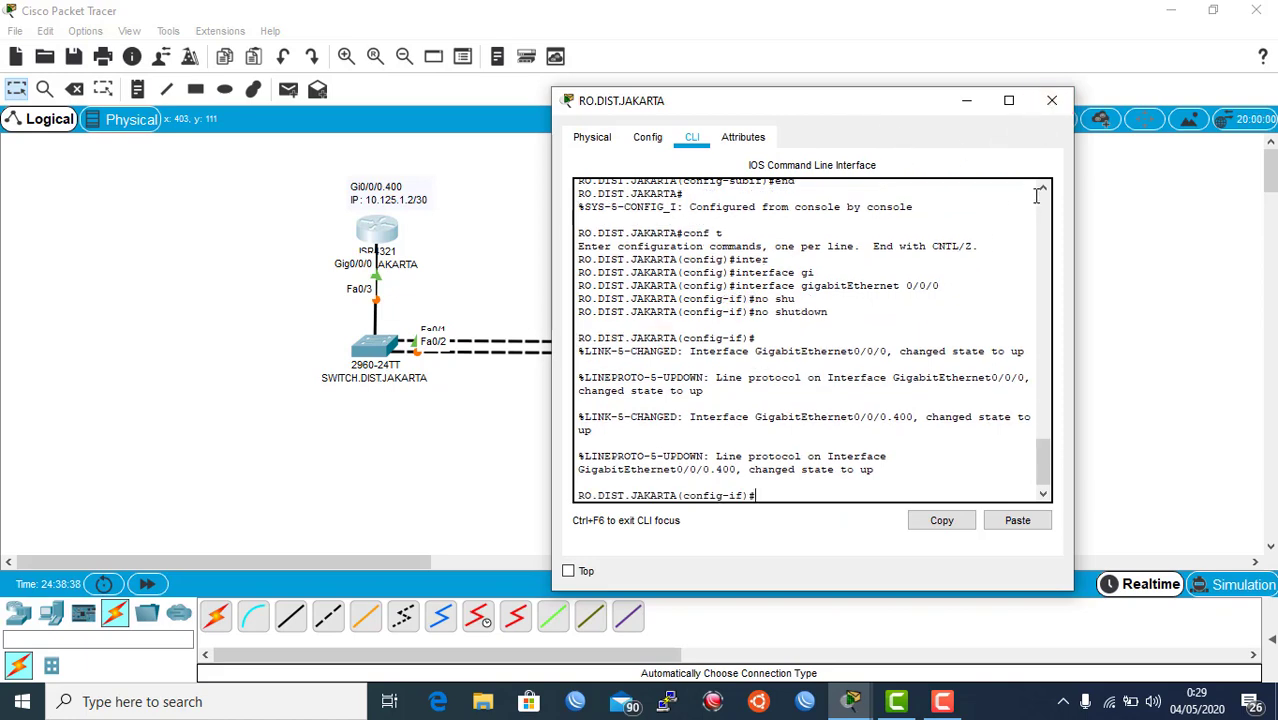
pyautogui.click(1049, 100)
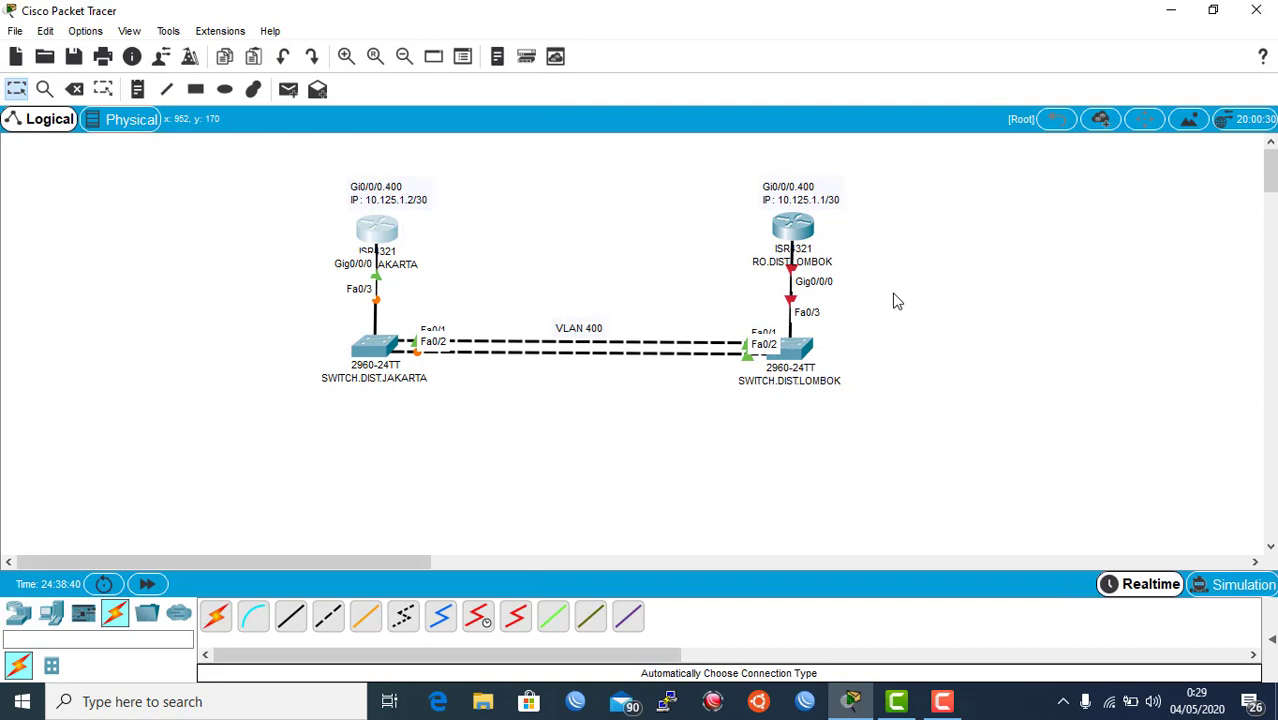
# Open the RO.DIST.LOMBOK router's command line and enable interface gigabitEthernet 0/0/0 with no shutdown
pyautogui.click(792, 231)
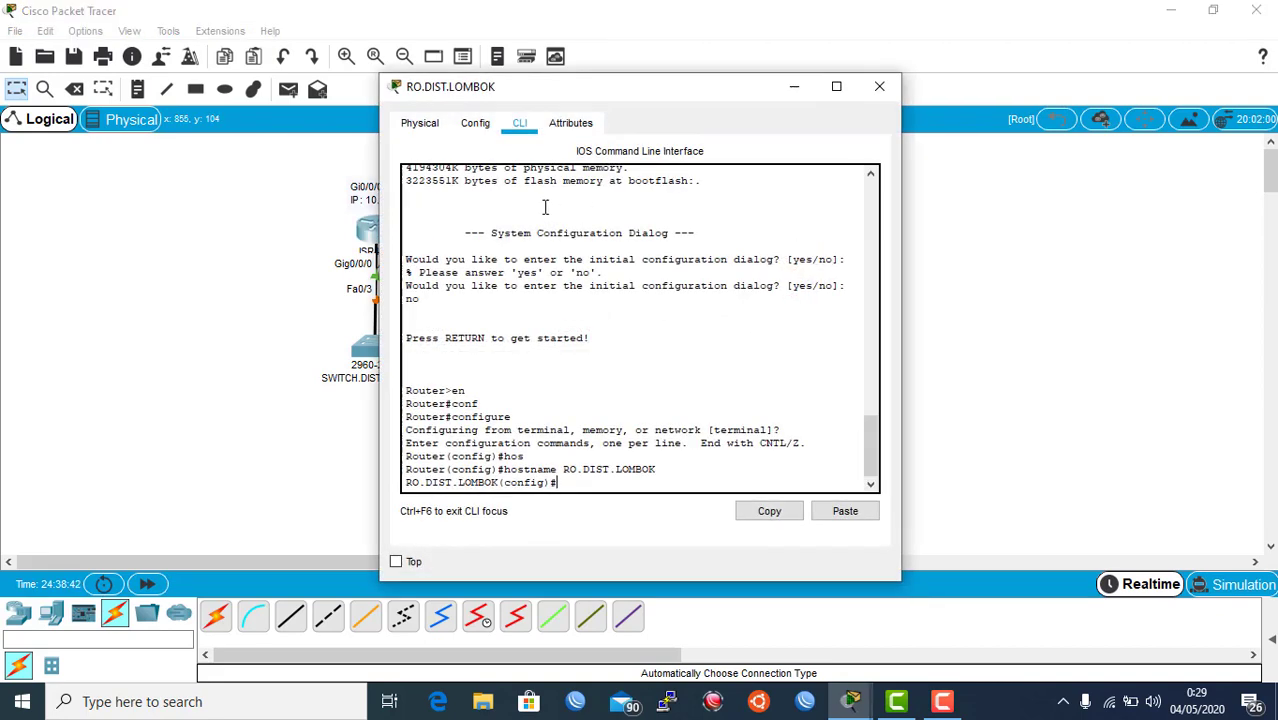
pyautogui.write('inter')
pyautogui.press('Tab')
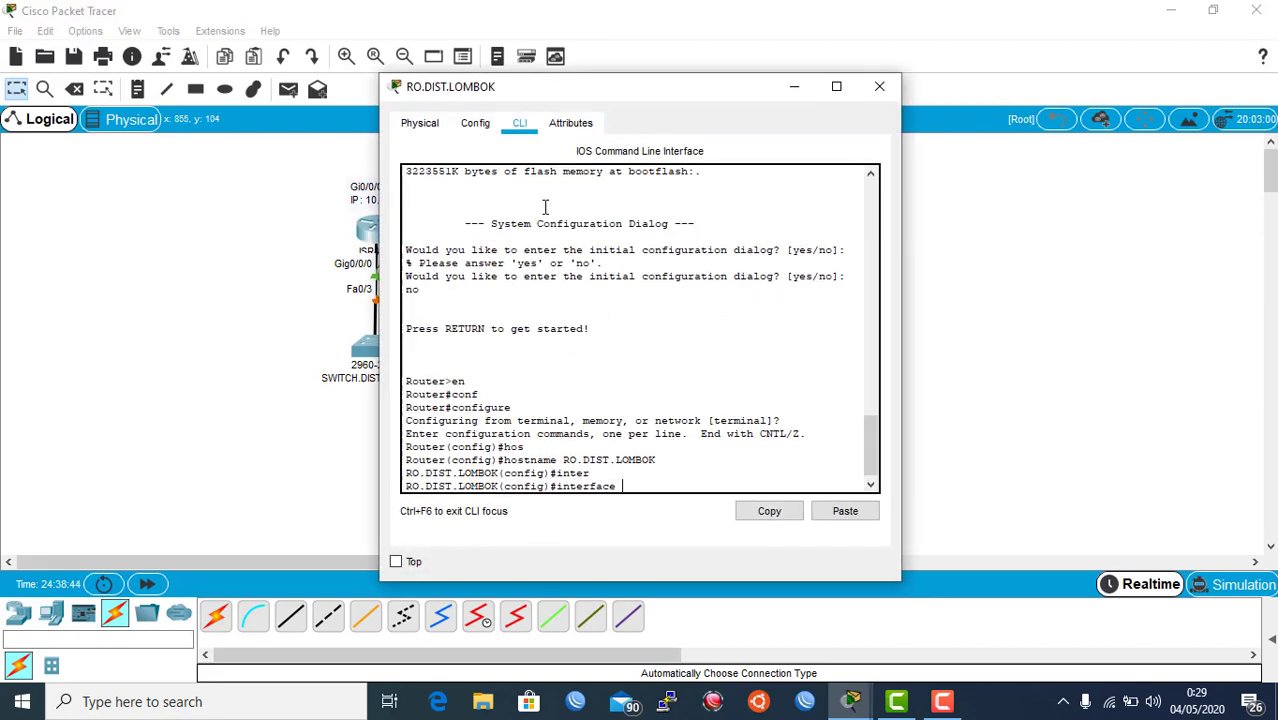
pyautogui.write('gi')
pyautogui.press('Tab')
pyautogui.write('0/0/0')
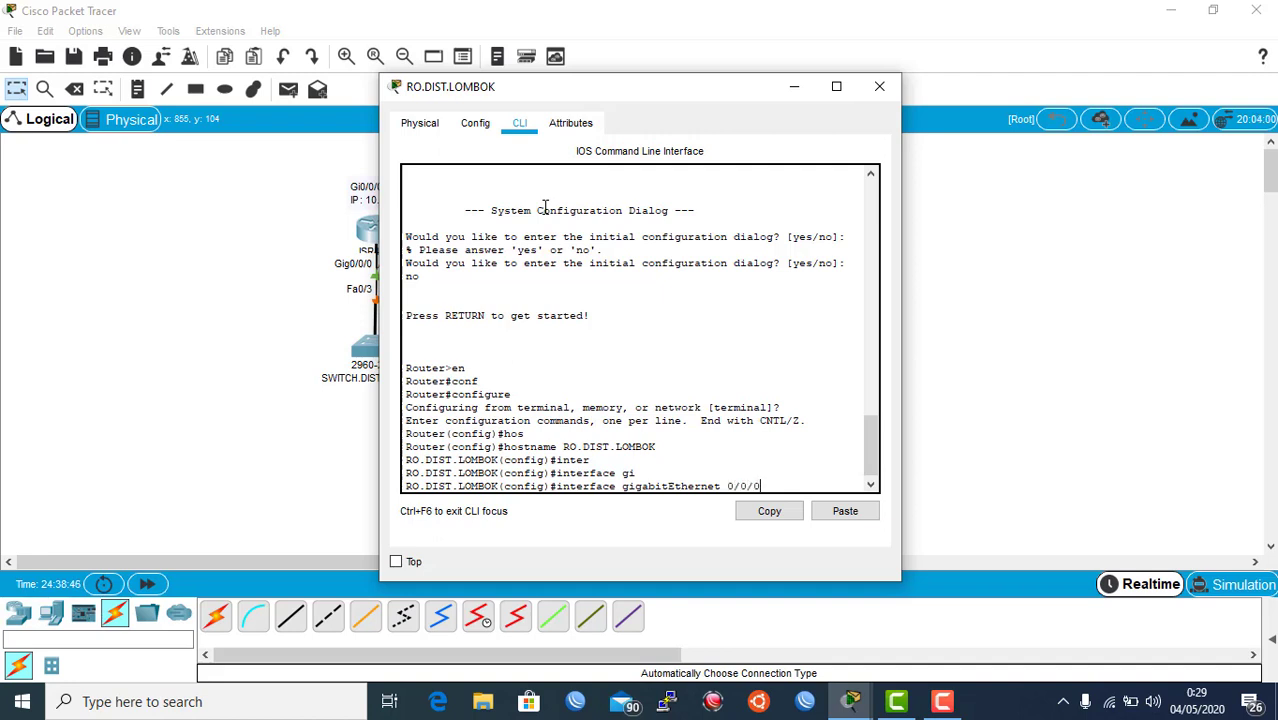
pyautogui.press('Return')
pyautogui.write('no sh')
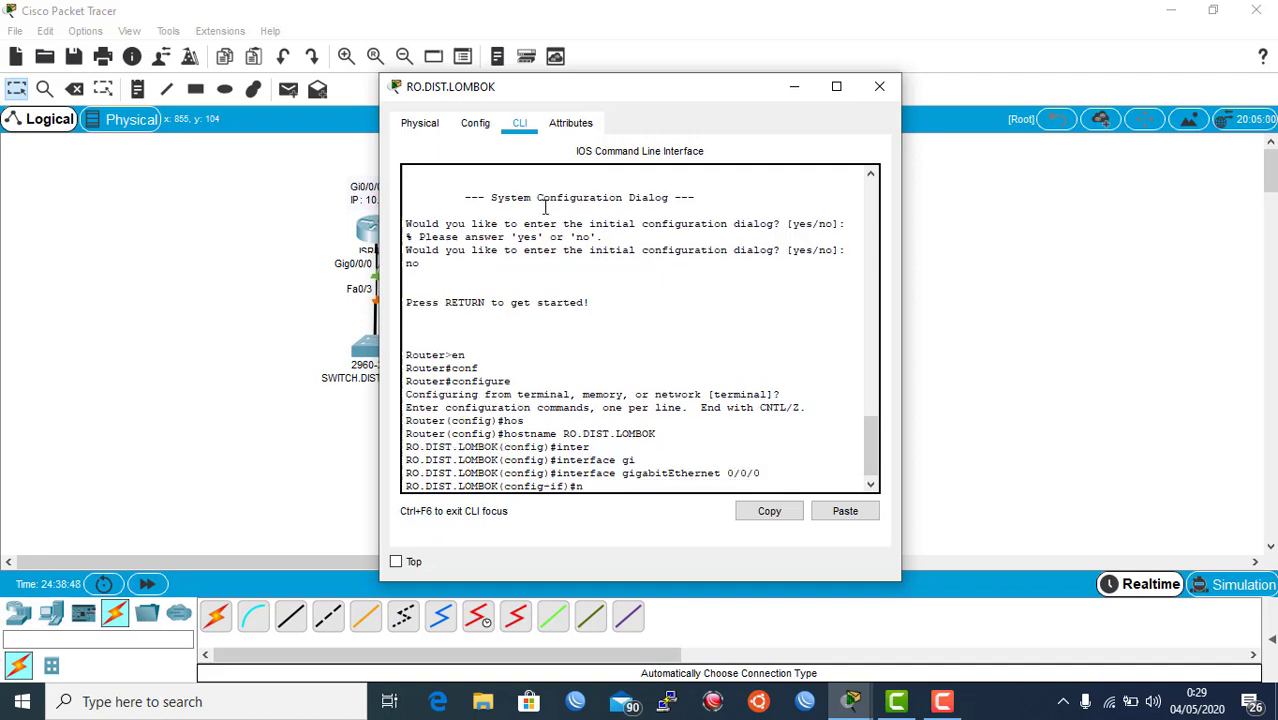
pyautogui.press('Tab')
pyautogui.press('Return')
pyautogui.press('Return')
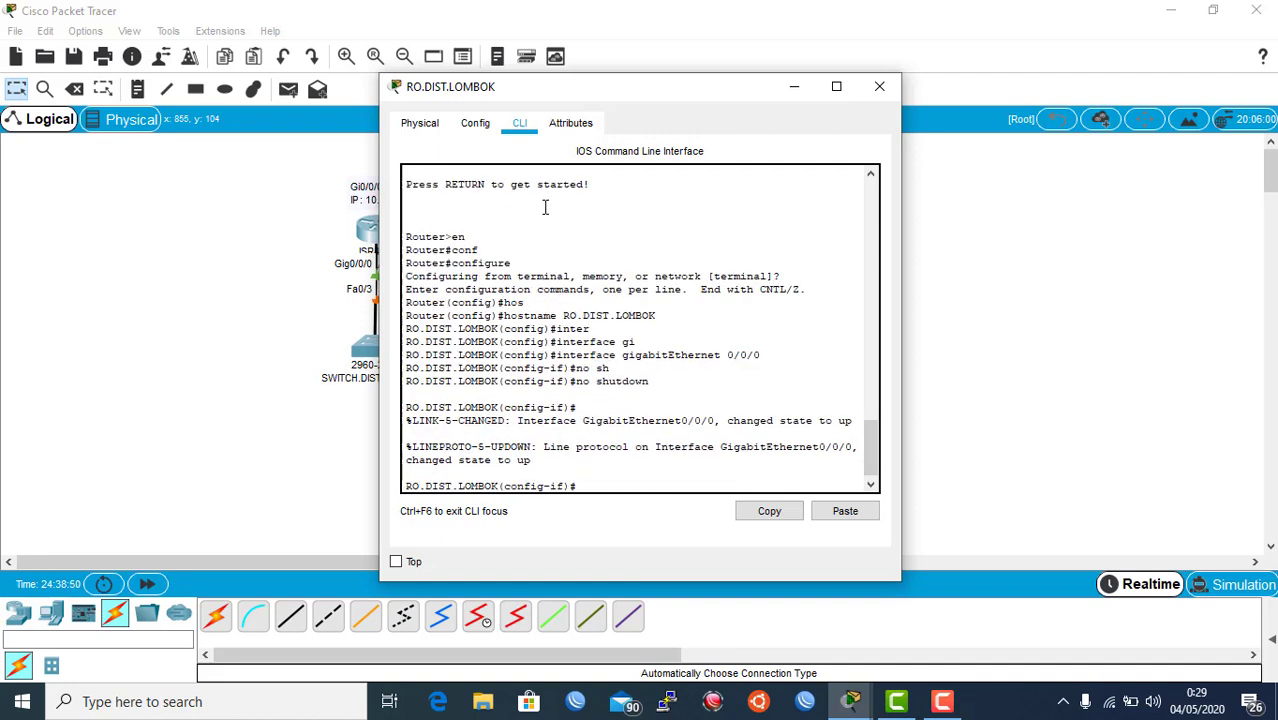
# Exit the physical interface on the Lombok router and create subinterface gigabitEthernet 0/0/0.400
pyautogui.write('ex')
pyautogui.press('Tab')
pyautogui.press('Return')
pyautogui.write('inter')
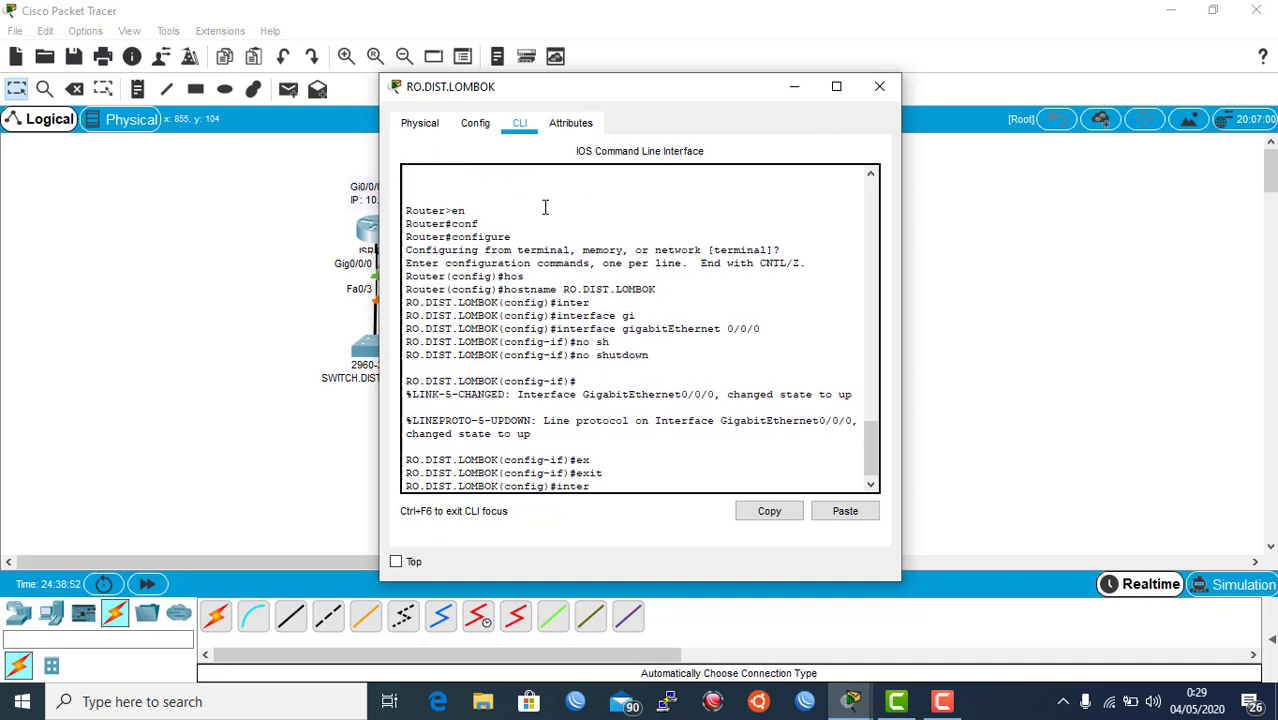
pyautogui.press('Tab')
pyautogui.write('gi')
pyautogui.press('Tab')
pyautogui.write('0/0/0.')
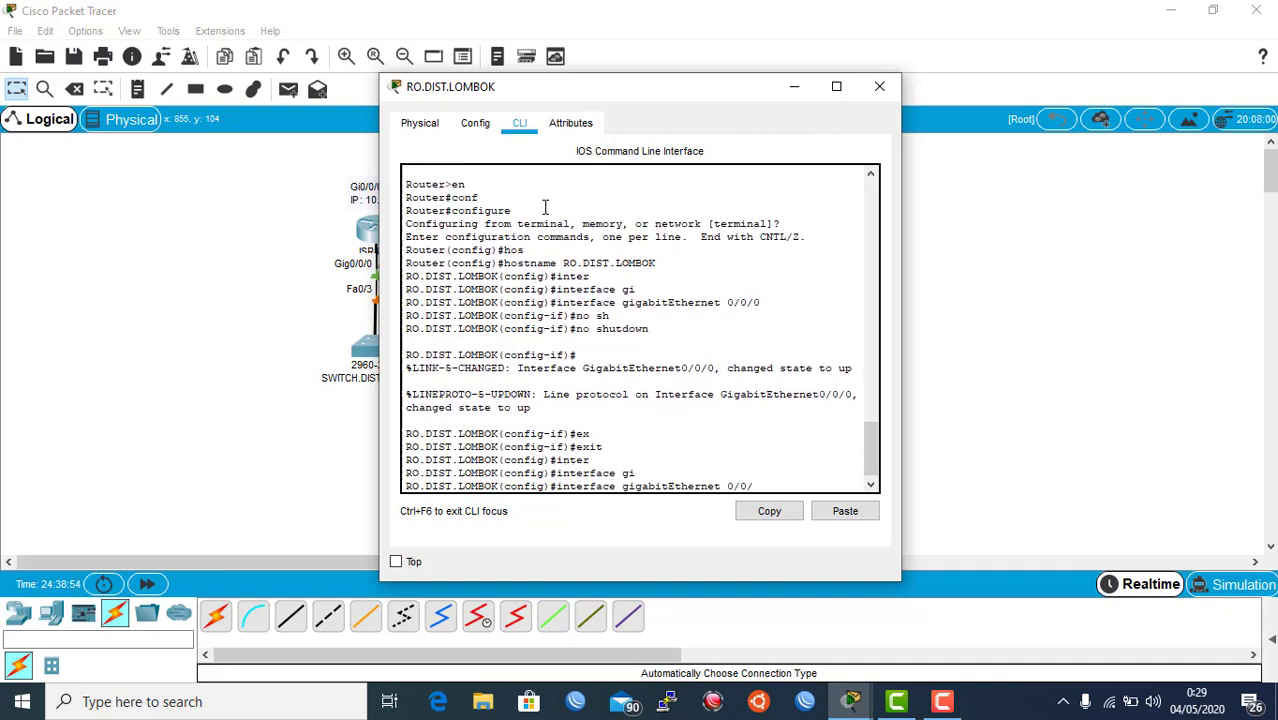
pyautogui.write('400')
pyautogui.press('Return')
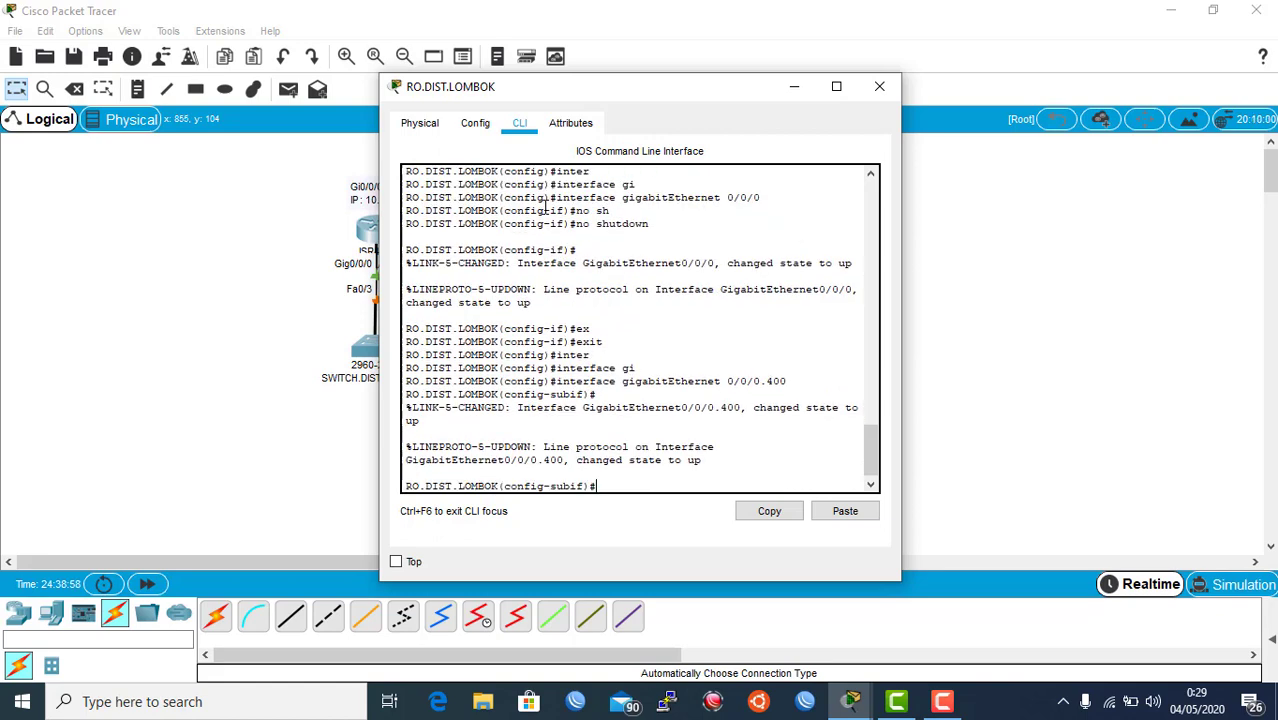
# Set dot1Q encapsulation with VLAN 400 on the Lombok router's subinterface
pyautogui.write('en')
pyautogui.press('Tab')
pyautogui.write('do')
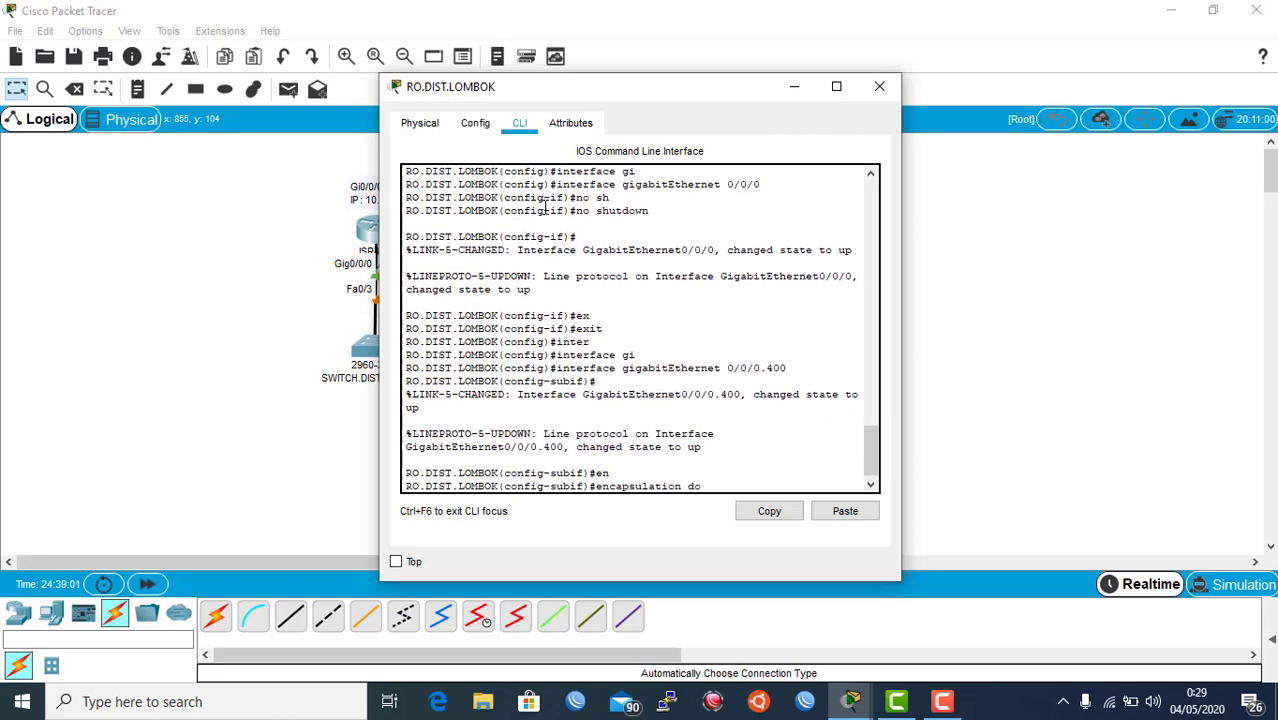
pyautogui.press('Tab')
pyautogui.write('400')
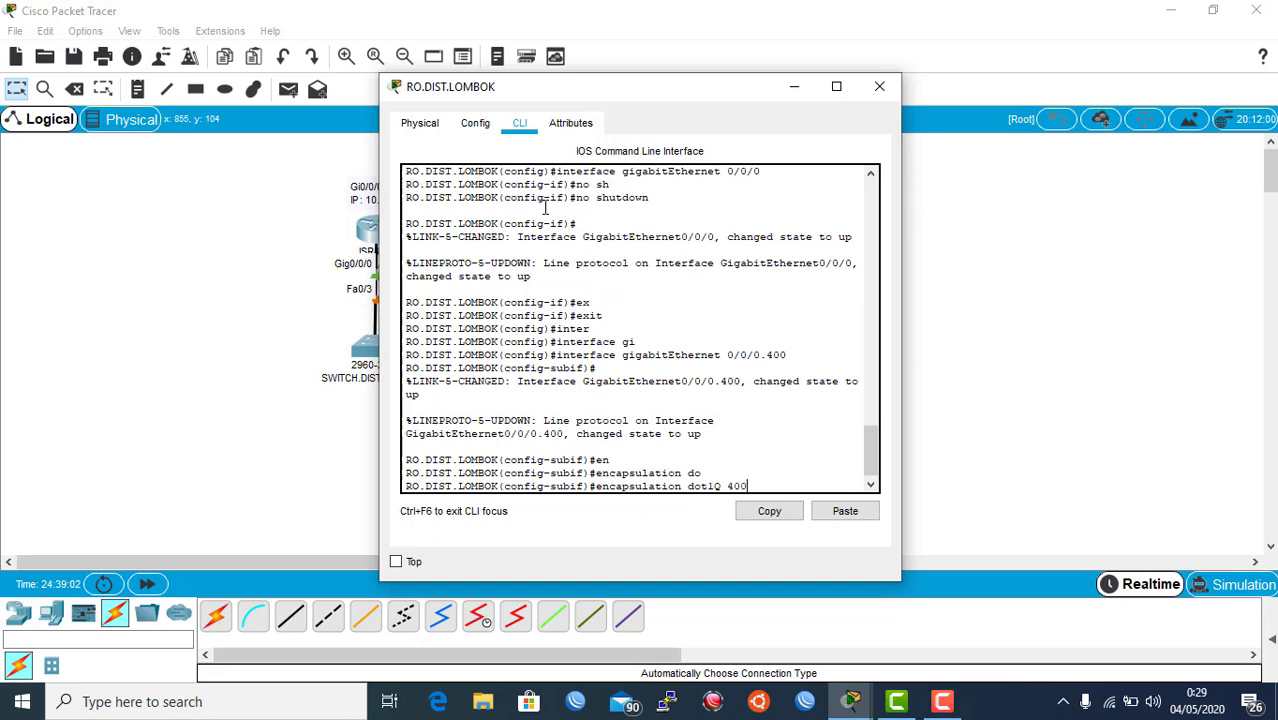
pyautogui.press('Return')
# Assign IP address 10.125.1.1 with mask 255.255.255.252 to the Lombok subinterface, end the configuration and close the router's window
pyautogui.write('ip add')
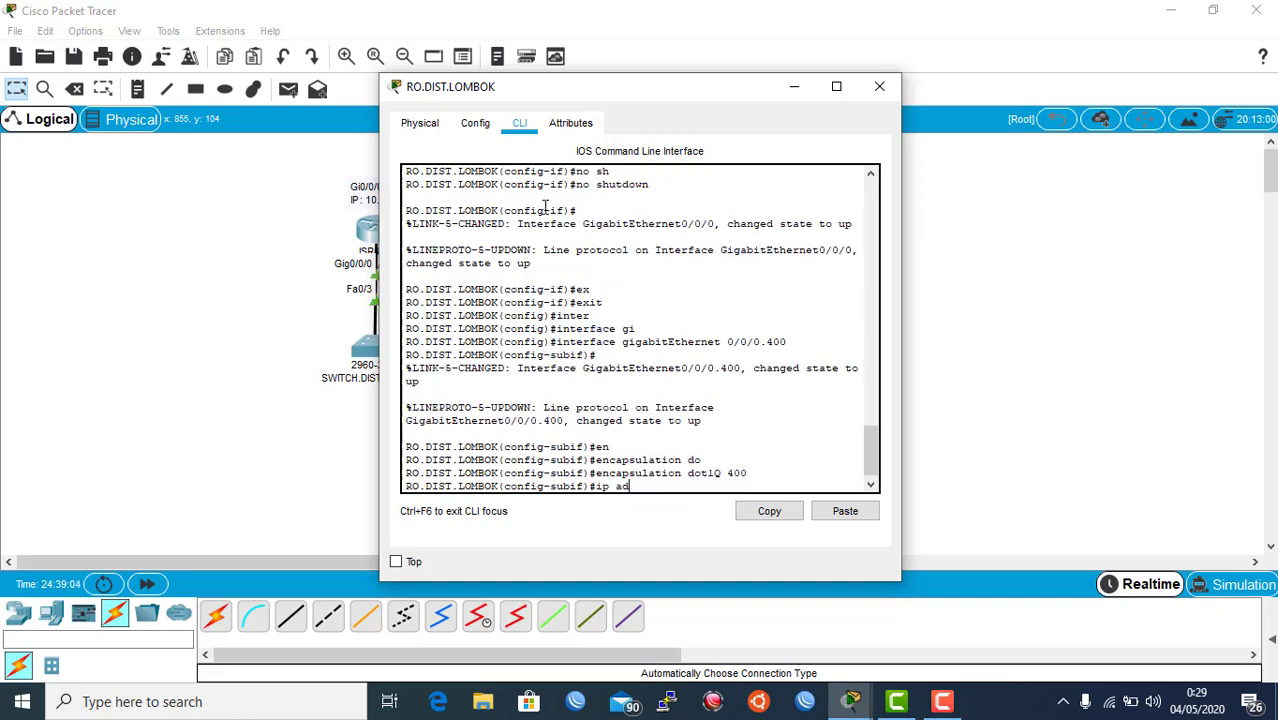
pyautogui.press('Tab')
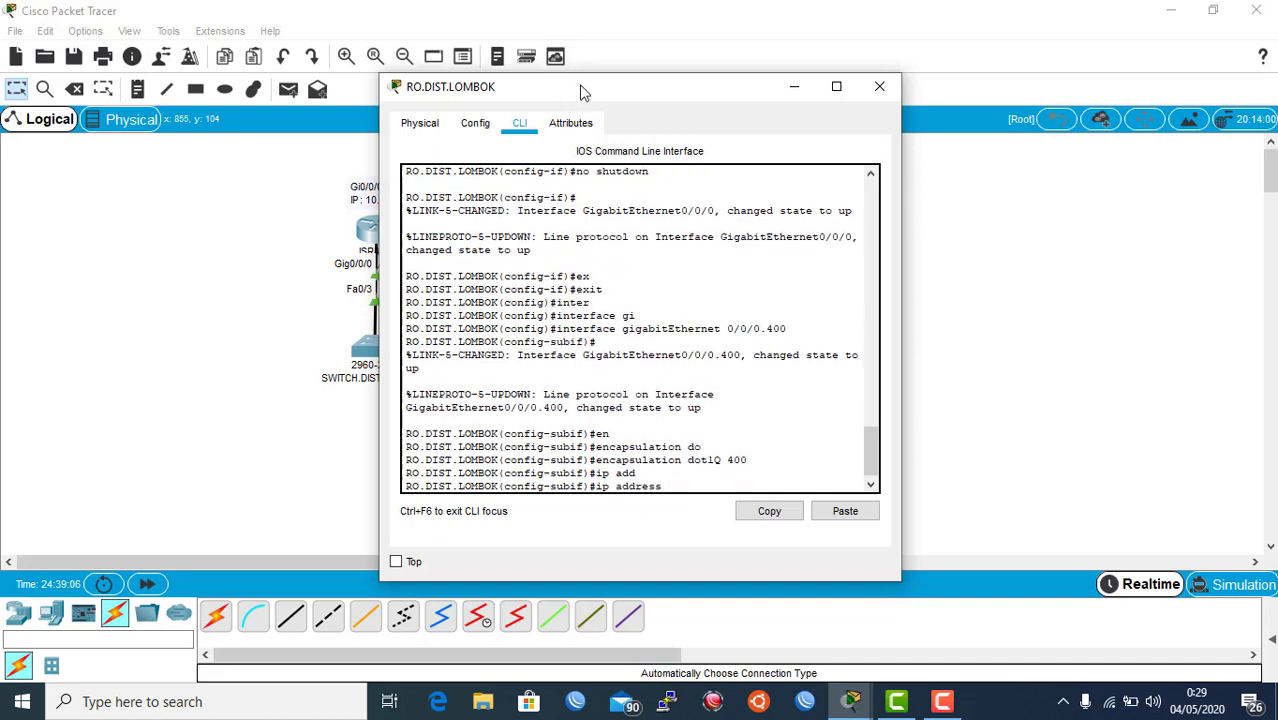
pyautogui.moveTo(582, 88); pyautogui.dragTo(628, 307)
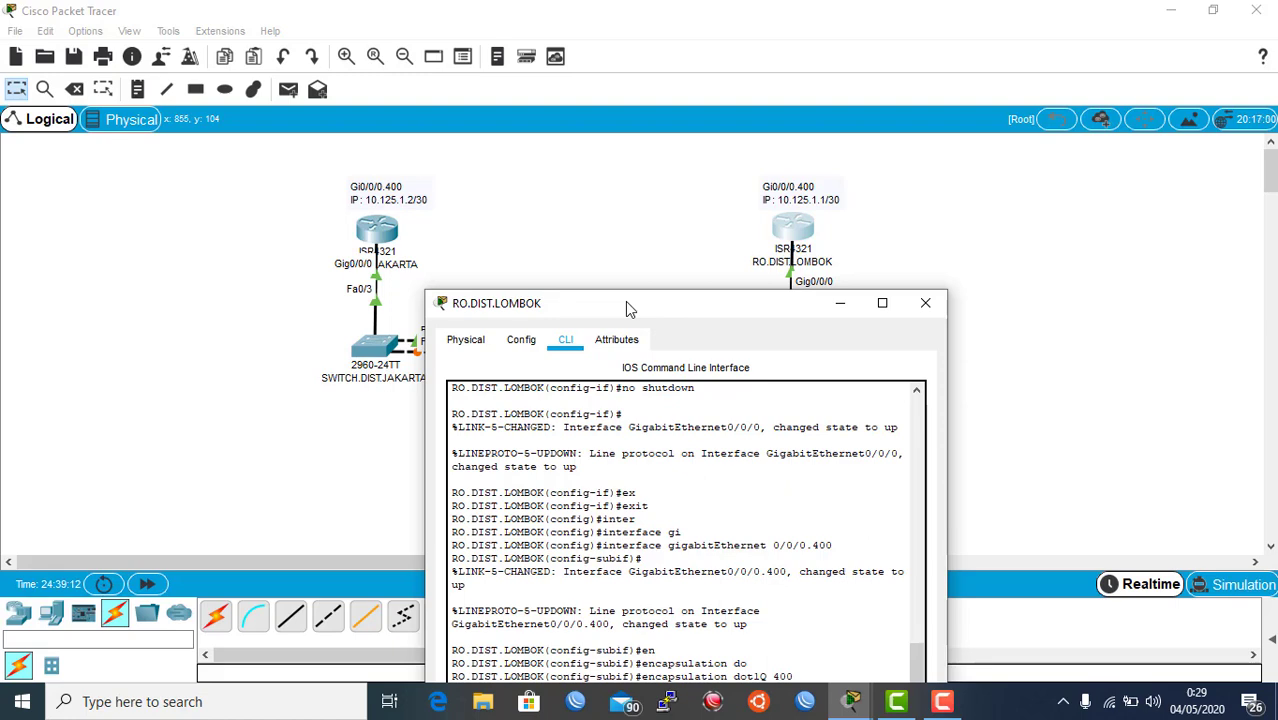
pyautogui.moveTo(626, 305); pyautogui.dragTo(603, 157)
pyautogui.write('.255')
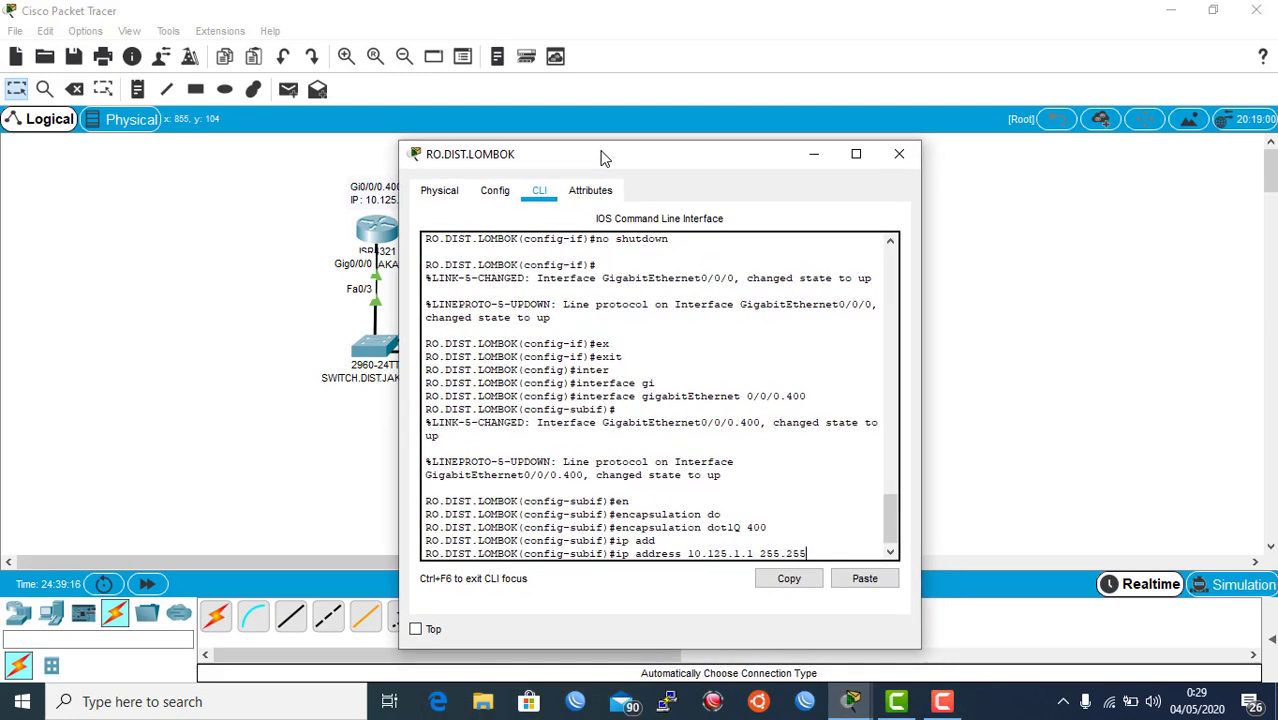
pyautogui.write('.255.252')
pyautogui.press('Return')
pyautogui.write('end')
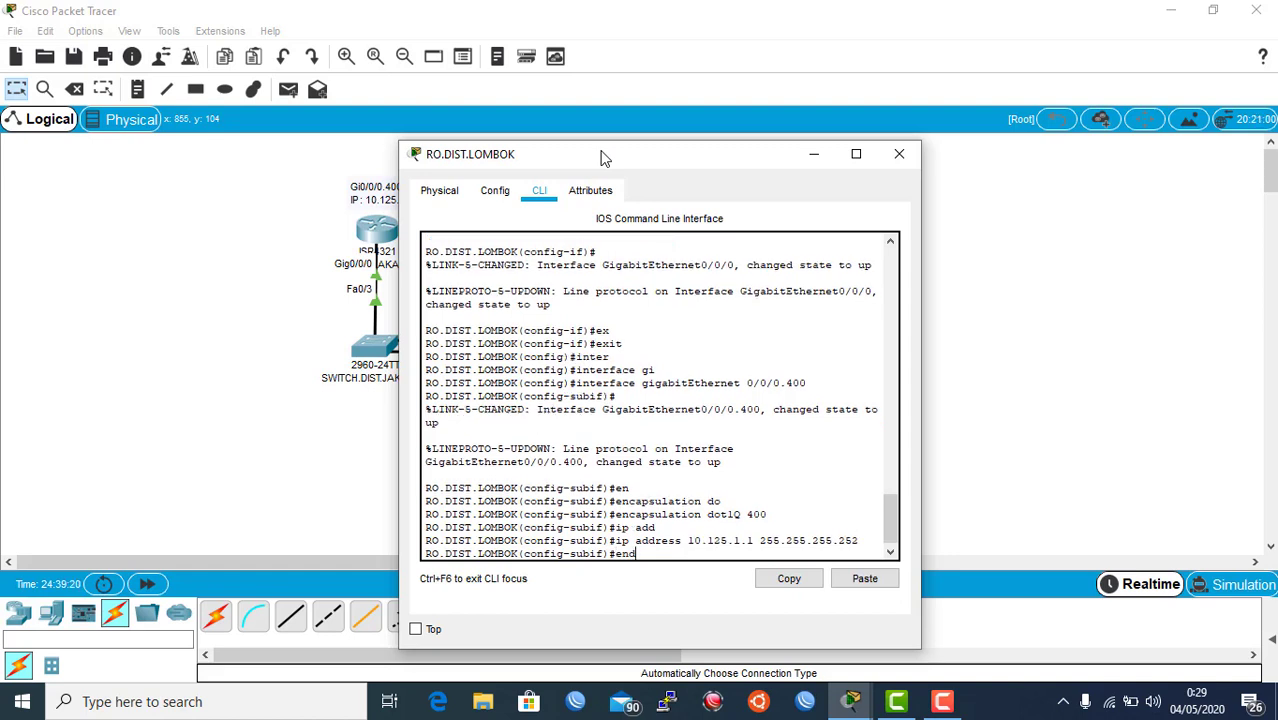
pyautogui.press('Return')
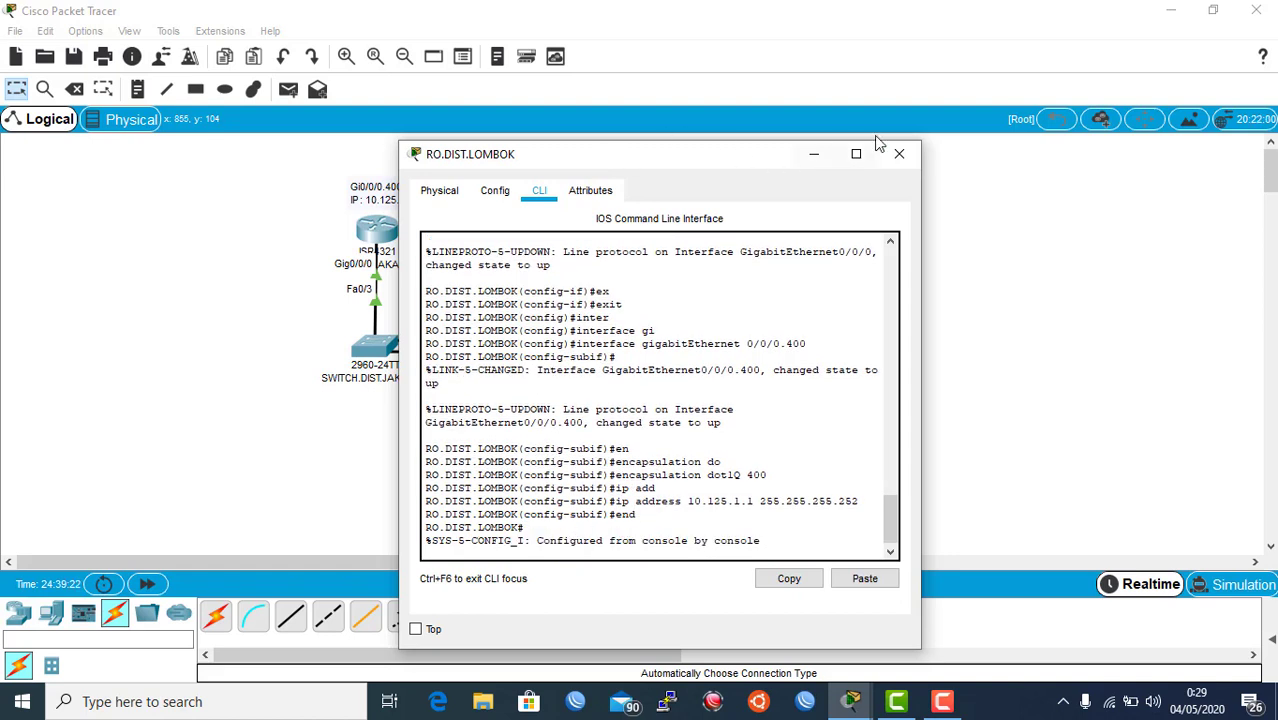
pyautogui.click(899, 154)
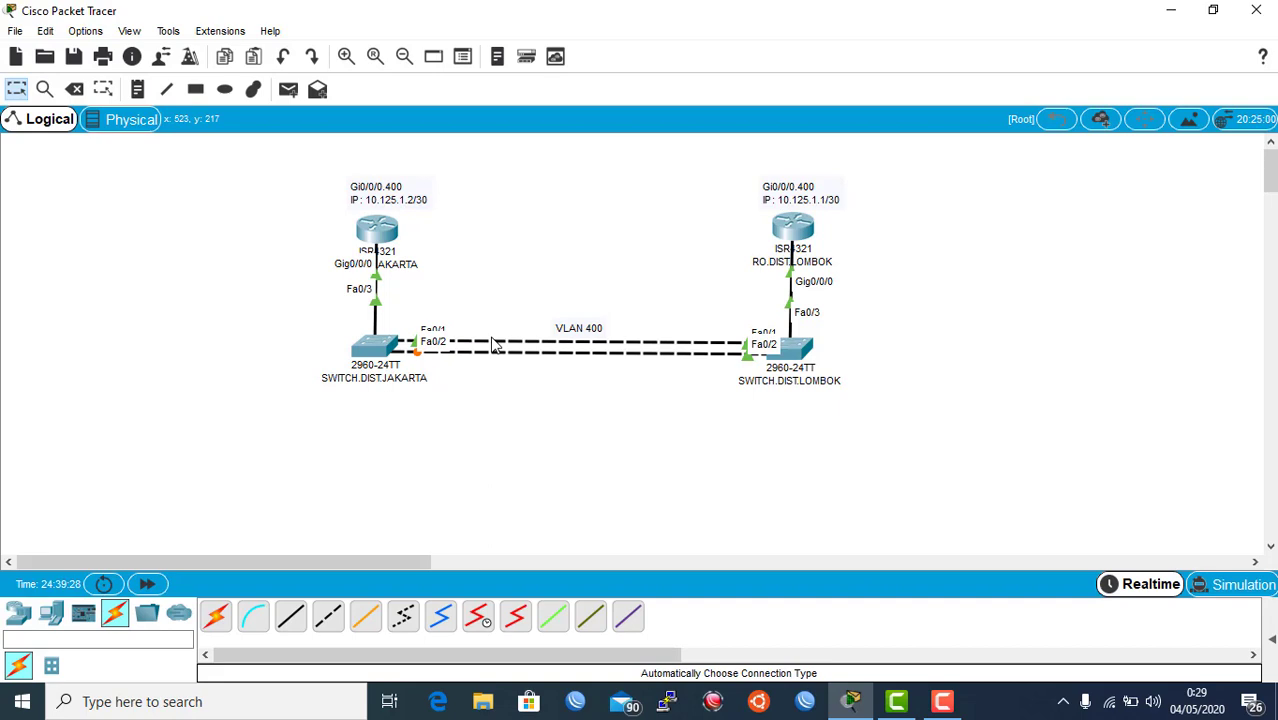
# Open the SWITCH.DIST.JAKARTA command line beside the topology and enter configuration of interface range fastEthernet 0/1-2
pyautogui.click(376, 347)
pyautogui.press('Return')
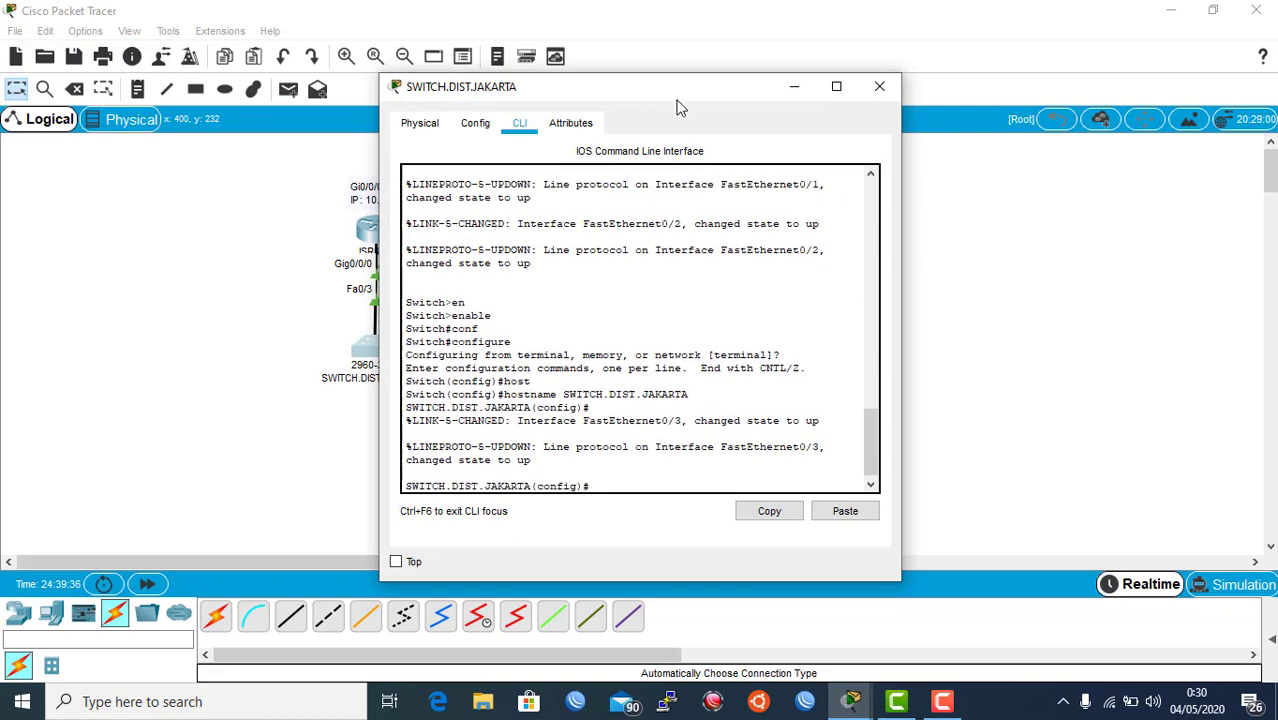
pyautogui.moveTo(666, 96); pyautogui.dragTo(930, 105)
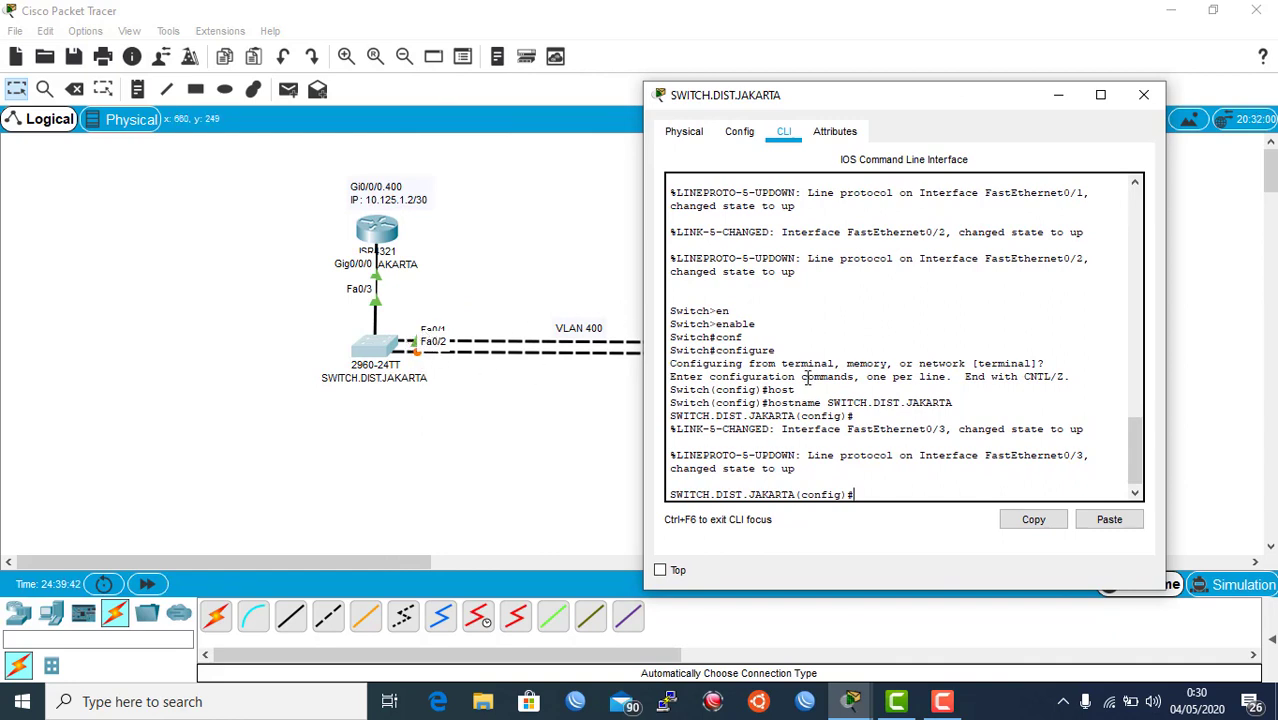
pyautogui.write('inter')
pyautogui.press('Tab')
pyautogui.write('ran')
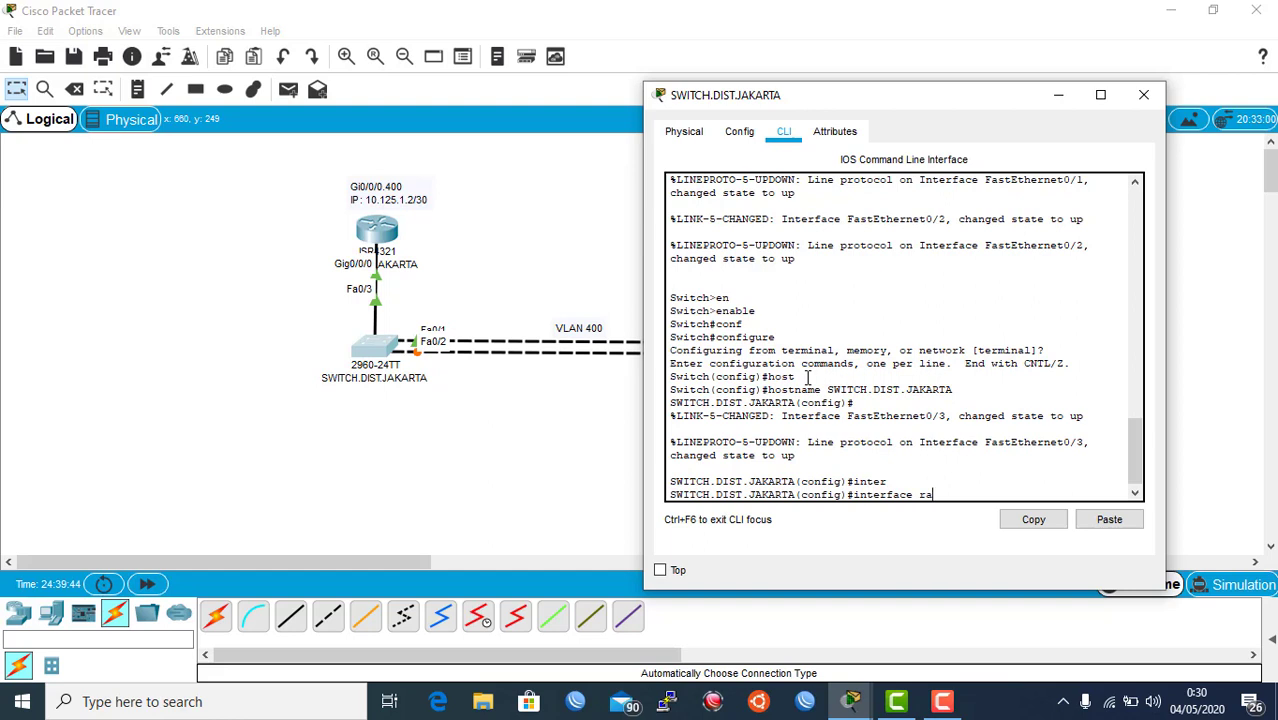
pyautogui.press('Tab')
pyautogui.write('fa')
pyautogui.press('Tab')
pyautogui.write('0/1-2')
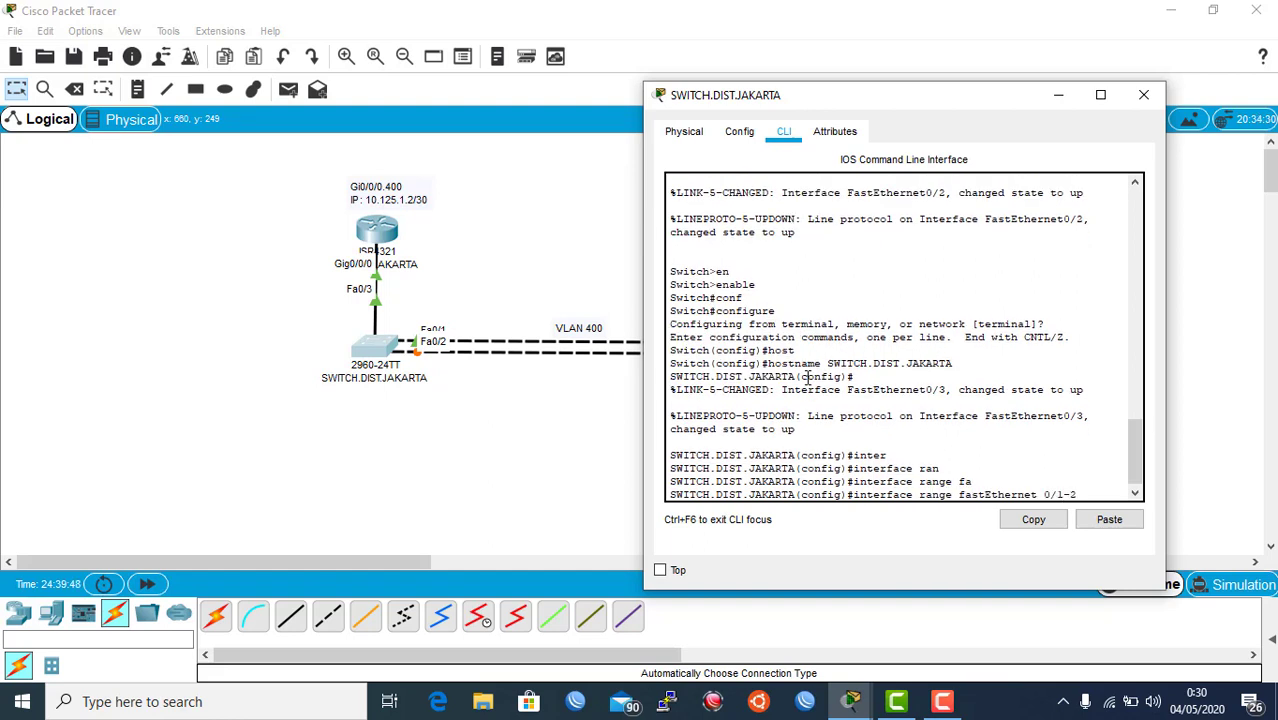
pyautogui.press('Return')
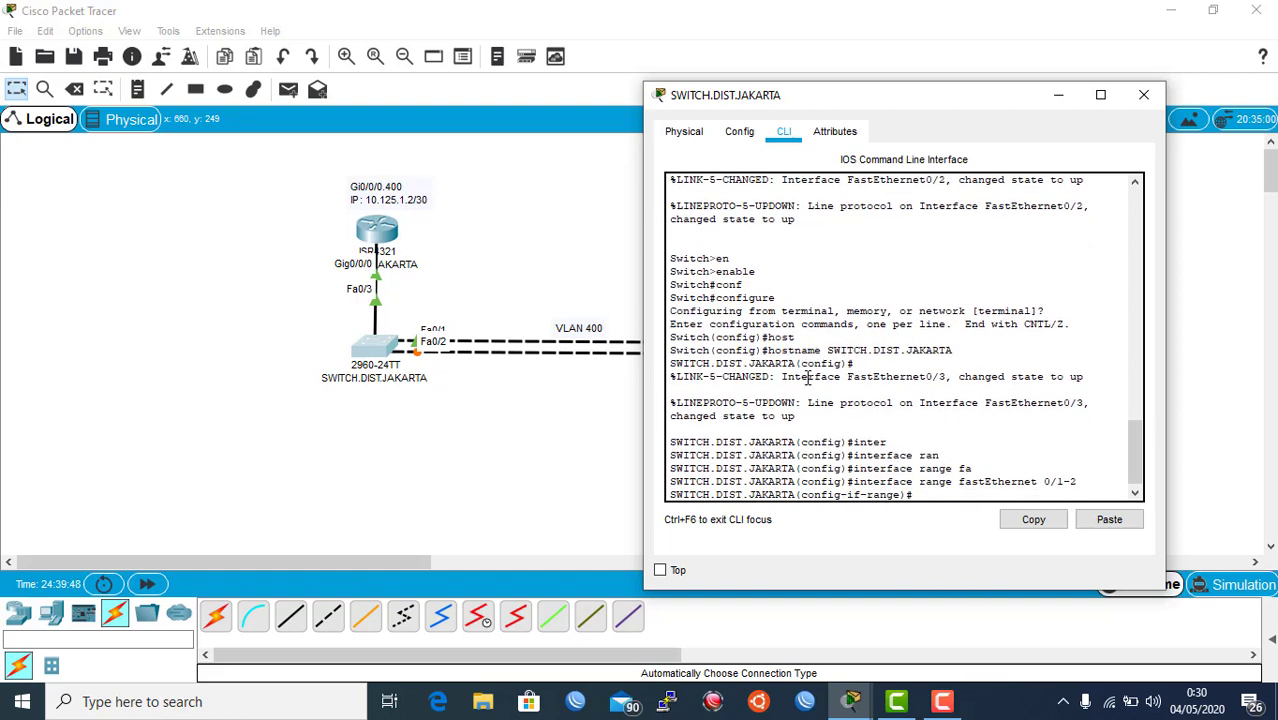
# Add the Jakarta switch's fastEthernet 0/1-2 range to channel-group 1 in active mode, consulting the help for valid group numbers
pyautogui.write('channe')
pyautogui.press('Tab')
pyautogui.write('l')
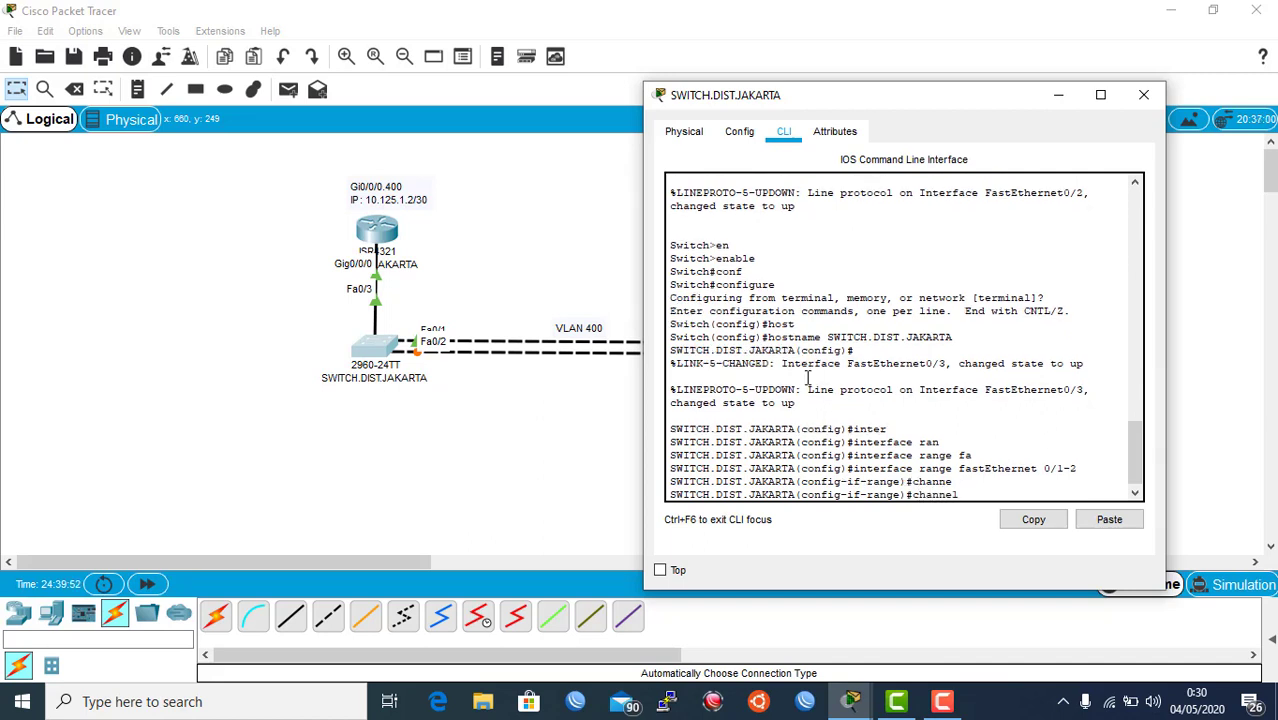
pyautogui.write('-g')
pyautogui.press('Tab')
pyautogui.press('Tab')
pyautogui.write('1')
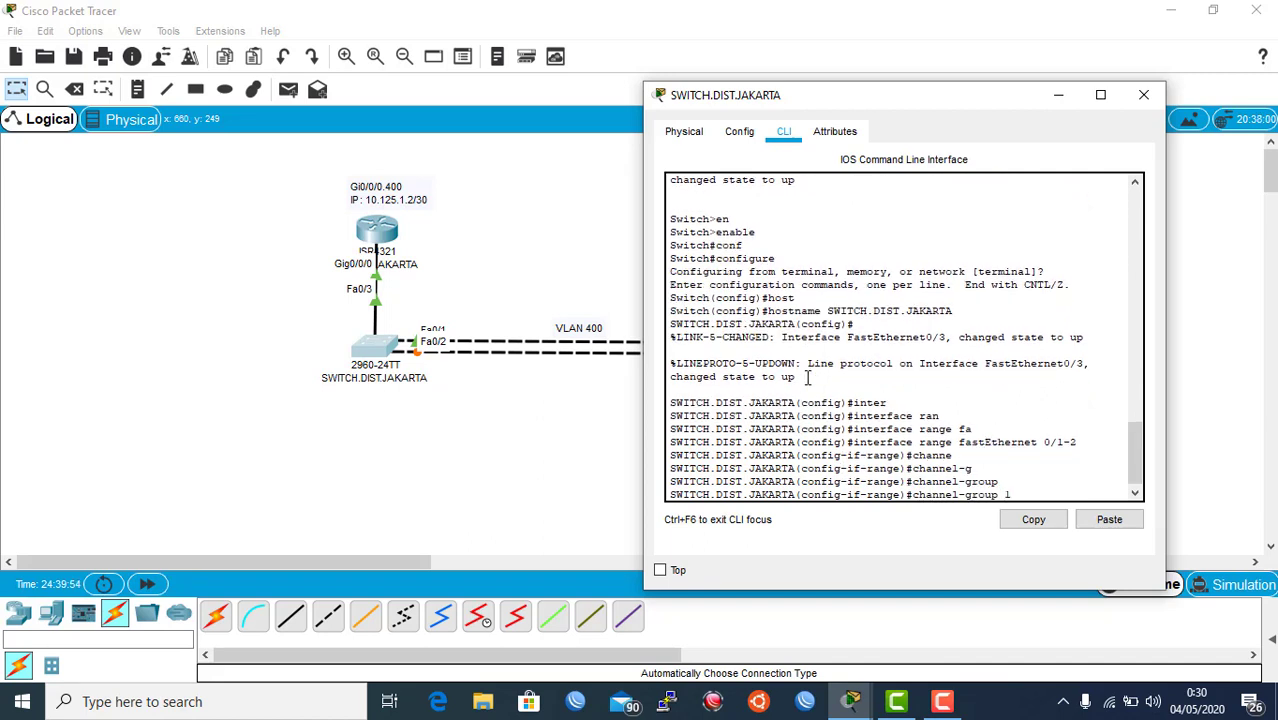
pyautogui.write('?')
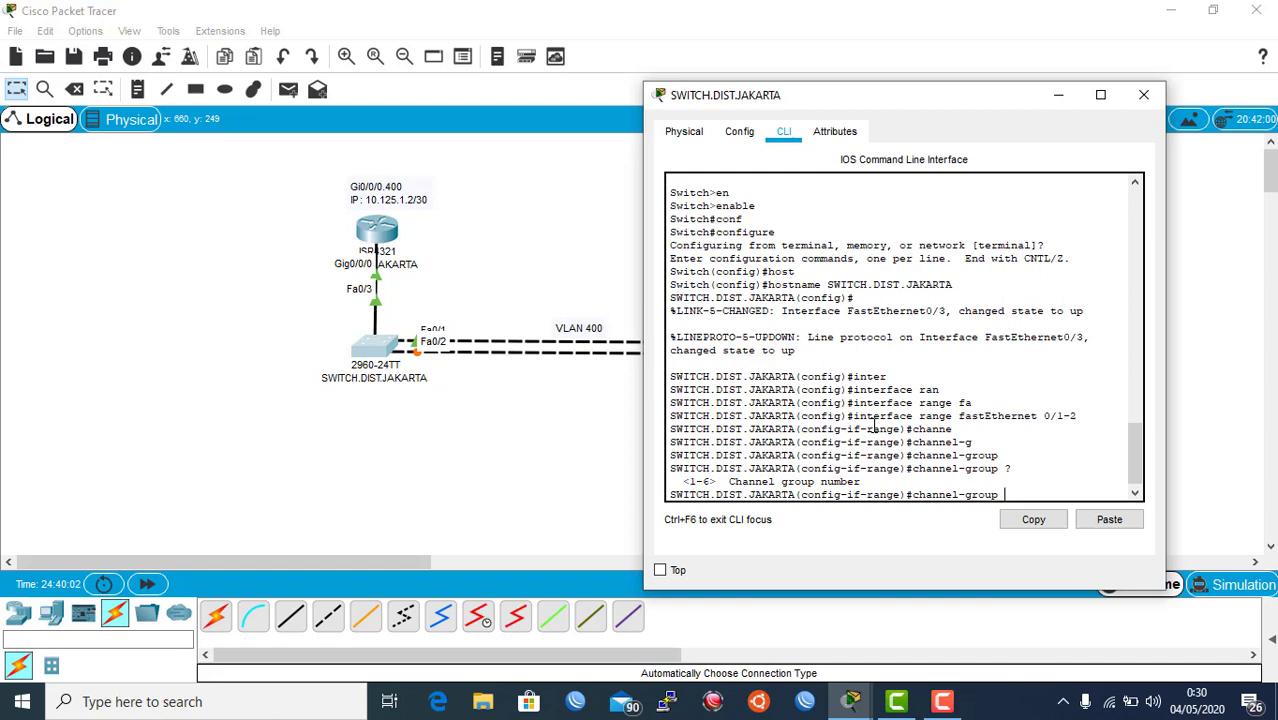
pyautogui.write('1')
pyautogui.press('Tab')
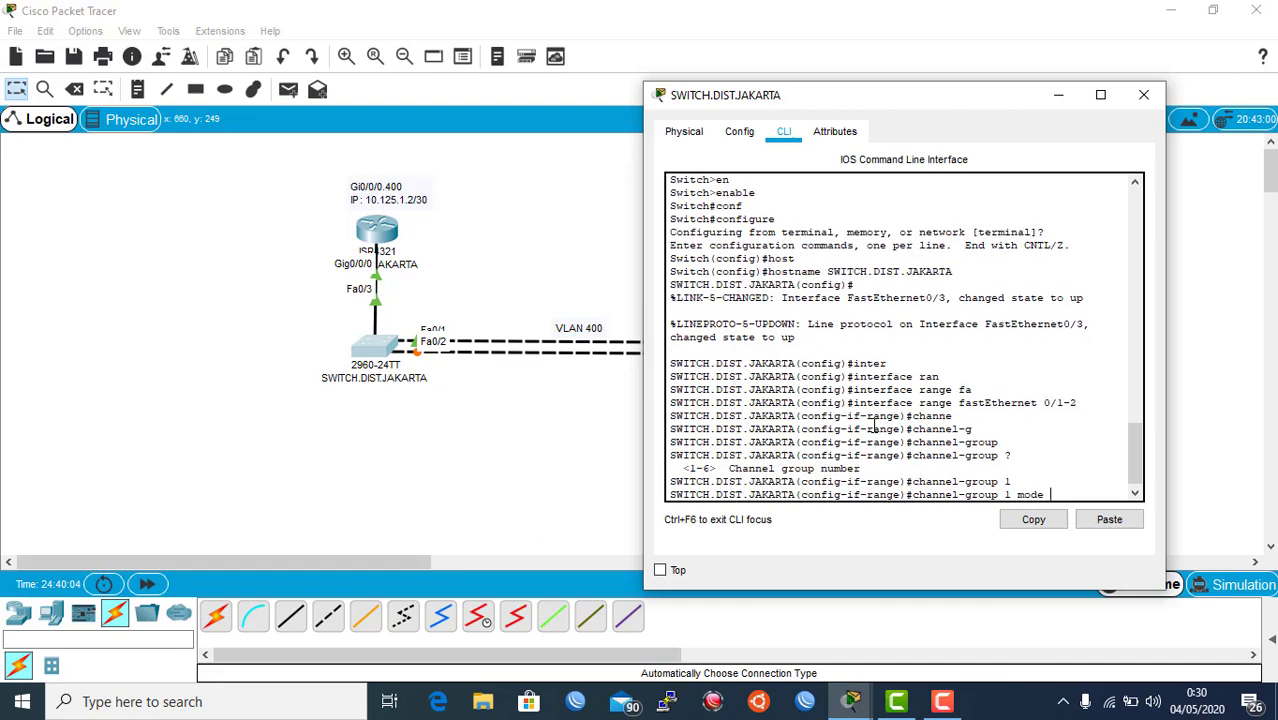
pyautogui.write('ac')
pyautogui.press('Tab')
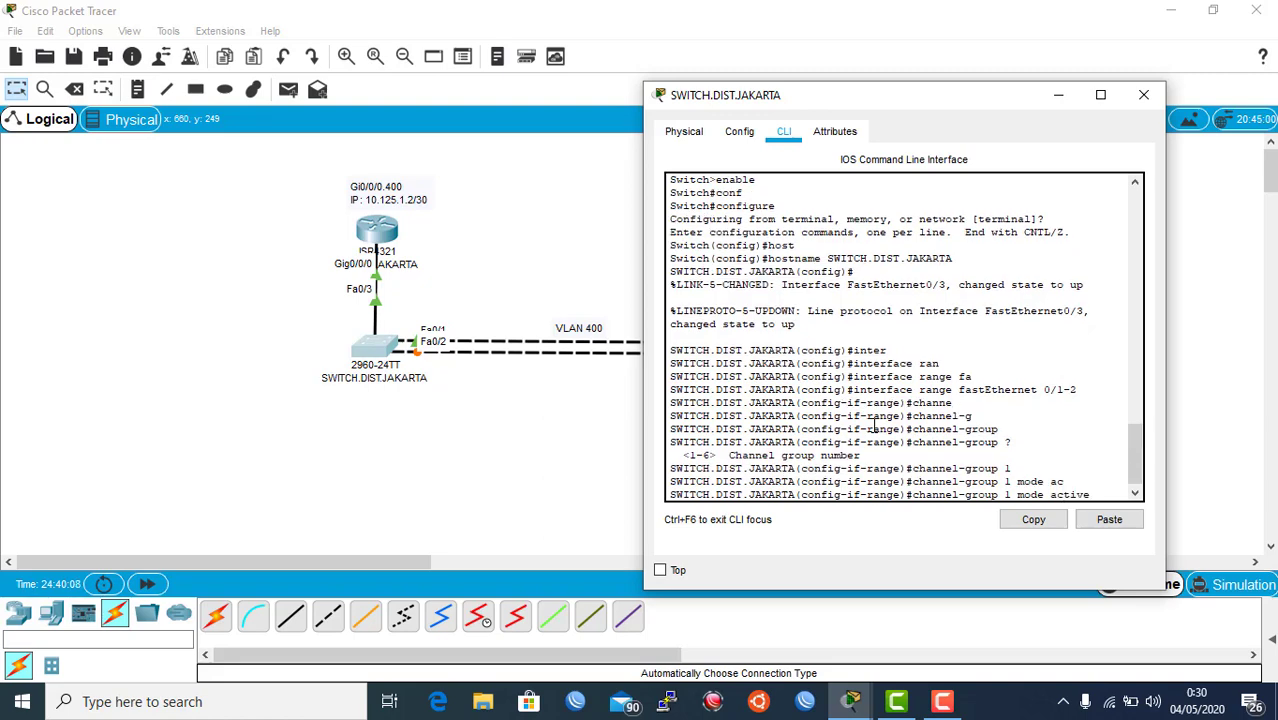
pyautogui.press('Return')
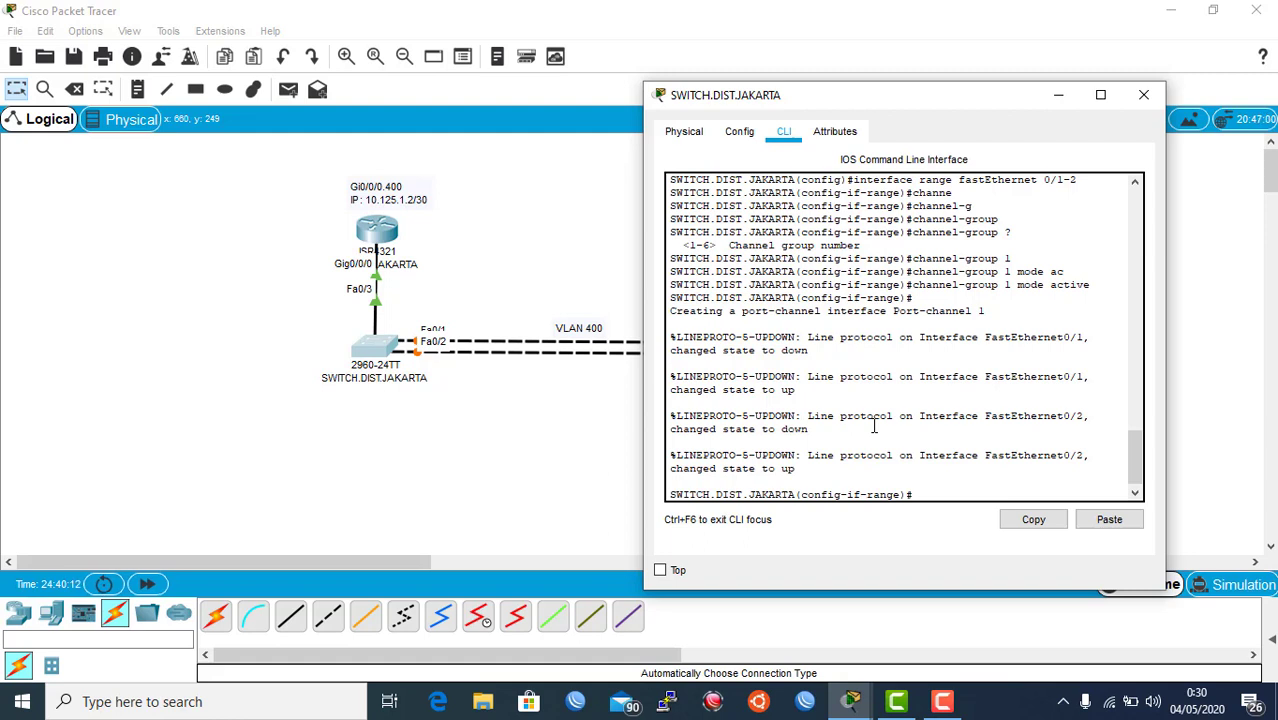
# Set the channel protocol to LACP on the Jakarta switch's interface range and end the configuration
pyautogui.write('channe')
pyautogui.press('Tab')
pyautogui.write('l')
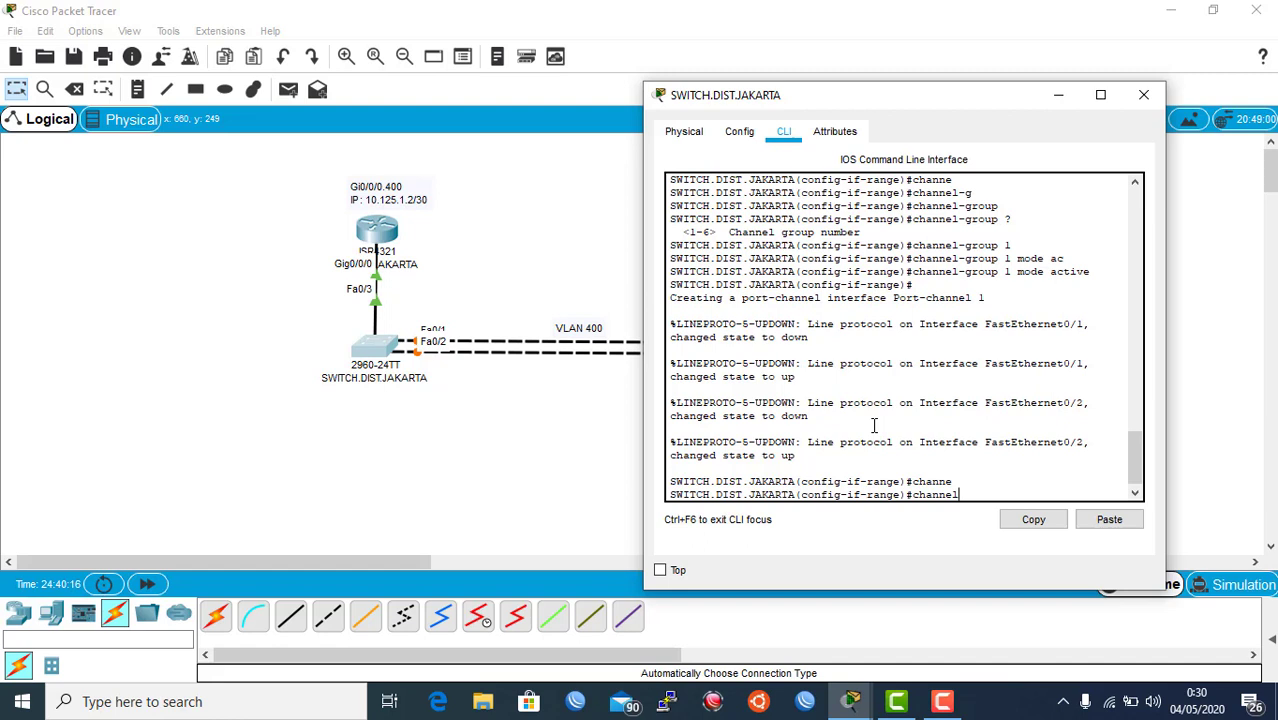
pyautogui.write('-')
pyautogui.press('Tab')
pyautogui.write('pr')
pyautogui.press('Tab')
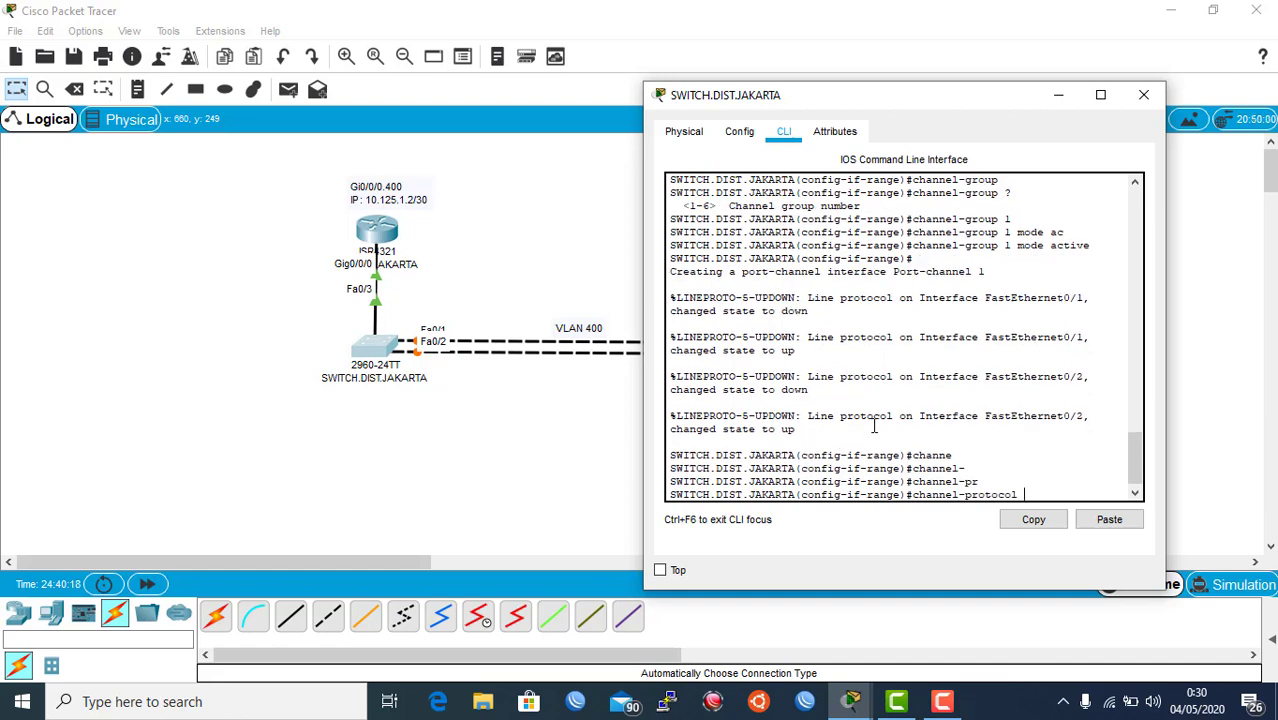
pyautogui.write('la')
pyautogui.press('Tab')
pyautogui.press('Return')
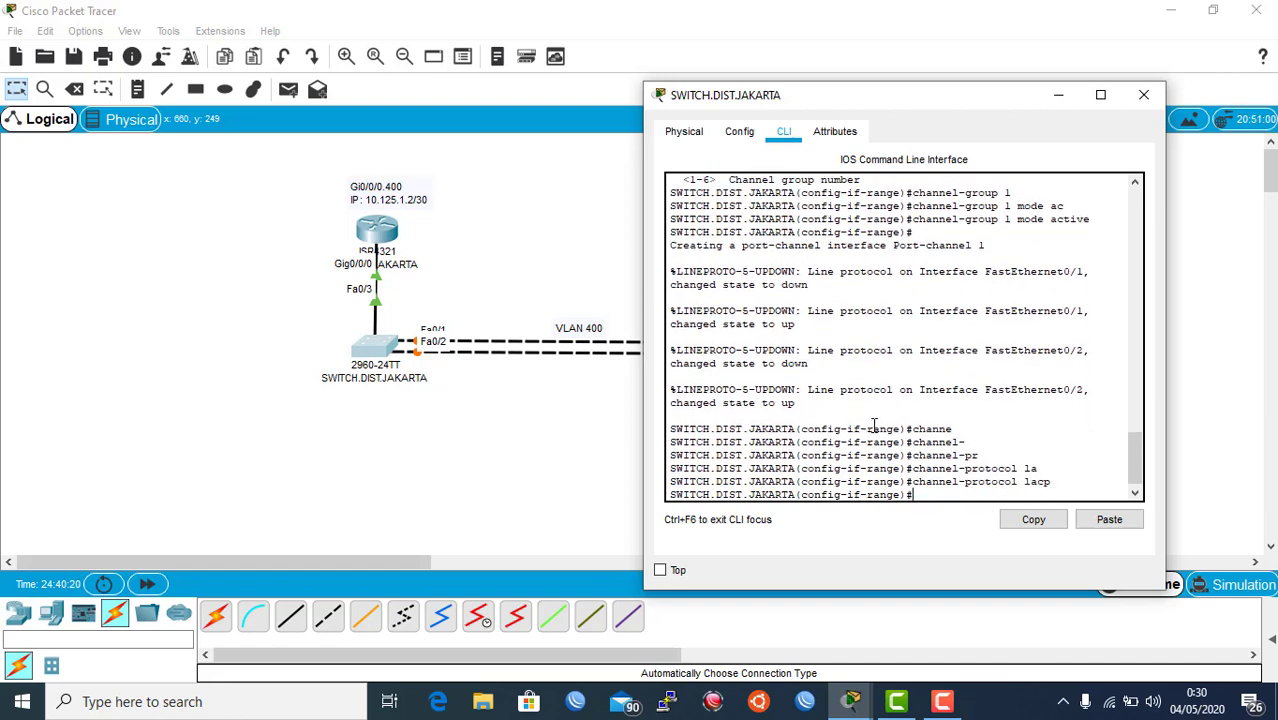
pyautogui.write('end')
pyautogui.press('Return')
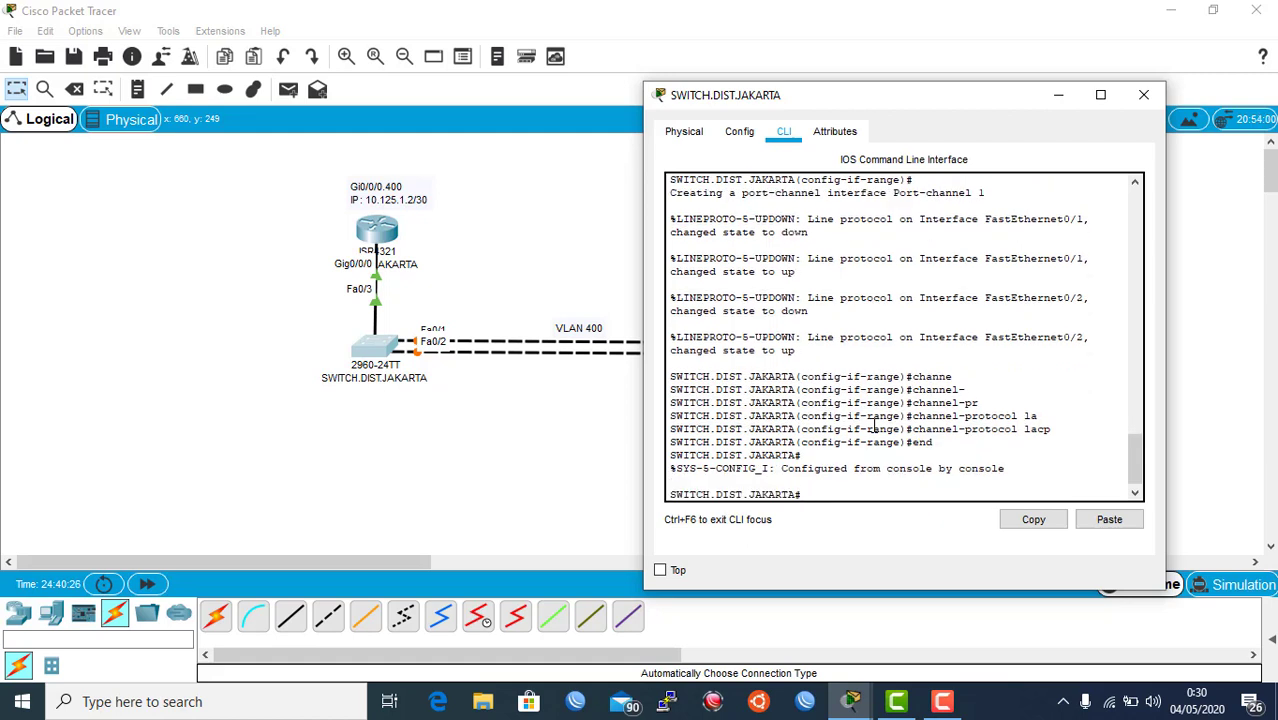
# Return to global configuration mode on the Jakarta switch and create VLAN 400
pyautogui.write('conf t')
pyautogui.press('Return')
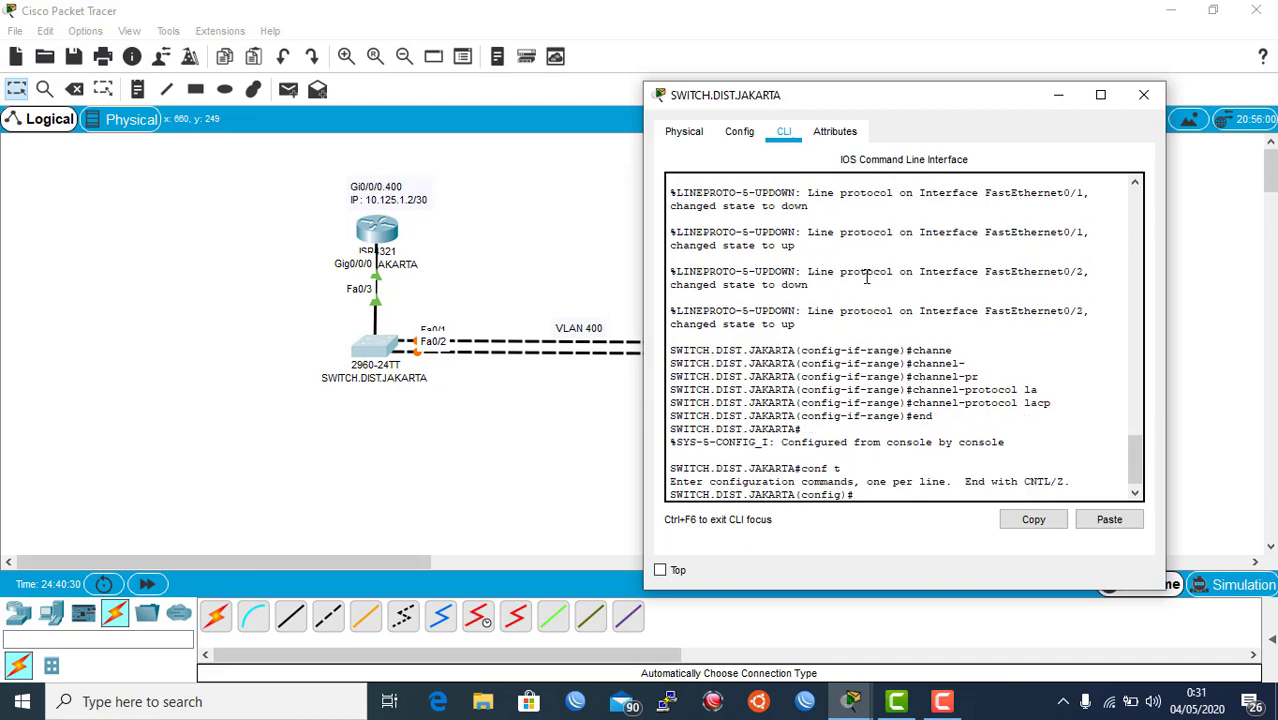
pyautogui.write('vl')
pyautogui.press('Tab')
pyautogui.write('400')
pyautogui.press('Return')
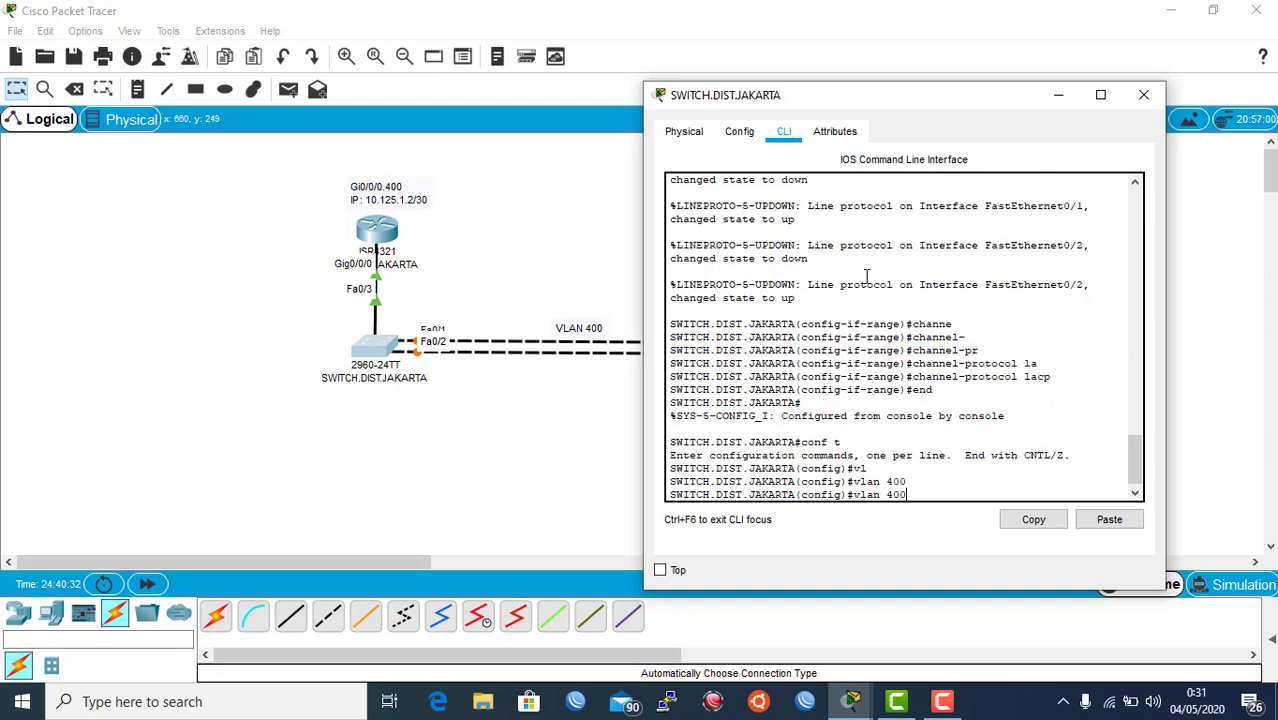
# Name VLAN 400 JAKARTA.LOMBOK on the Jakarta switch and end the configuration
pyautogui.write('nam')
pyautogui.press('Tab')
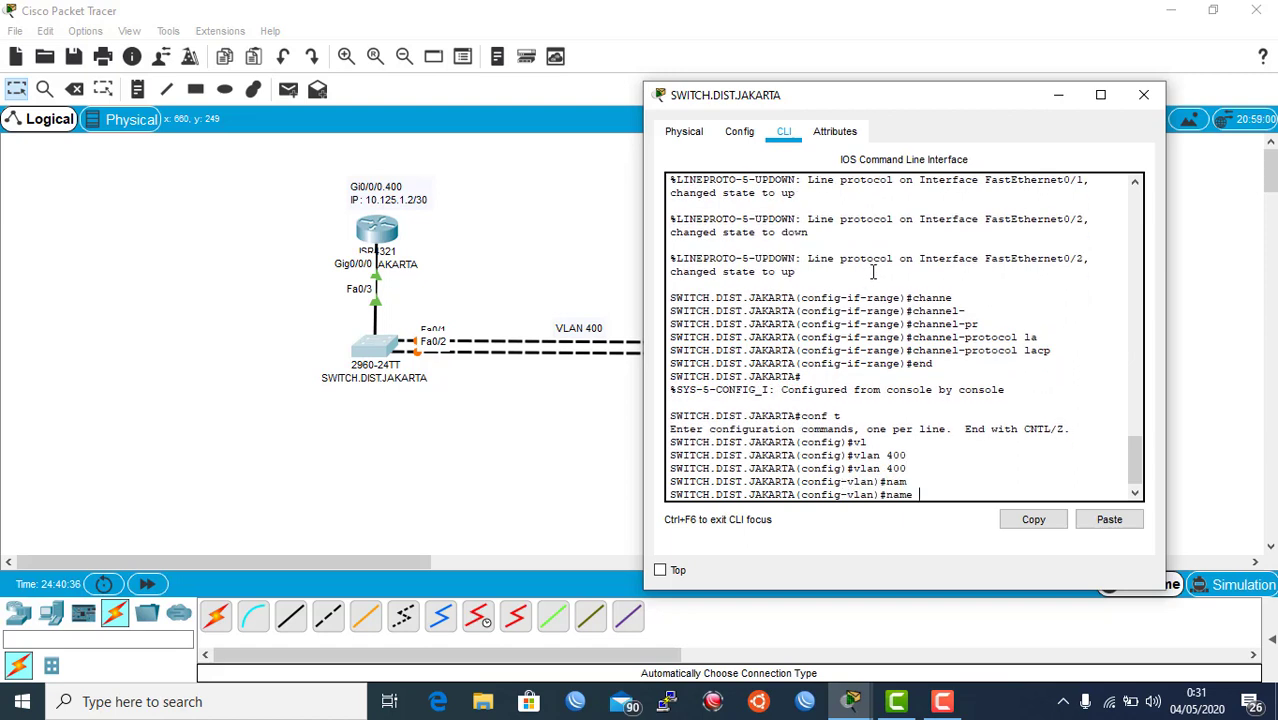
pyautogui.write('JAKARTA.LOB')
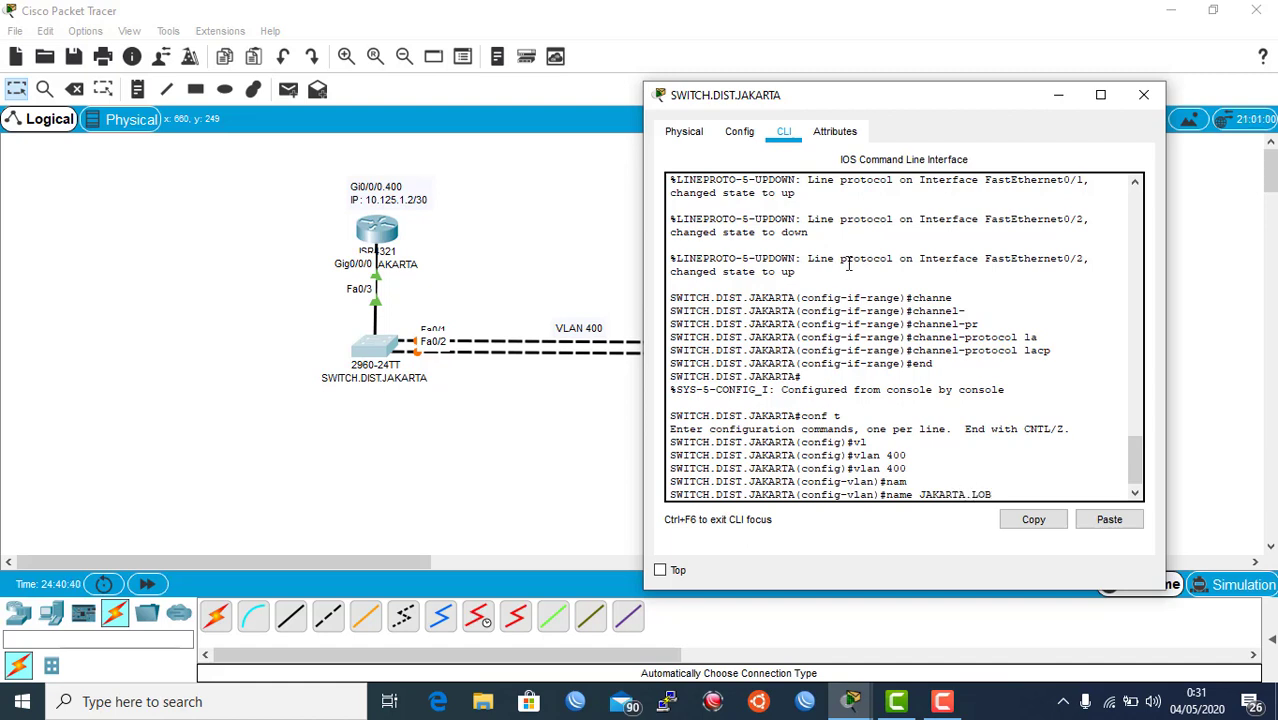
pyautogui.press('BackSpace')
pyautogui.write('MBOK')
pyautogui.press('Return')
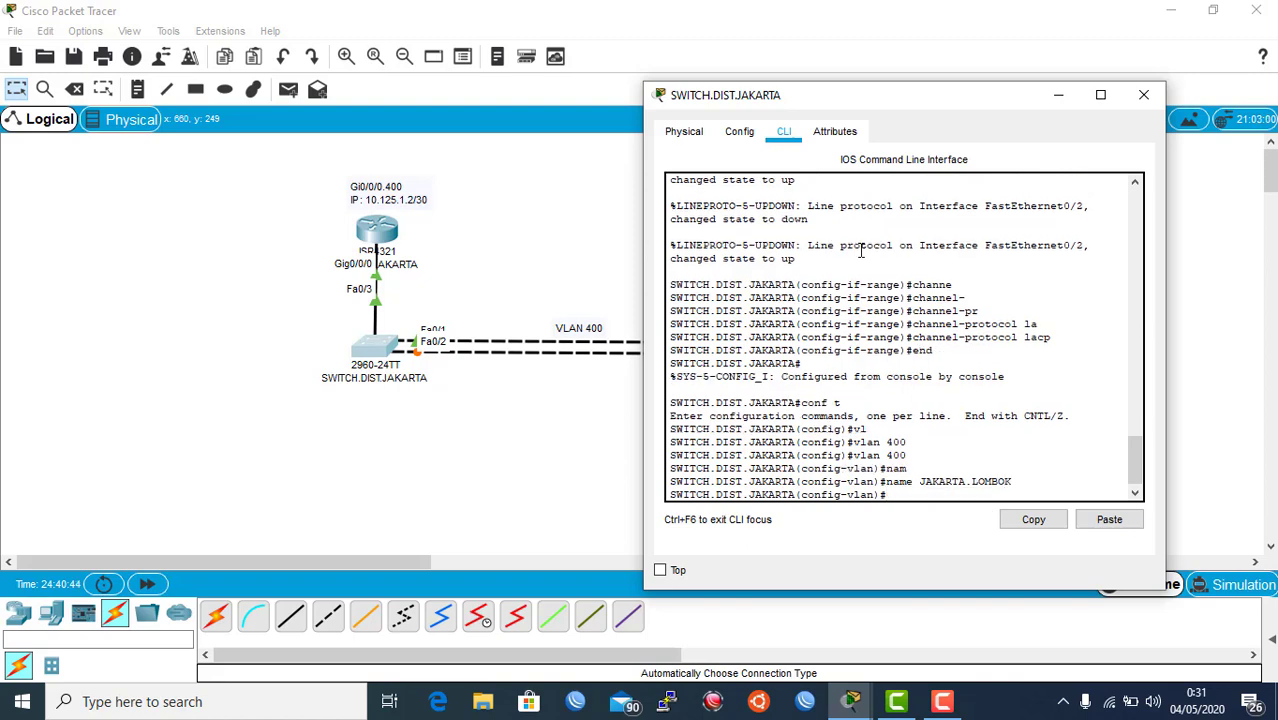
pyautogui.write('end')
pyautogui.press('Return')
# Re-enter terminal configuration on the Jakarta switch and open interface port-channel 1
pyautogui.write('c')
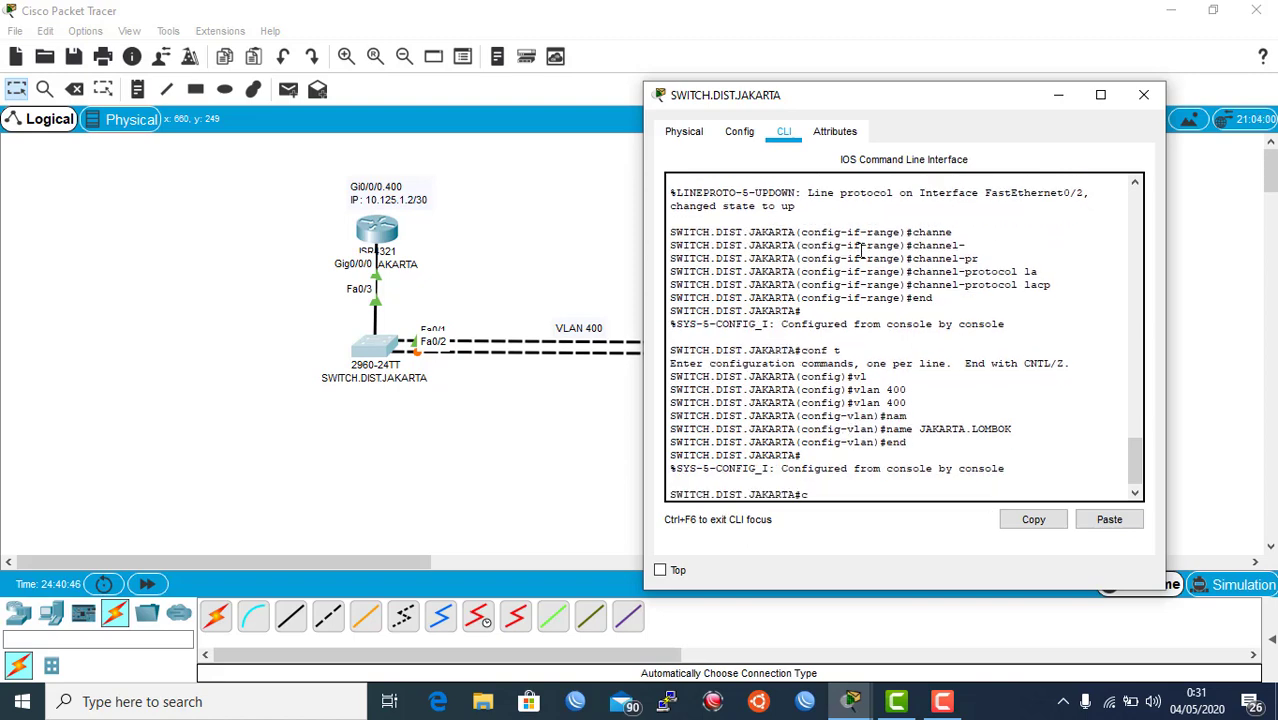
pyautogui.write('onf')
pyautogui.press('Tab')
pyautogui.press('Return')
pyautogui.press('Return')
pyautogui.write('inter')
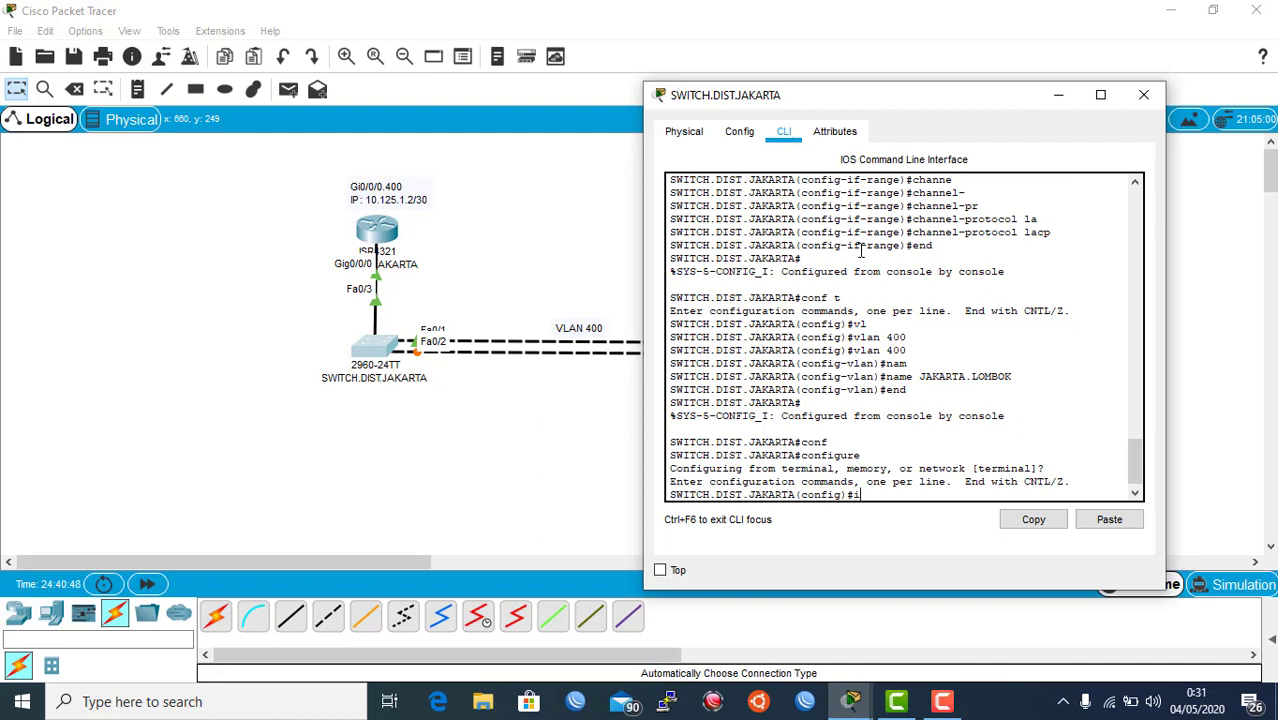
pyautogui.press('BackSpace')
pyautogui.press('BackSpace')
pyautogui.press('BackSpace')
pyautogui.press('BackSpace')
pyautogui.press('BackSpace')
pyautogui.write('inter')
pyautogui.press('Tab')
pyautogui.write('po')
pyautogui.press('Tab')
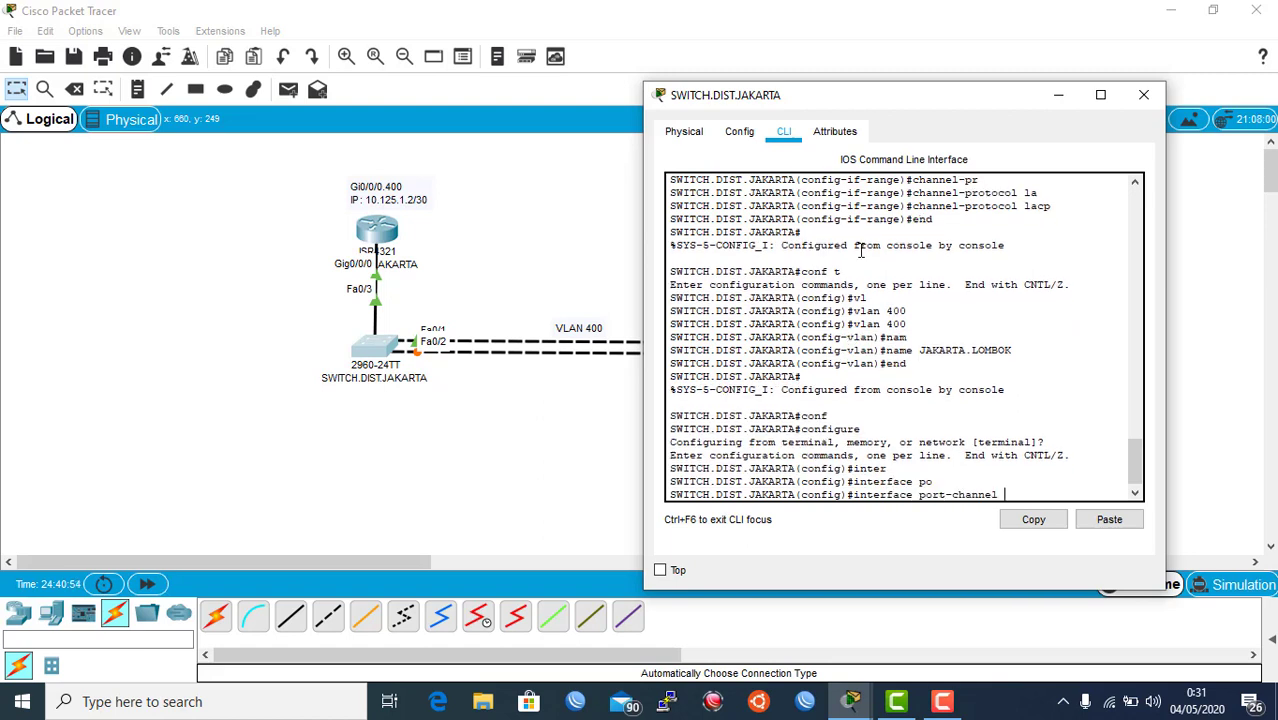
pyautogui.write('1')
pyautogui.press('Return')
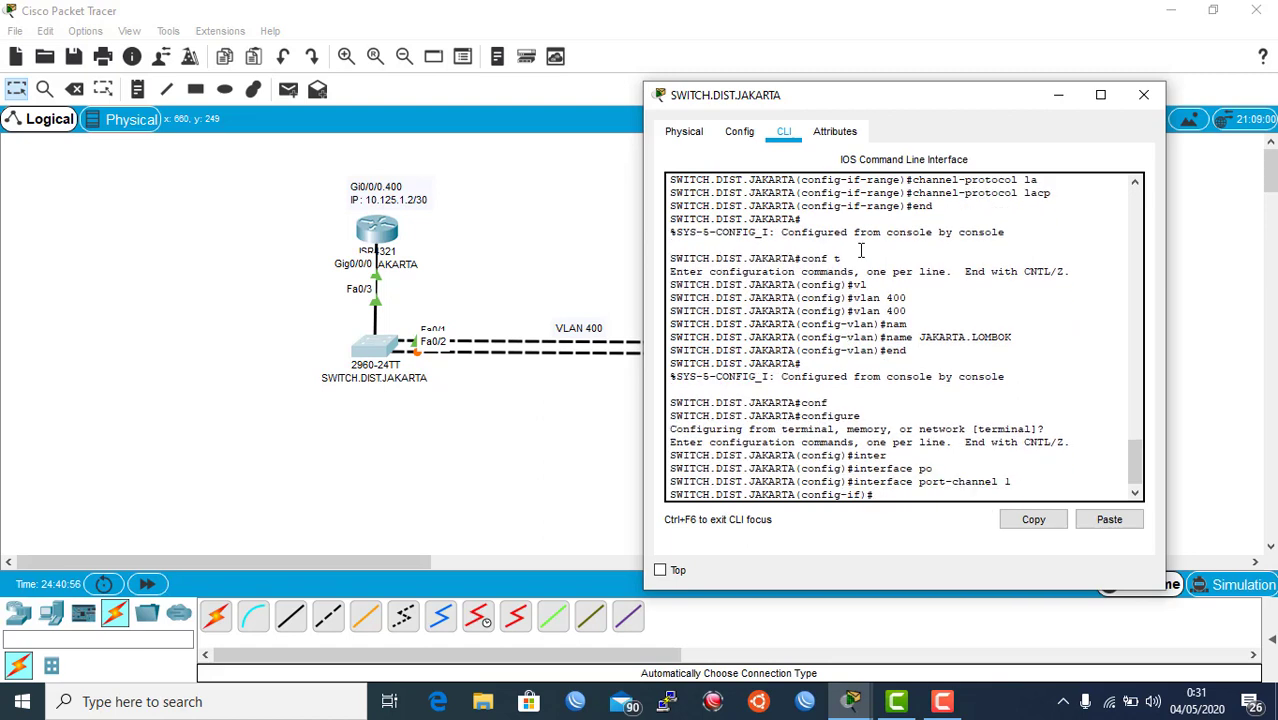
# Set port-channel 1 on the Jakarta switch to switchport mode trunk
pyautogui.write('sw')
pyautogui.press('Tab')
pyautogui.write('mod')
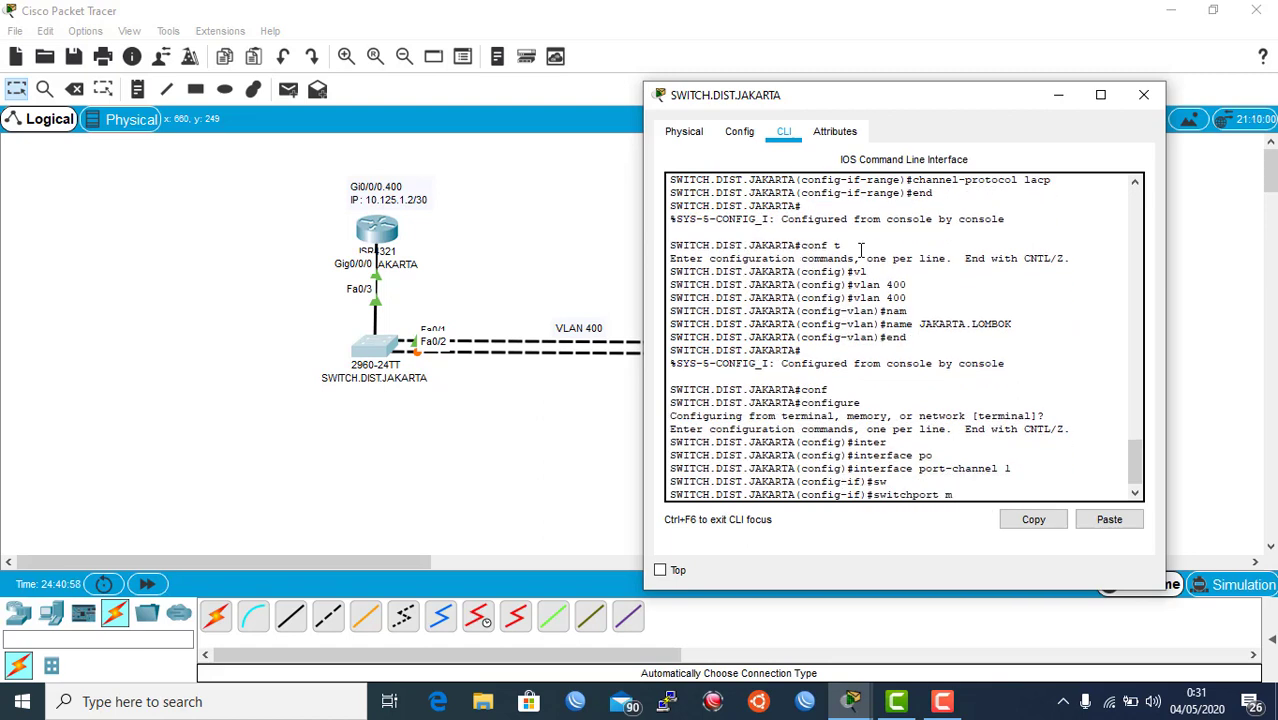
pyautogui.press('Tab')
pyautogui.write('tr')
pyautogui.press('Tab')
pyautogui.press('Return')
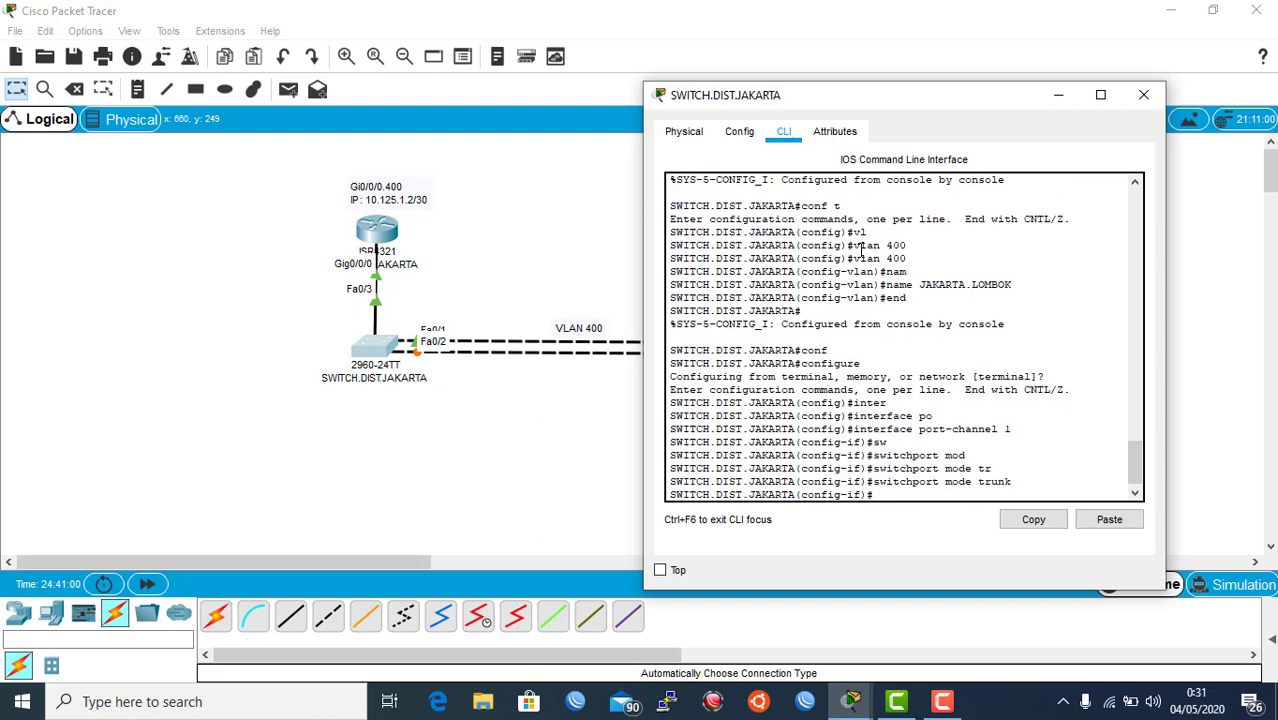
# Allow VLAN 400 on the port-channel 1 trunk of the Jakarta switch, end the configuration and close its window
pyautogui.write('sw')
pyautogui.press('Tab')
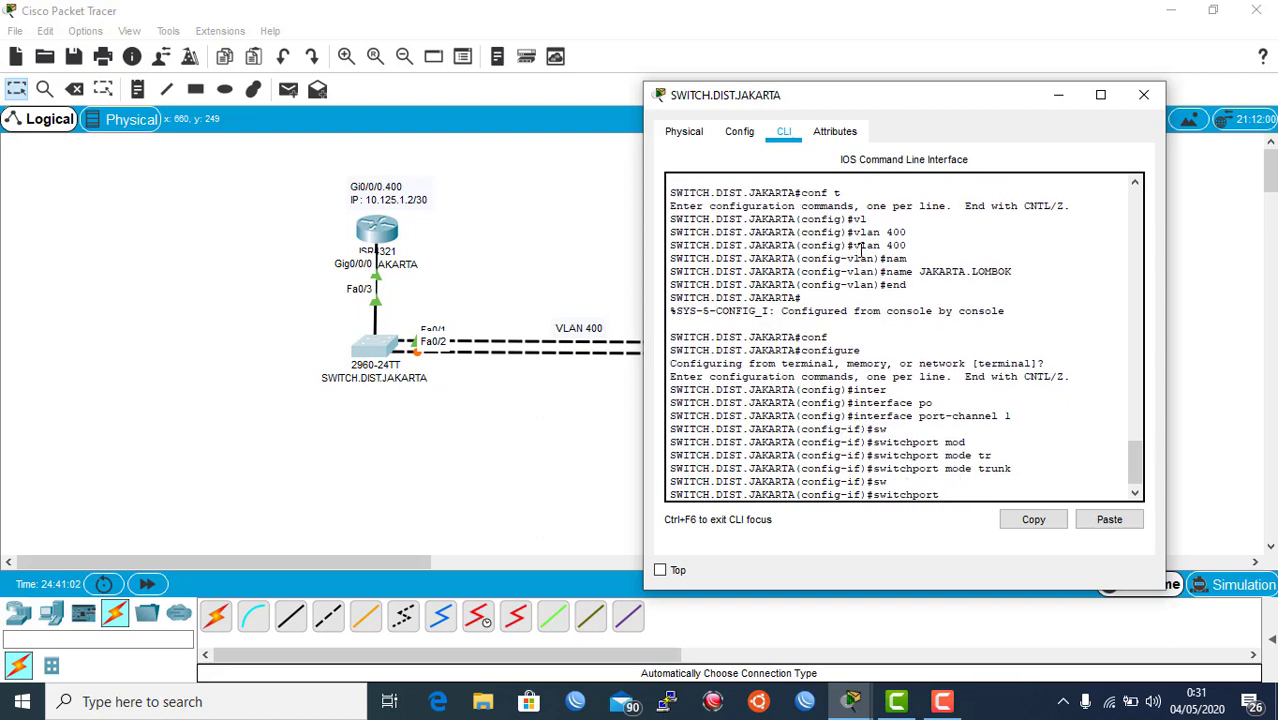
pyautogui.write('tr')
pyautogui.press('Tab')
pyautogui.write('all')
pyautogui.press('Tab')
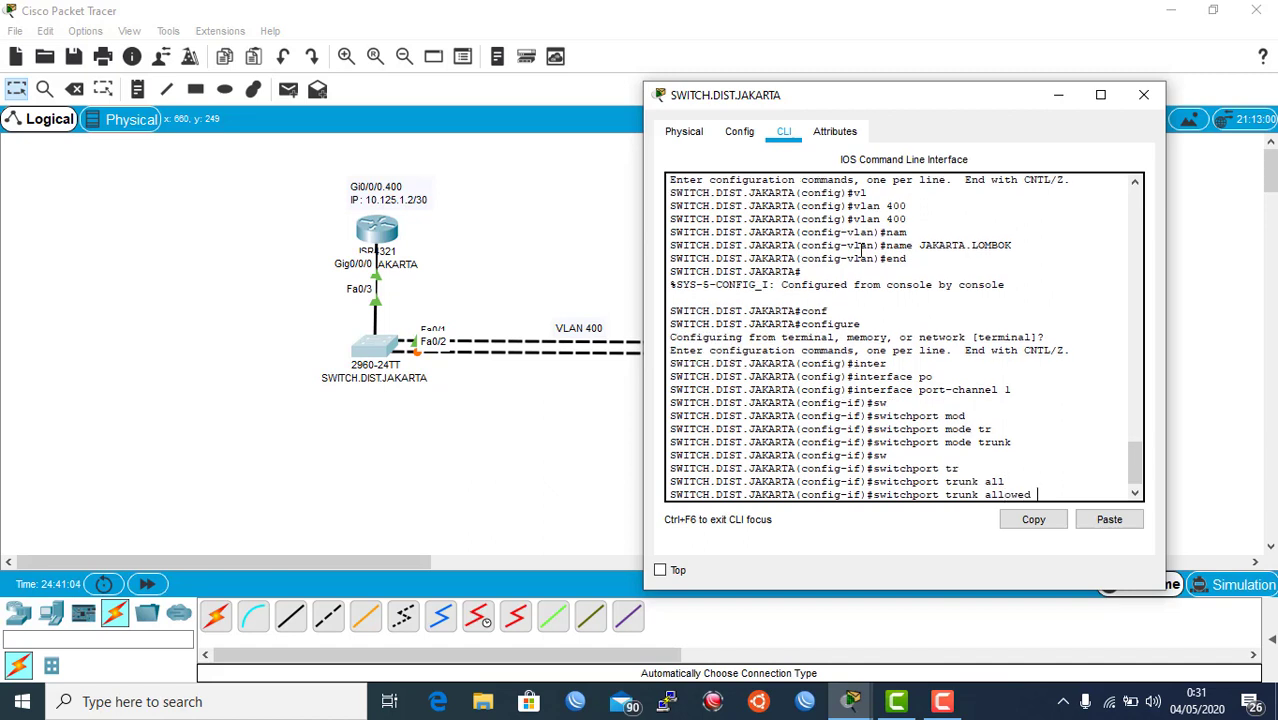
pyautogui.write('vl')
pyautogui.press('Tab')
pyautogui.write('400')
pyautogui.press('Return')
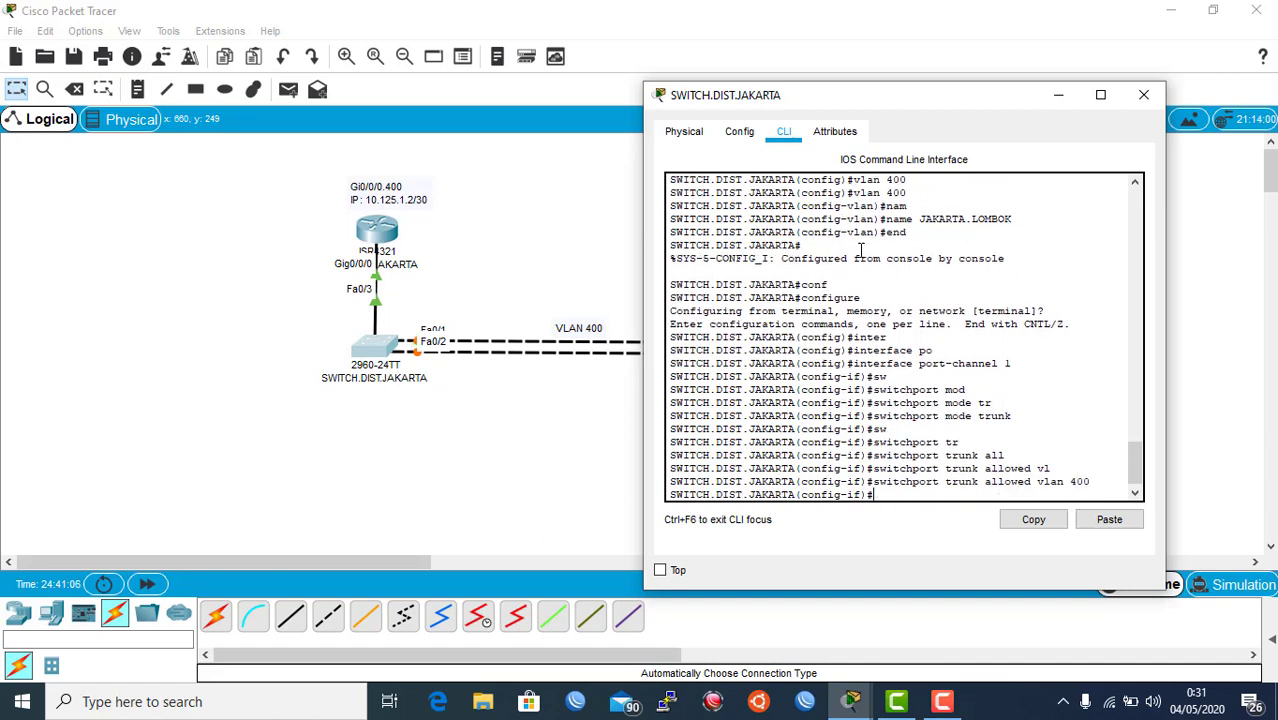
pyautogui.write('end')
pyautogui.press('Return')
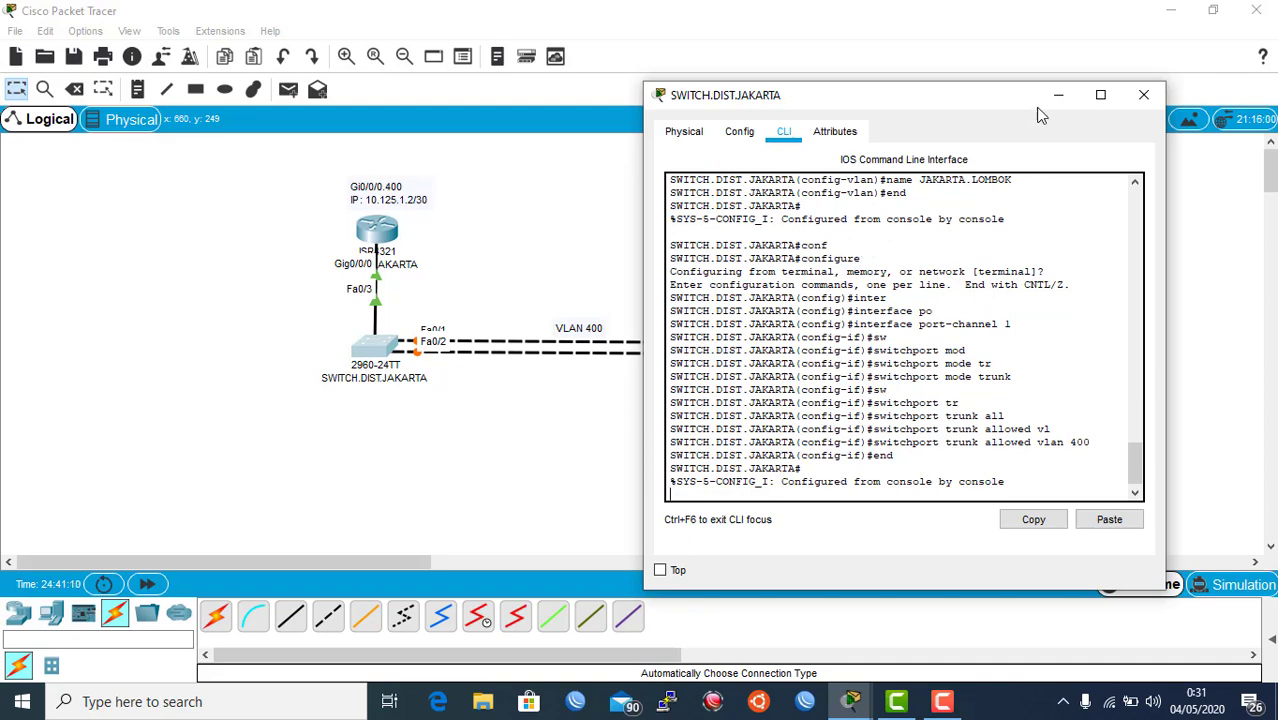
pyautogui.click(1145, 97)
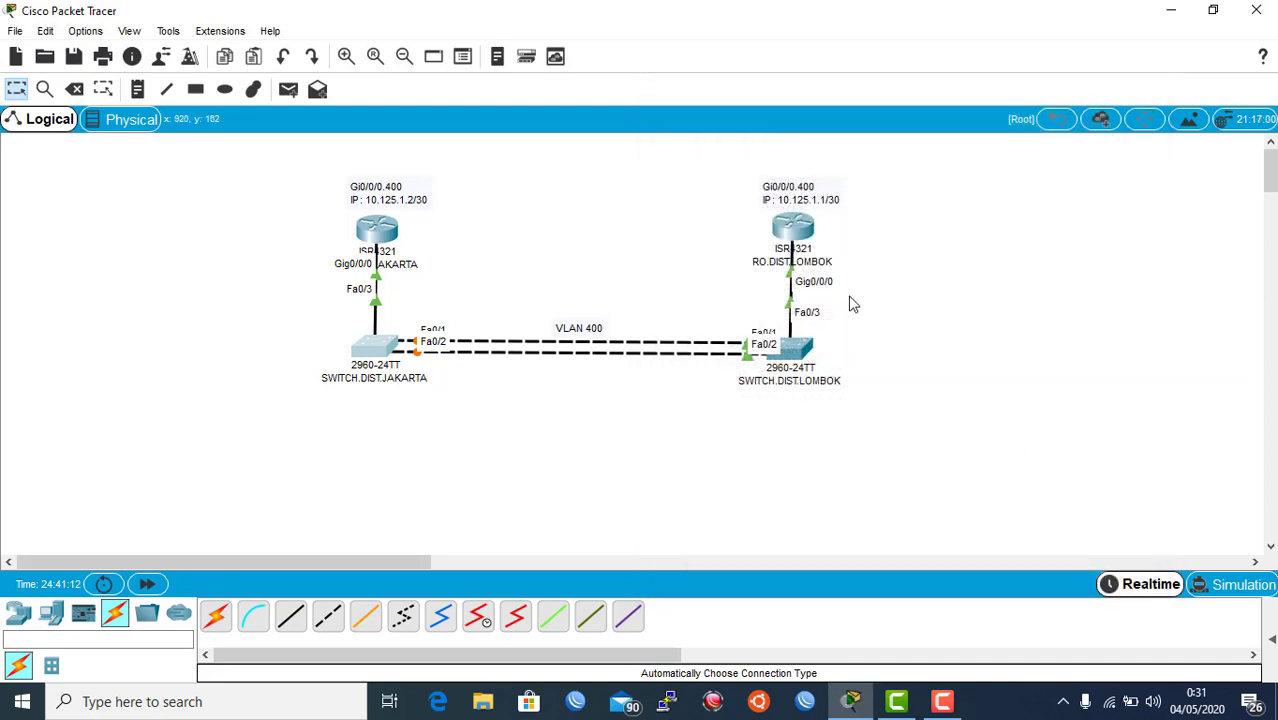
# Open the Lombok switch's command line, leave the current configuration mode and re-enter terminal configuration
pyautogui.click(792, 354)
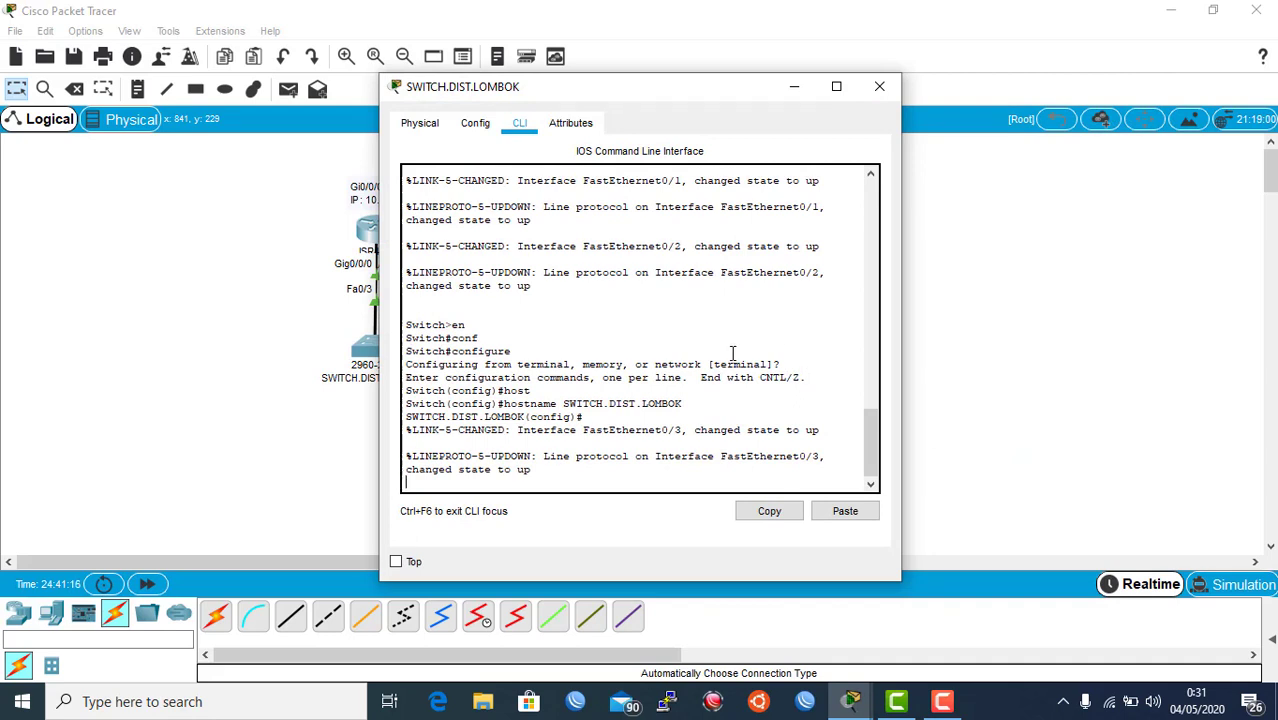
pyautogui.press('Return')
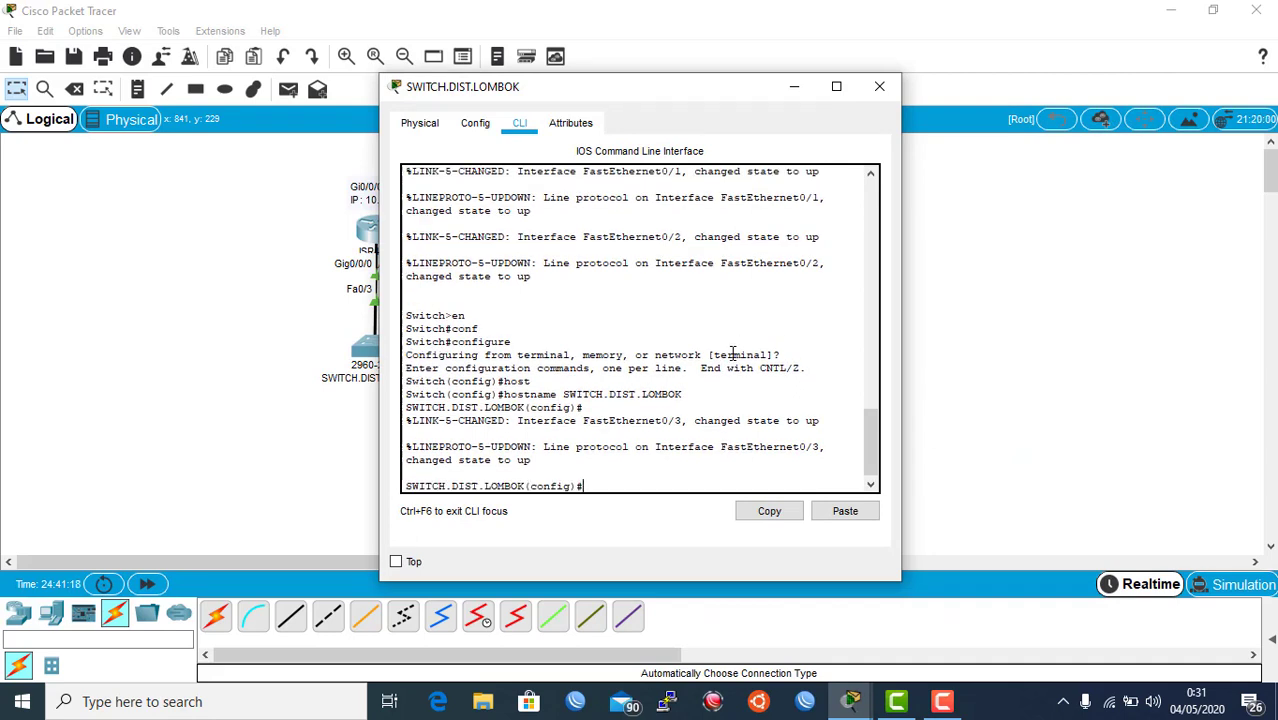
pyautogui.write('end')
pyautogui.press('Return')
pyautogui.press('Return')
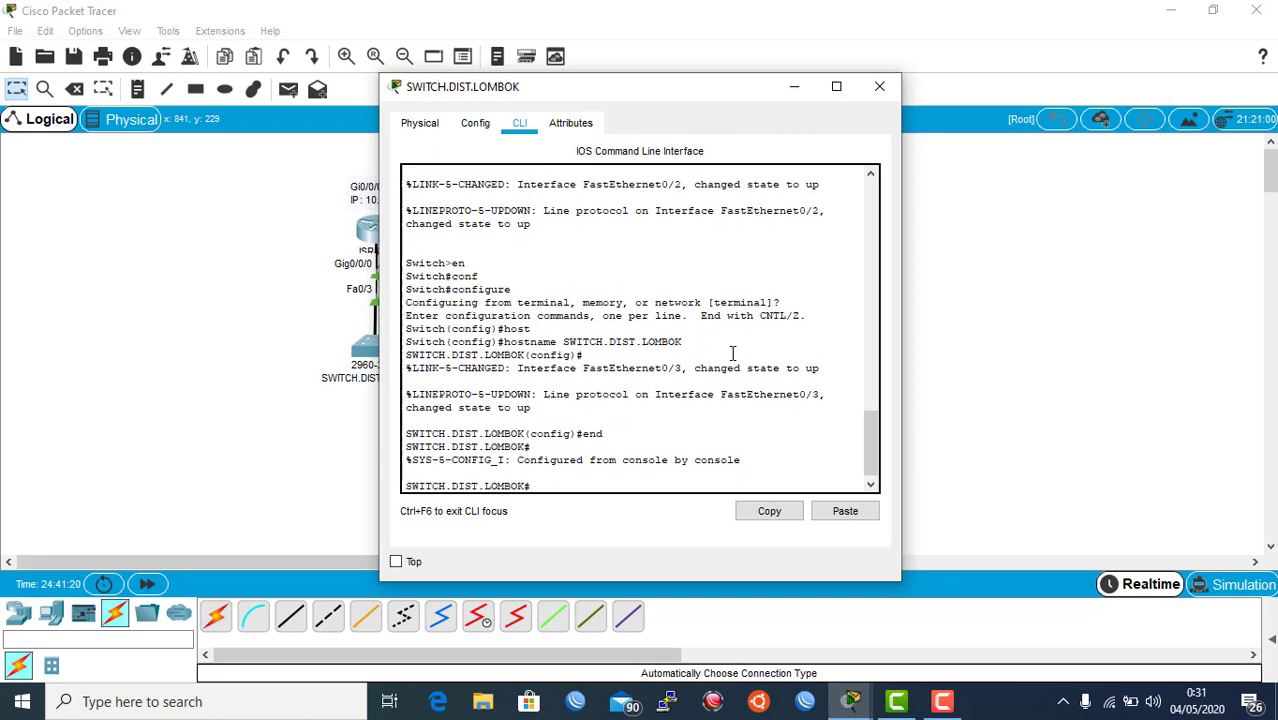
pyautogui.write('conf')
pyautogui.press('Return')
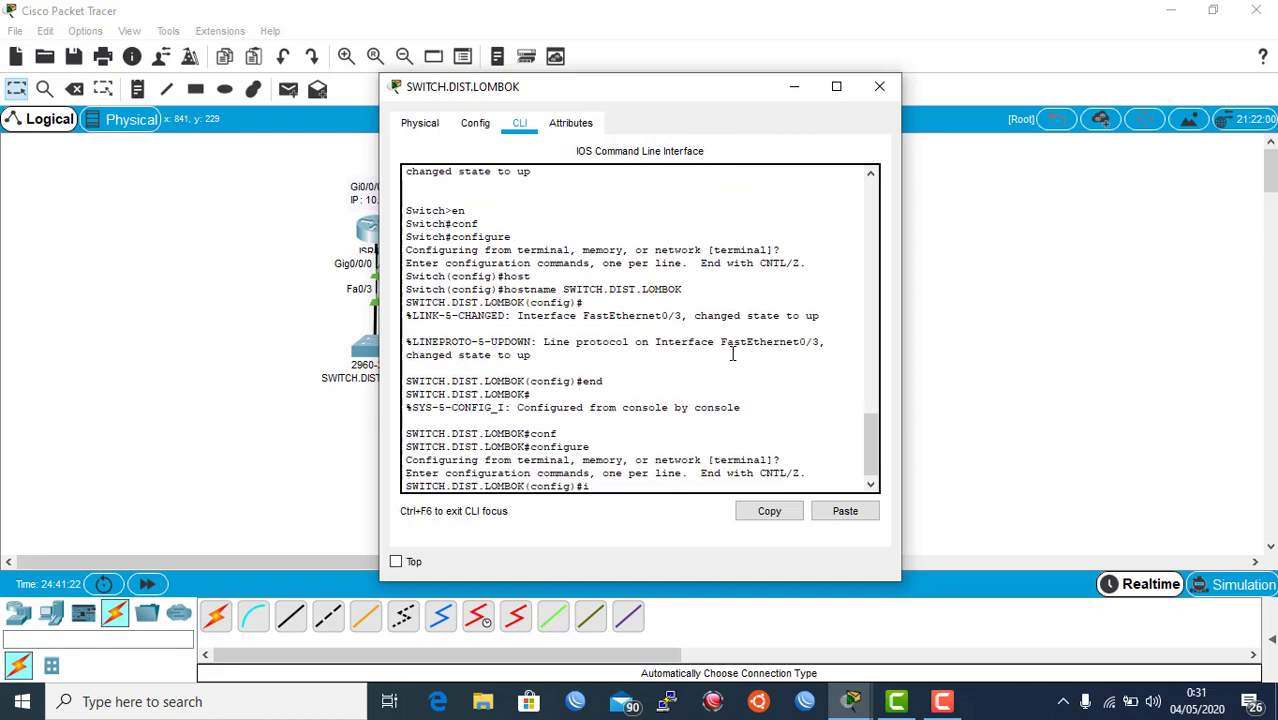
# Select the interface range fastEthernet 0/1-2 on the Lombok switch for configuration
pyautogui.write('inter')
pyautogui.press('Tab')
pyautogui.write('ra')
pyautogui.press('Tab')
pyautogui.write('f')
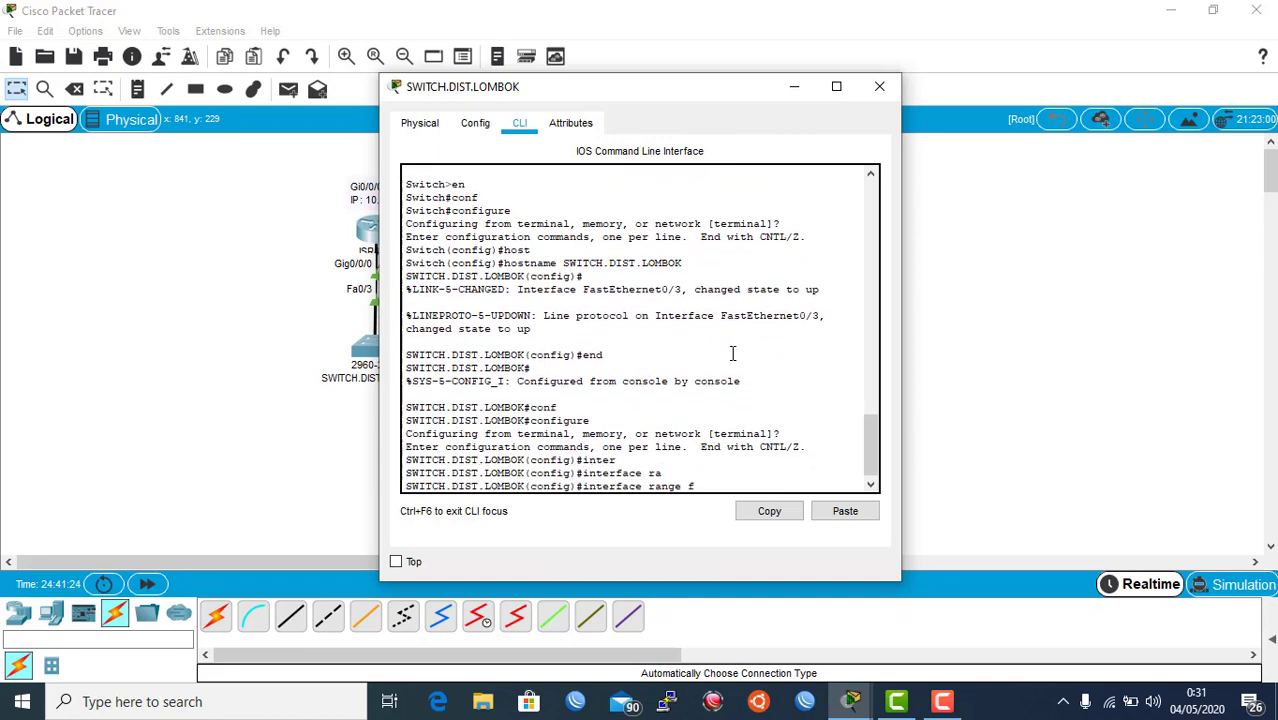
pyautogui.write('a')
pyautogui.press('Tab')
pyautogui.write('0/1-2')
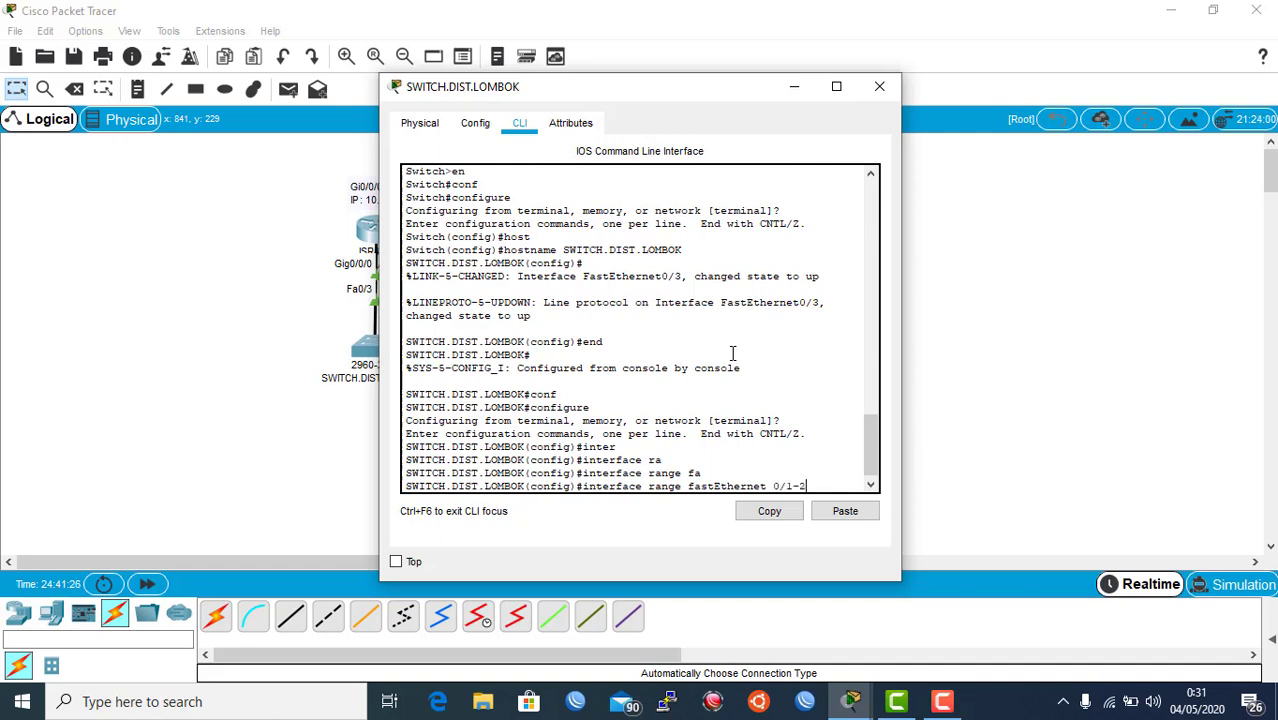
pyautogui.press('Return')
# Assign the fastEthernet 0/1-2 range on the Lombok switch to channel-group 1 in active mode
pyautogui.write('chan')
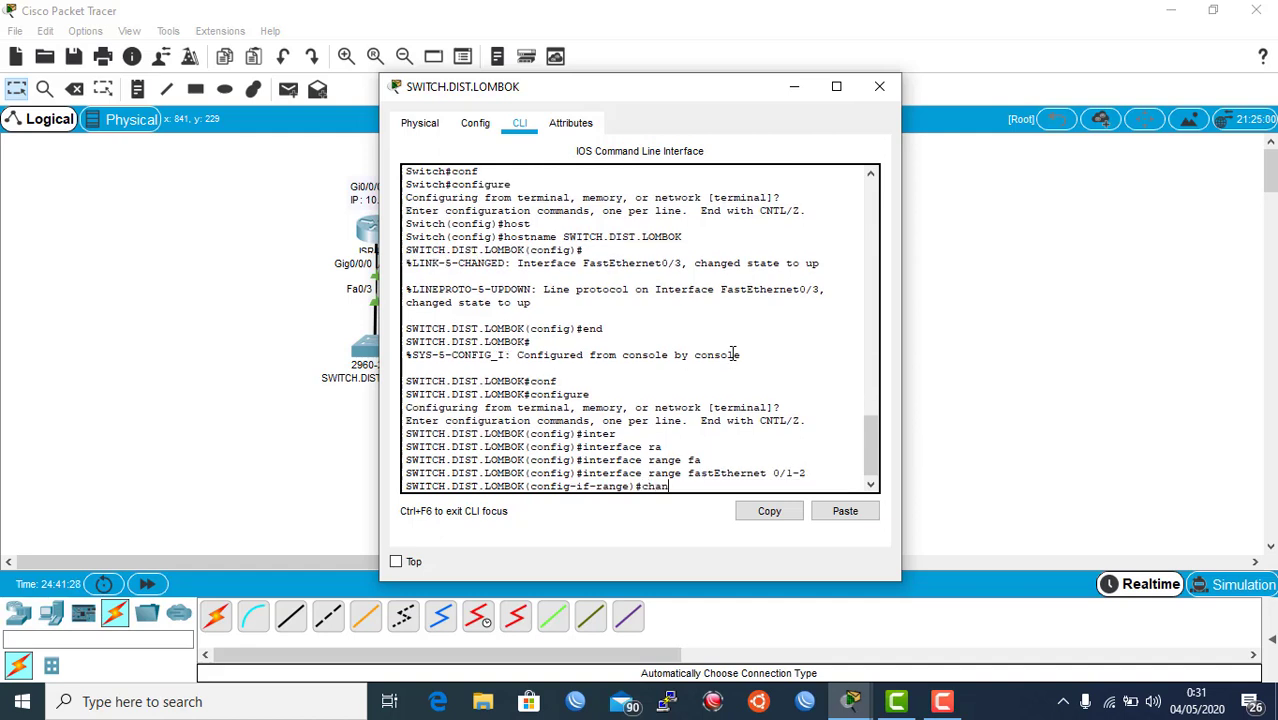
pyautogui.write('nel-g')
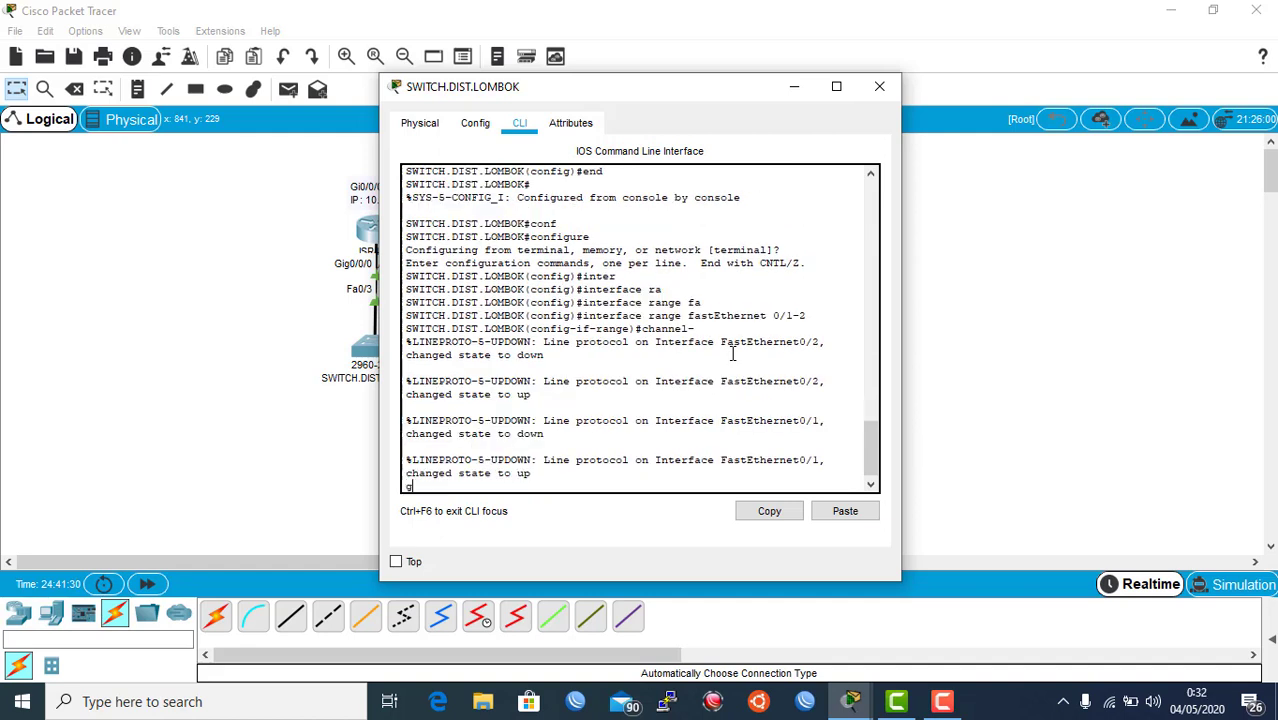
pyautogui.press('Tab')
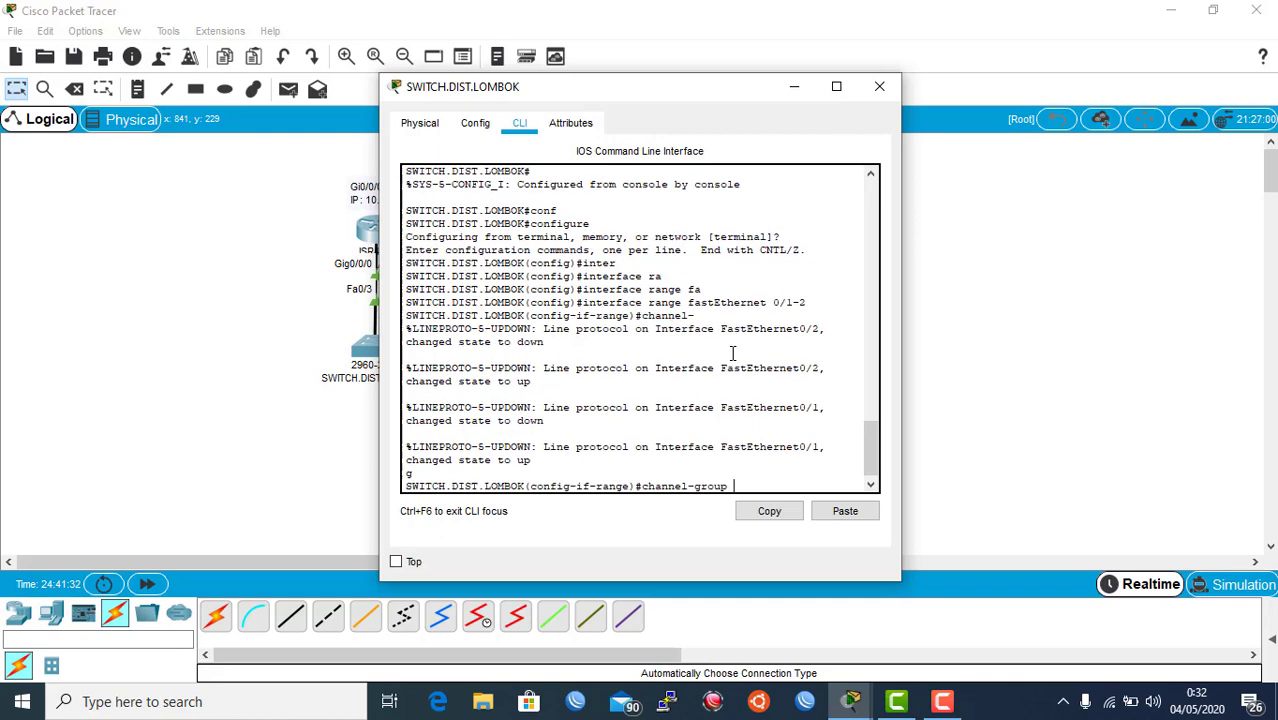
pyautogui.write('1')
pyautogui.press('Tab')
pyautogui.write('m')
pyautogui.press('Tab')
pyautogui.write('ac')
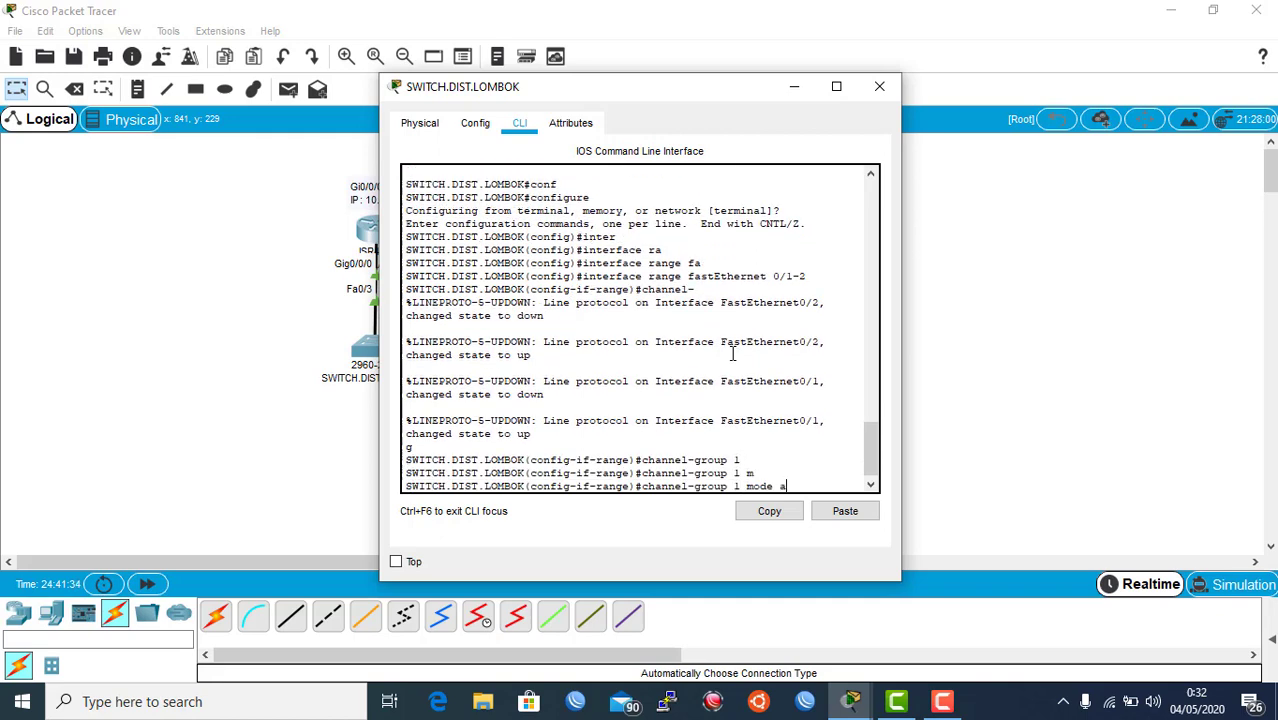
pyautogui.press('Tab')
pyautogui.press('Return')
# Set the channel protocol of the fastEthernet 0/1-2 range to LACP and end the configuration on the Lombok switch
pyautogui.press('Up')
pyautogui.press('Up')
pyautogui.press('Up')
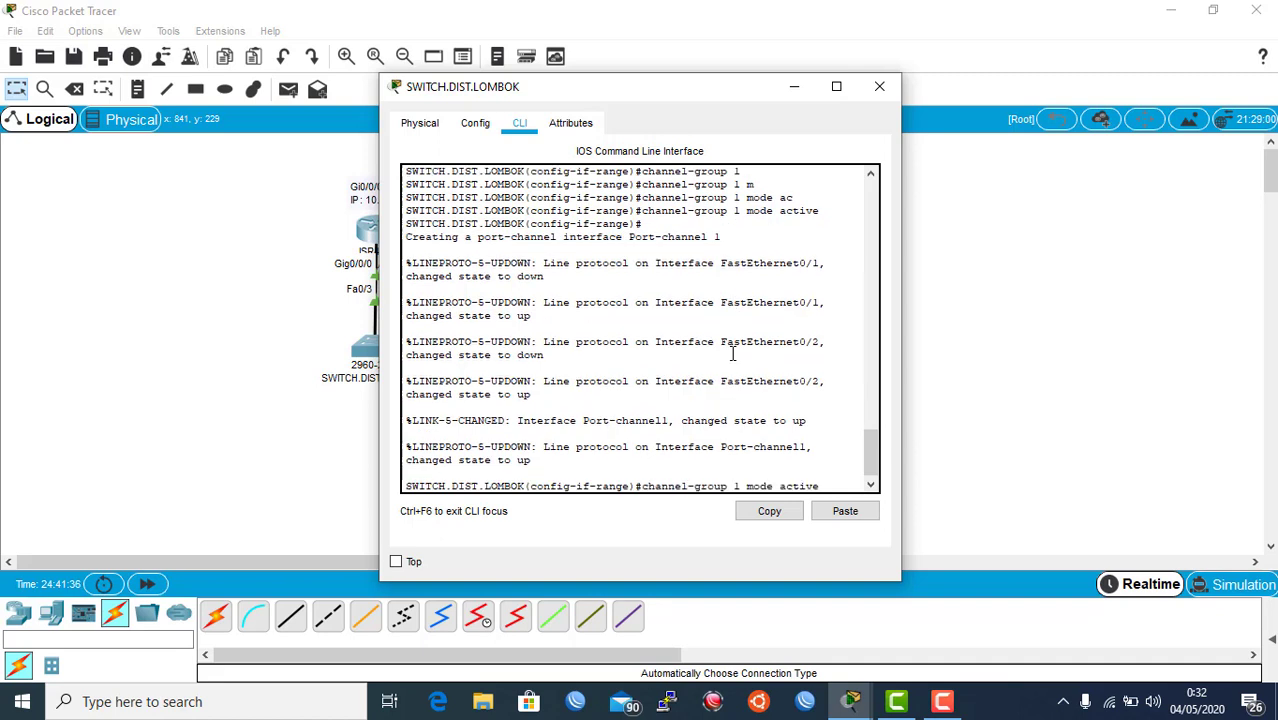
pyautogui.press('Up')
pyautogui.press('Up')
pyautogui.press('BackSpace')
pyautogui.press('BackSpace')
pyautogui.press('BackSpace')
pyautogui.press('BackSpace')
pyautogui.press('BackSpace')
pyautogui.write('pr')
pyautogui.press('Tab')
pyautogui.write('la')
pyautogui.press('Tab')
pyautogui.press('Return')
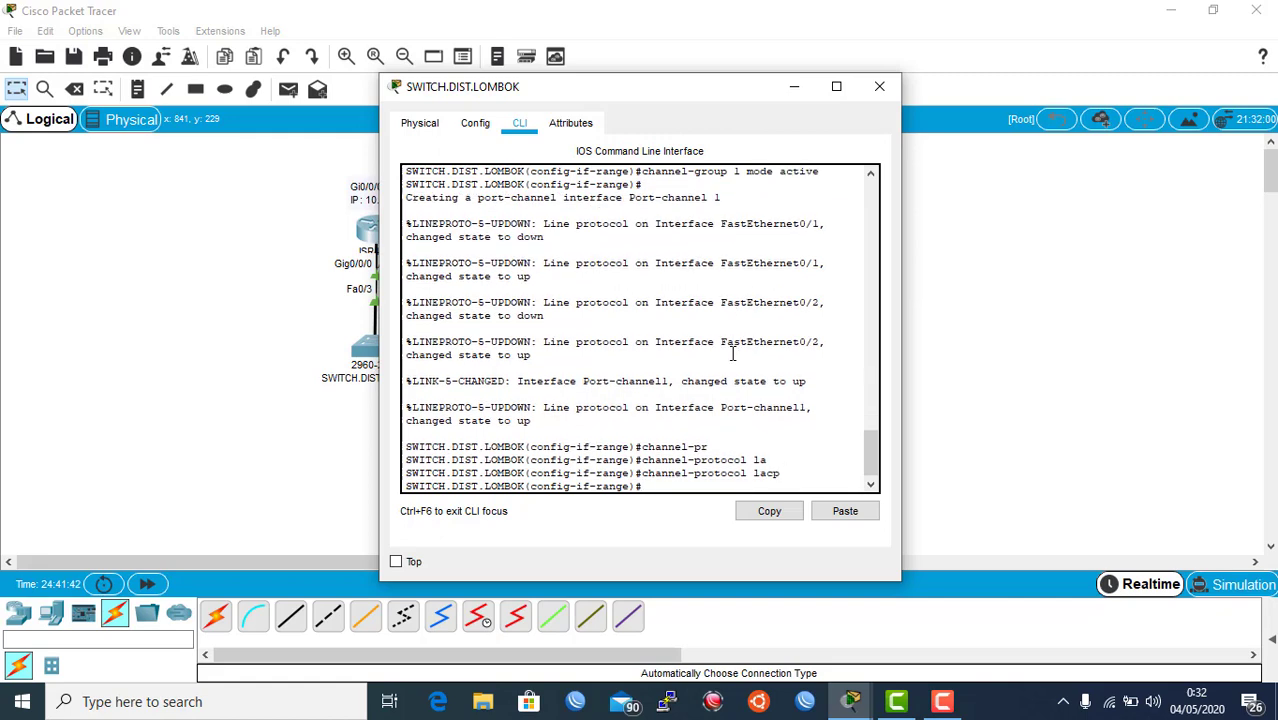
pyautogui.write('e')
pyautogui.write('nd')
pyautogui.press('Return')
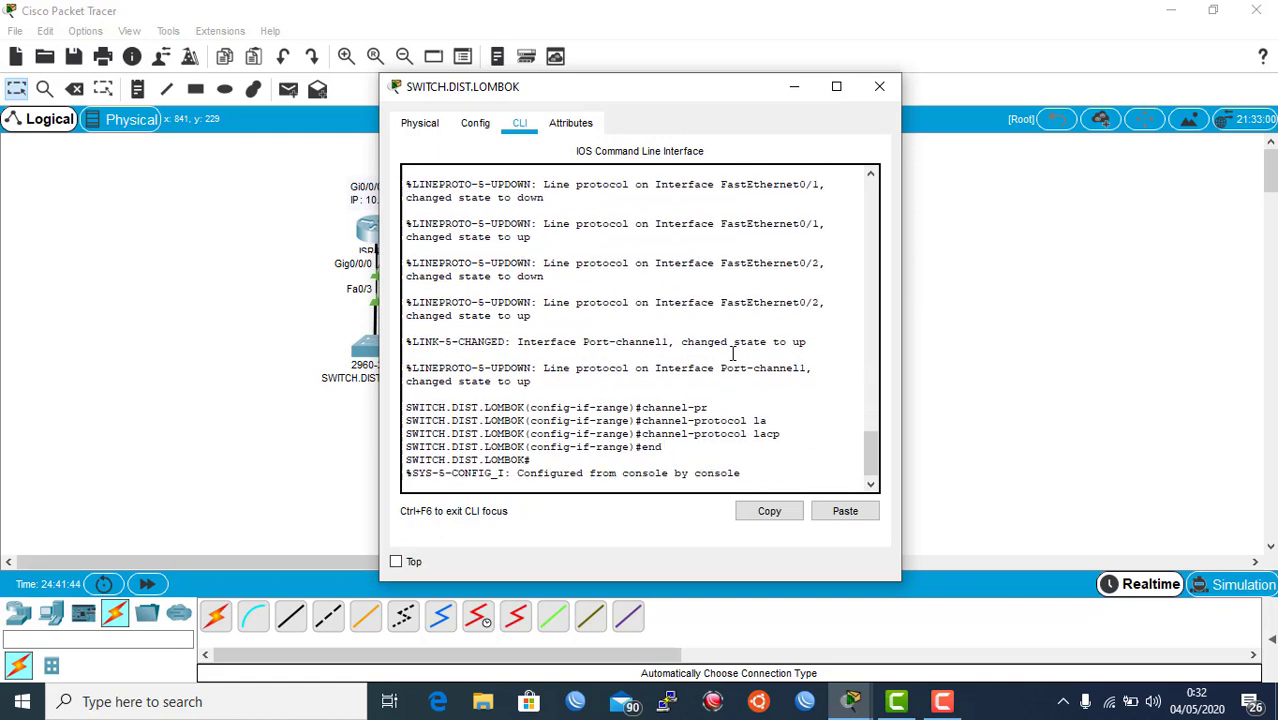
# Enter terminal configuration on the Lombok switch and create VLAN 400
pyautogui.write('conf t')
pyautogui.press('Return')
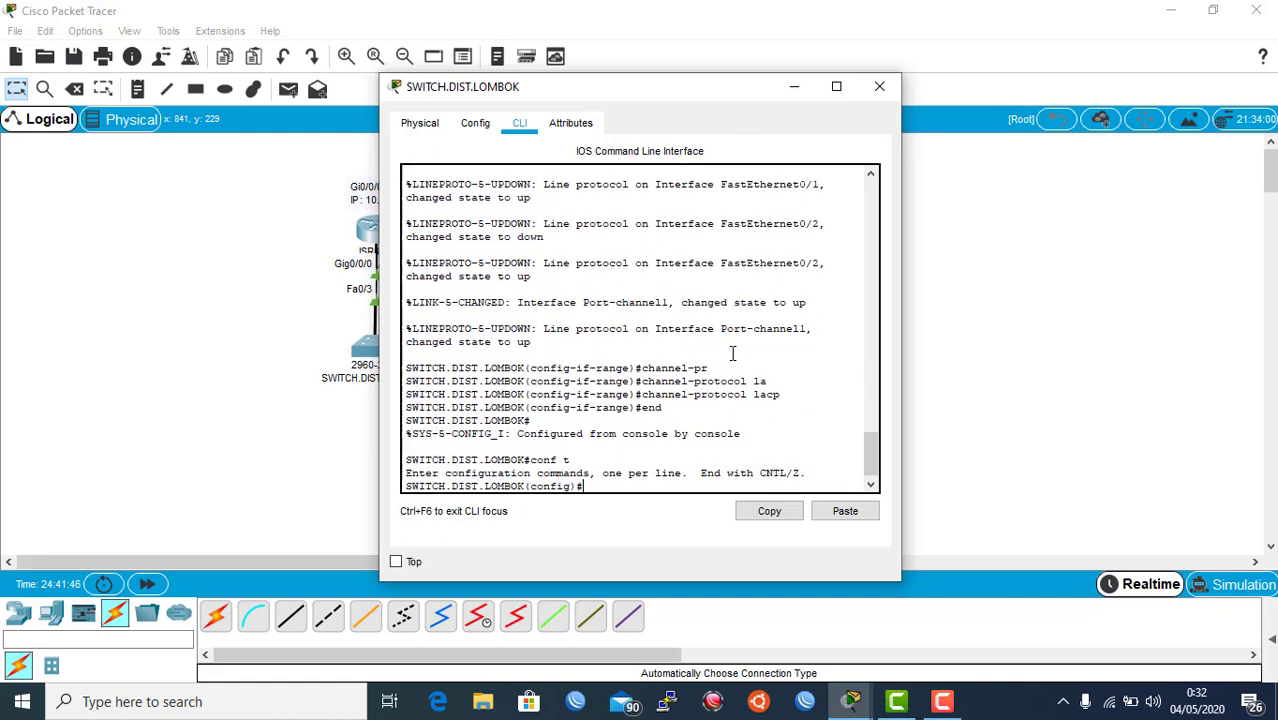
pyautogui.write('vl')
pyautogui.press('Tab')
pyautogui.write('400')
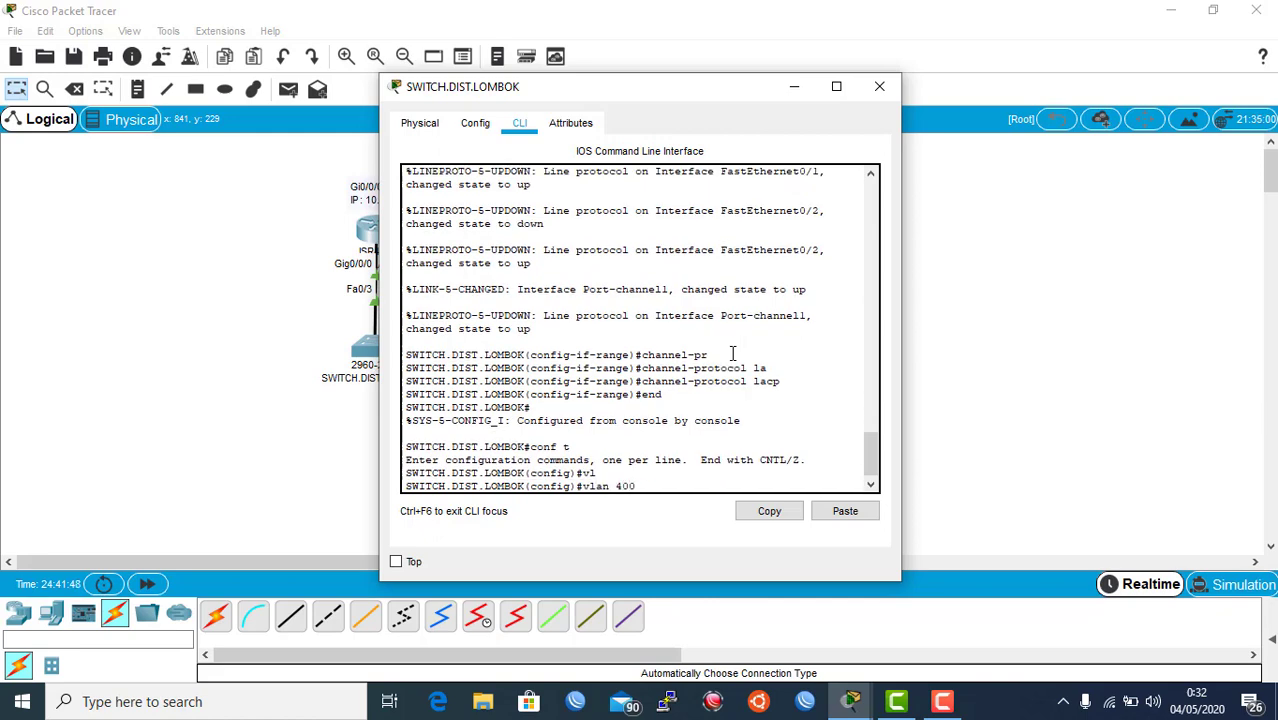
pyautogui.press('Return')
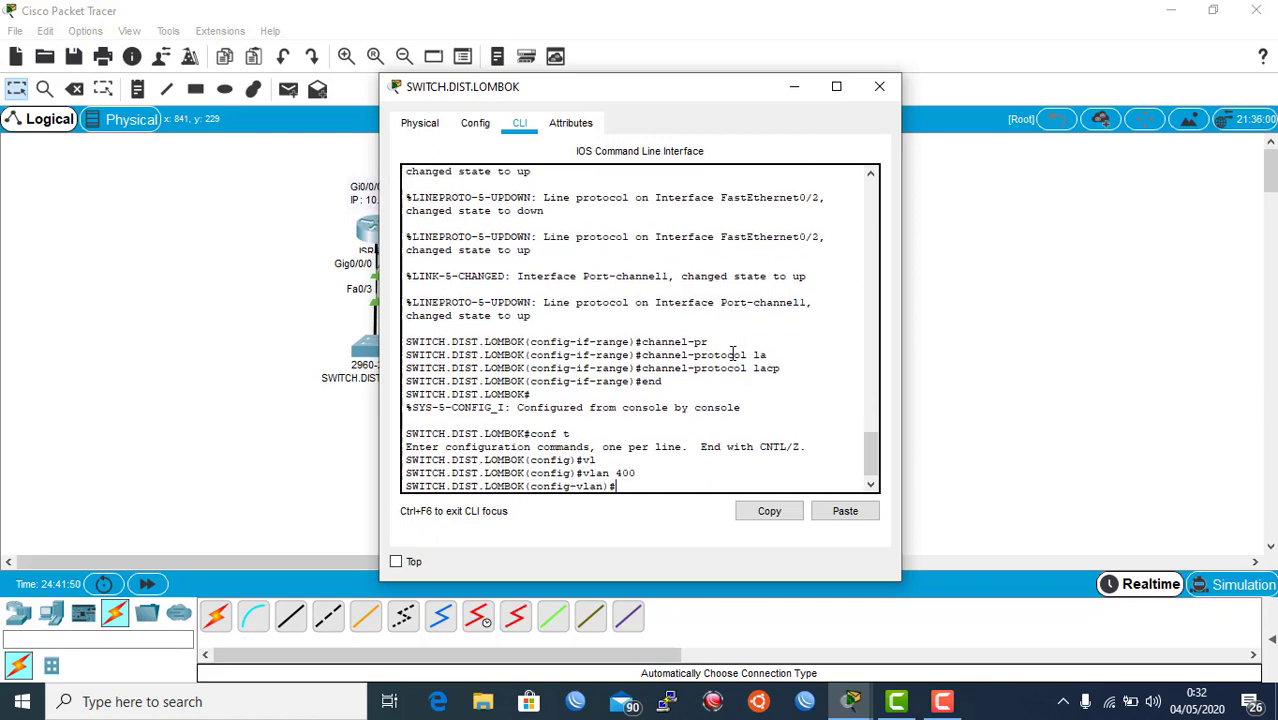
# Name VLAN 400 JAKARTA.LOMBOK on the Lombok switch
pyautogui.write('nam')
pyautogui.press('Tab')
pyautogui.write('JAKA')
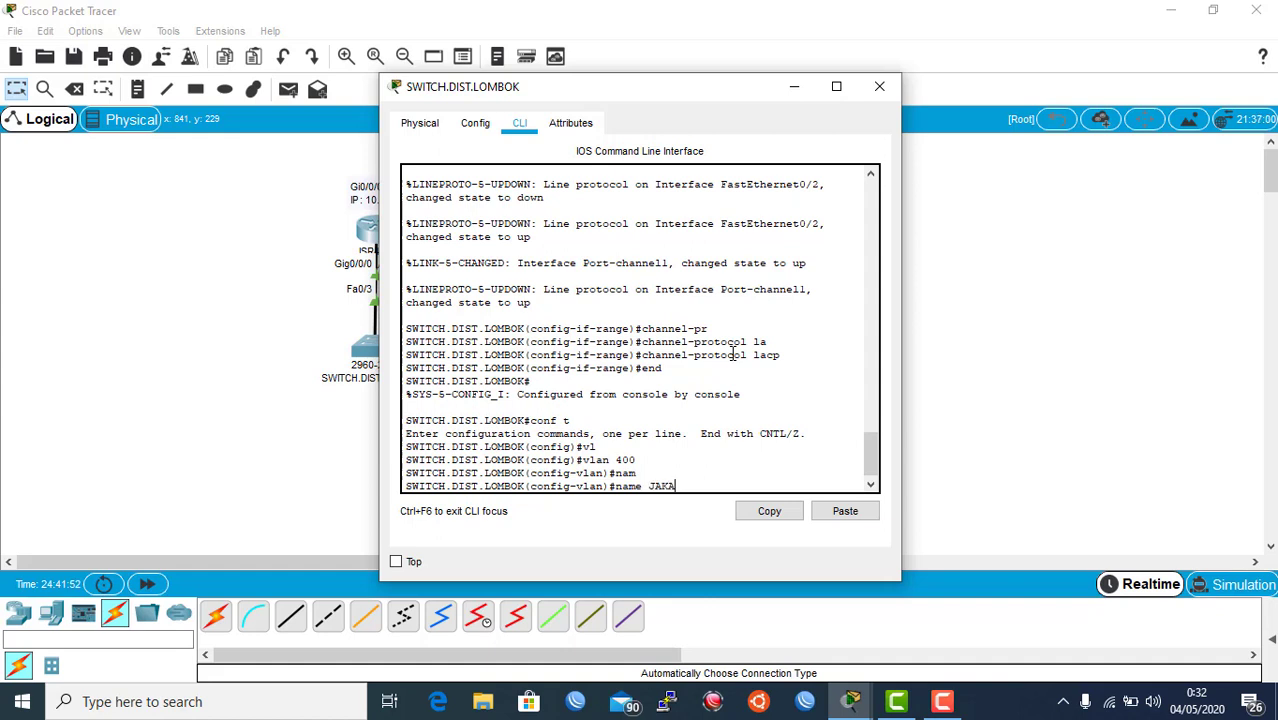
pyautogui.write('RTA.LOMBOK')
pyautogui.press('Return')
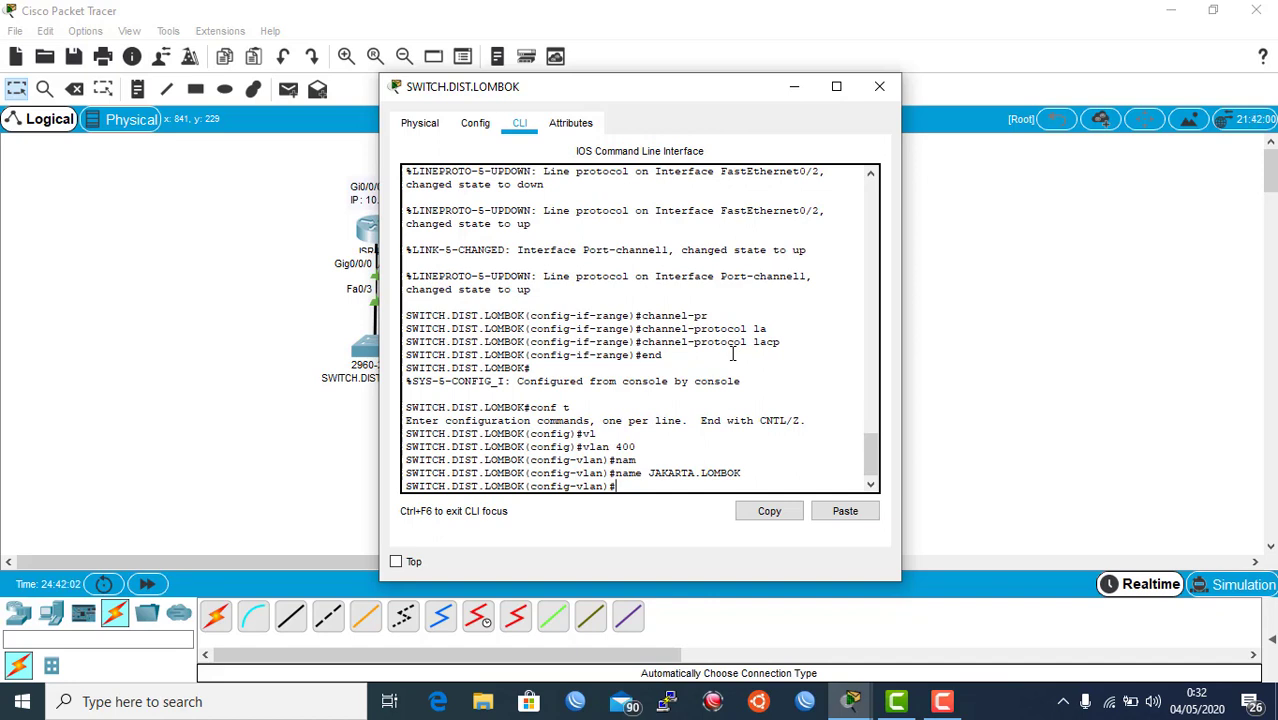
pyautogui.click(942, 701)
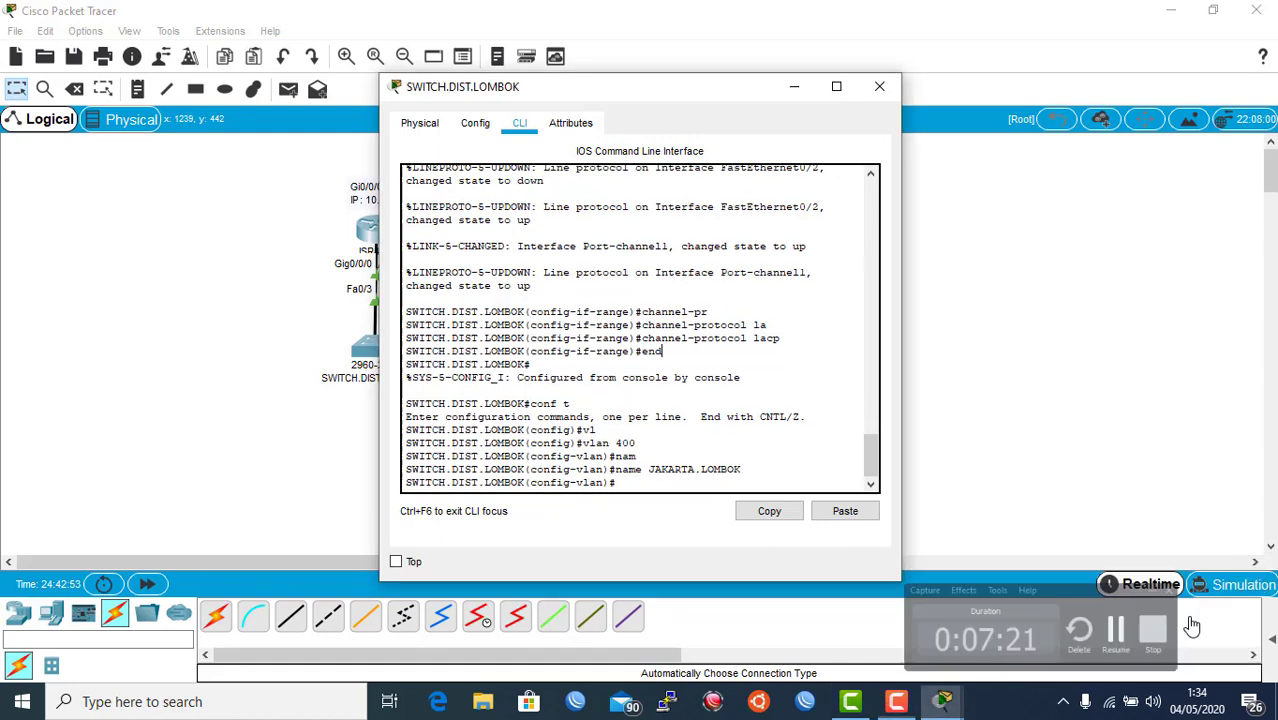
# Exit VLAN configuration on the Lombok switch and open interface port-channel 1
pyautogui.click(818, 386)
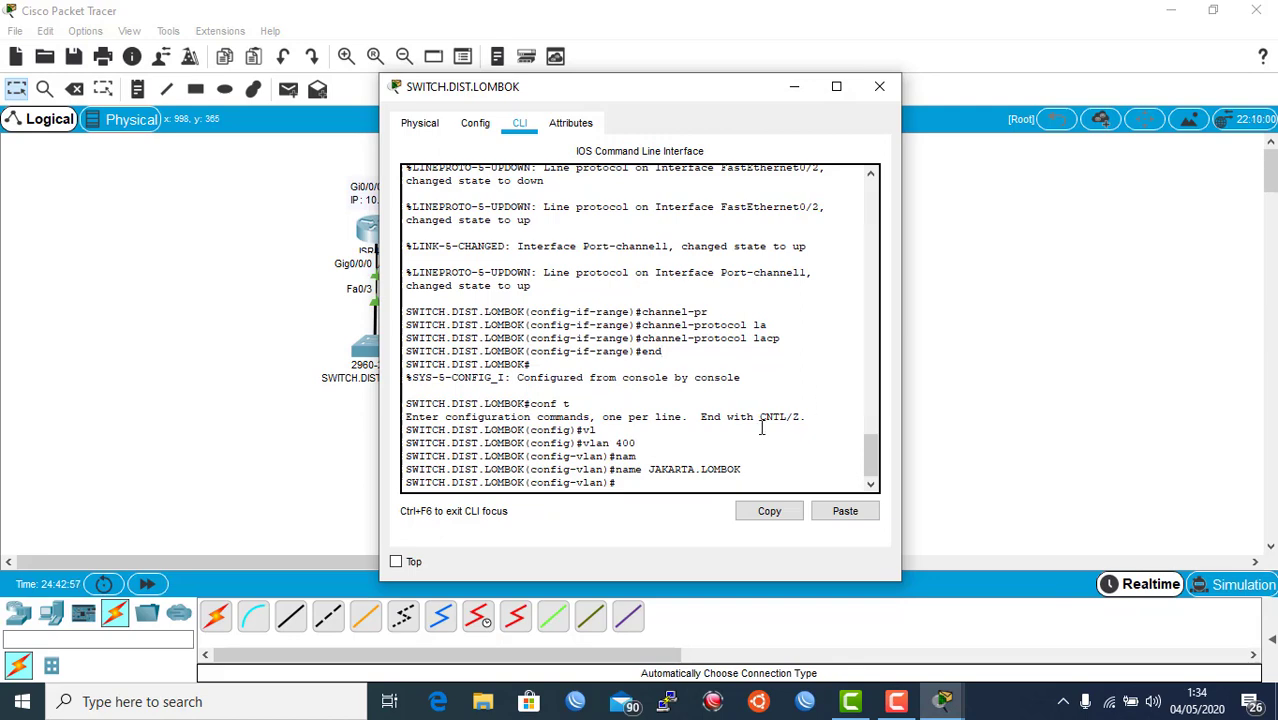
pyautogui.press('Return')
pyautogui.write('ex')
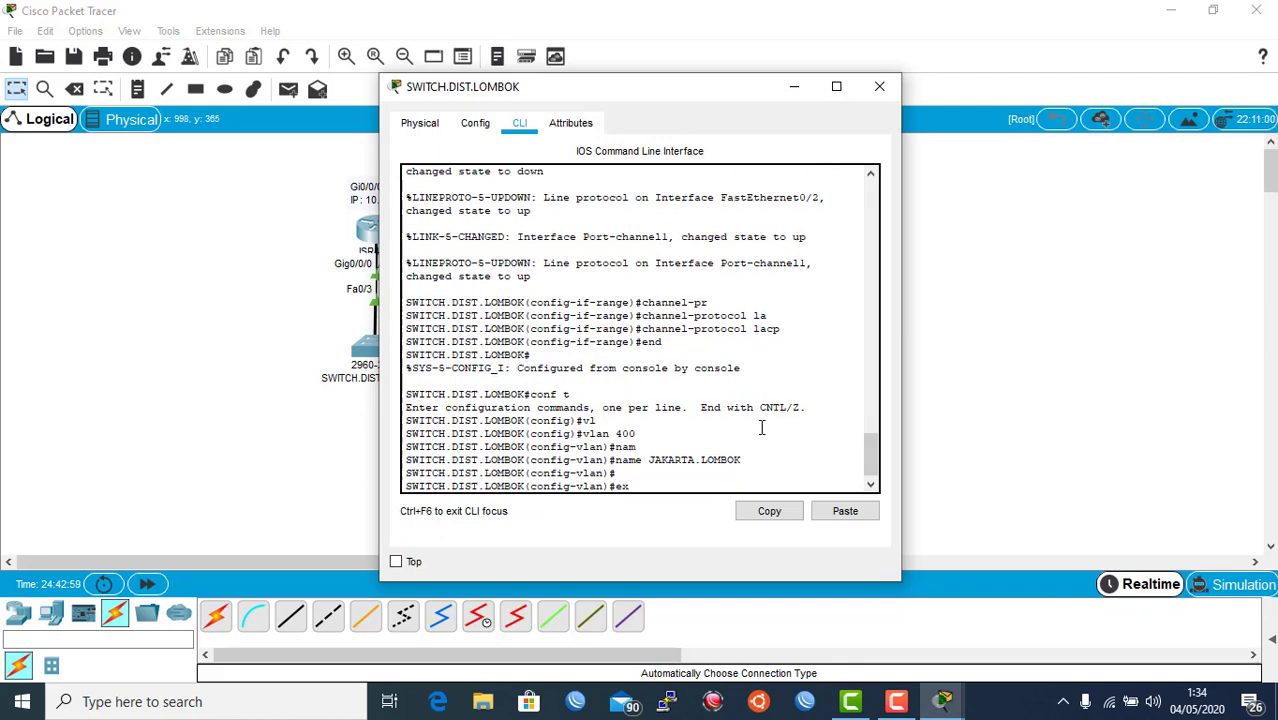
pyautogui.press('Tab')
pyautogui.press('Return')
pyautogui.write('inte')
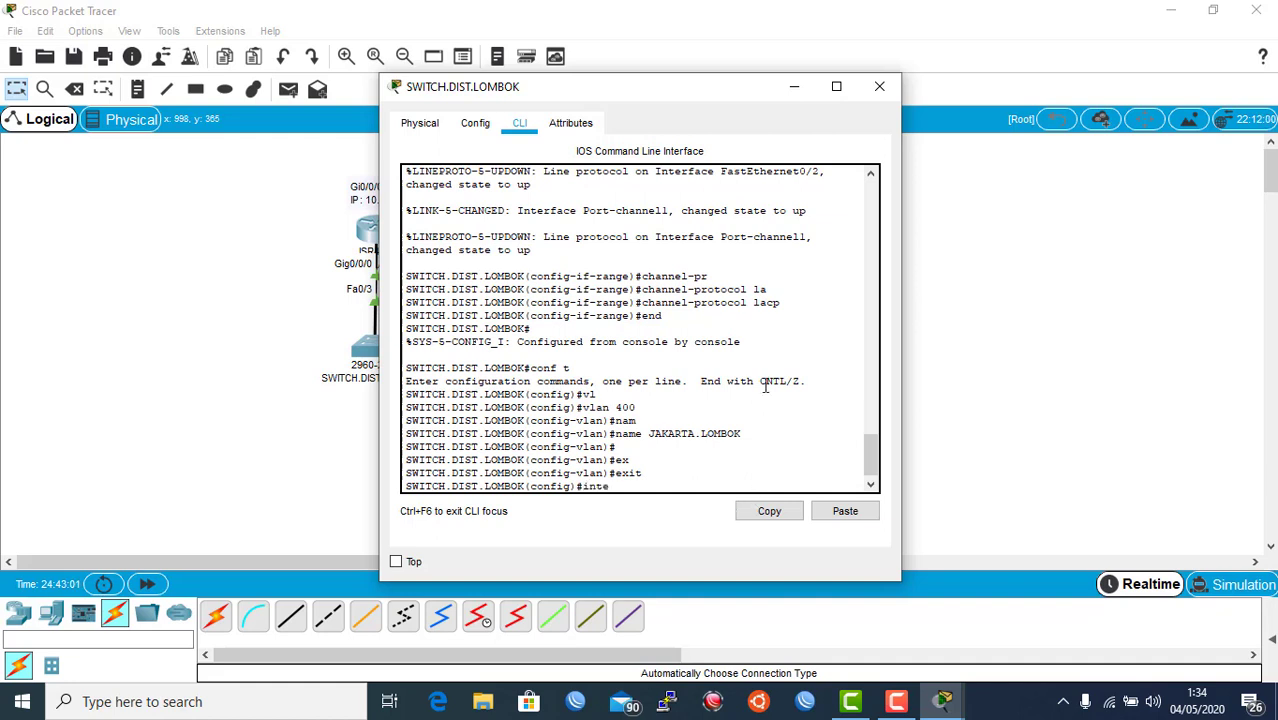
pyautogui.write('r')
pyautogui.press('Tab')
pyautogui.write('po')
pyautogui.press('Tab')
pyautogui.write('1')
pyautogui.press('Return')
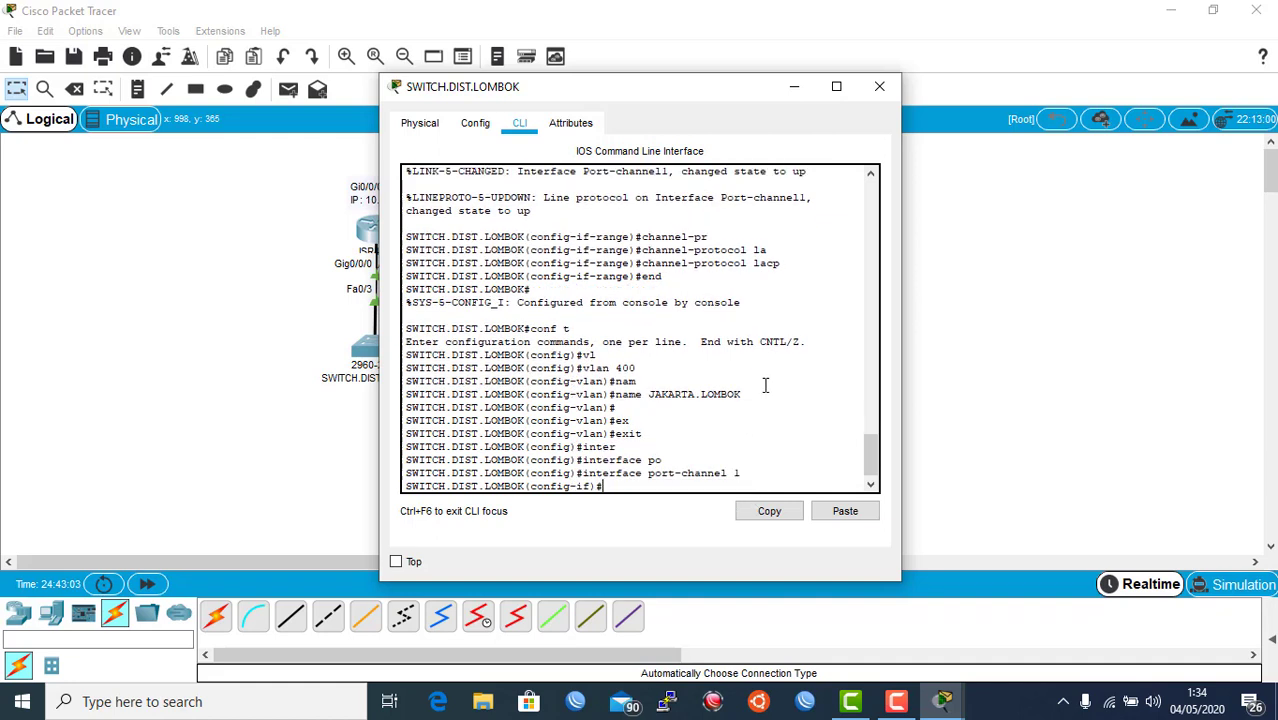
# Set port-channel 1 on the Lombok switch to switchport mode trunk
pyautogui.write('sw')
pyautogui.press('Tab')
pyautogui.write('mo')
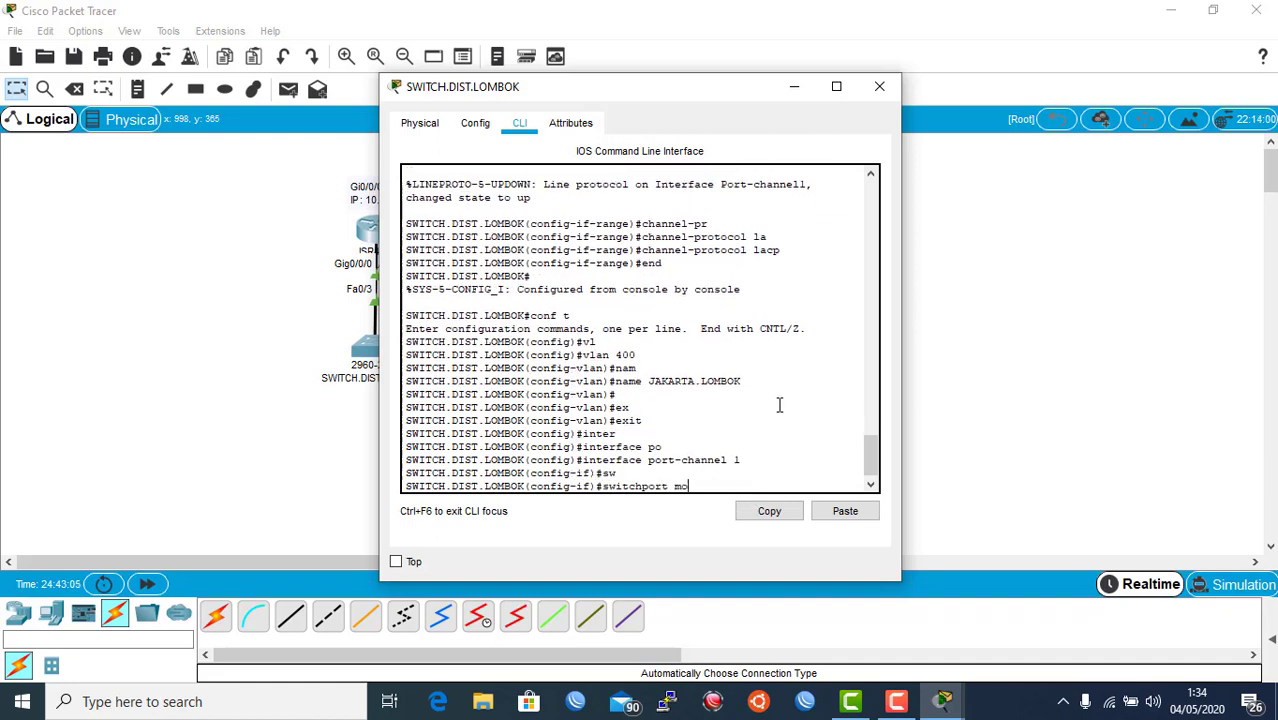
pyautogui.press('Tab')
pyautogui.write('tr')
pyautogui.press('Tab')
pyautogui.press('Return')
# Allow VLAN 400 on the port-channel 1 trunk of the Lombok switch and end the configuration
pyautogui.write('sw')
pyautogui.press('Tab')
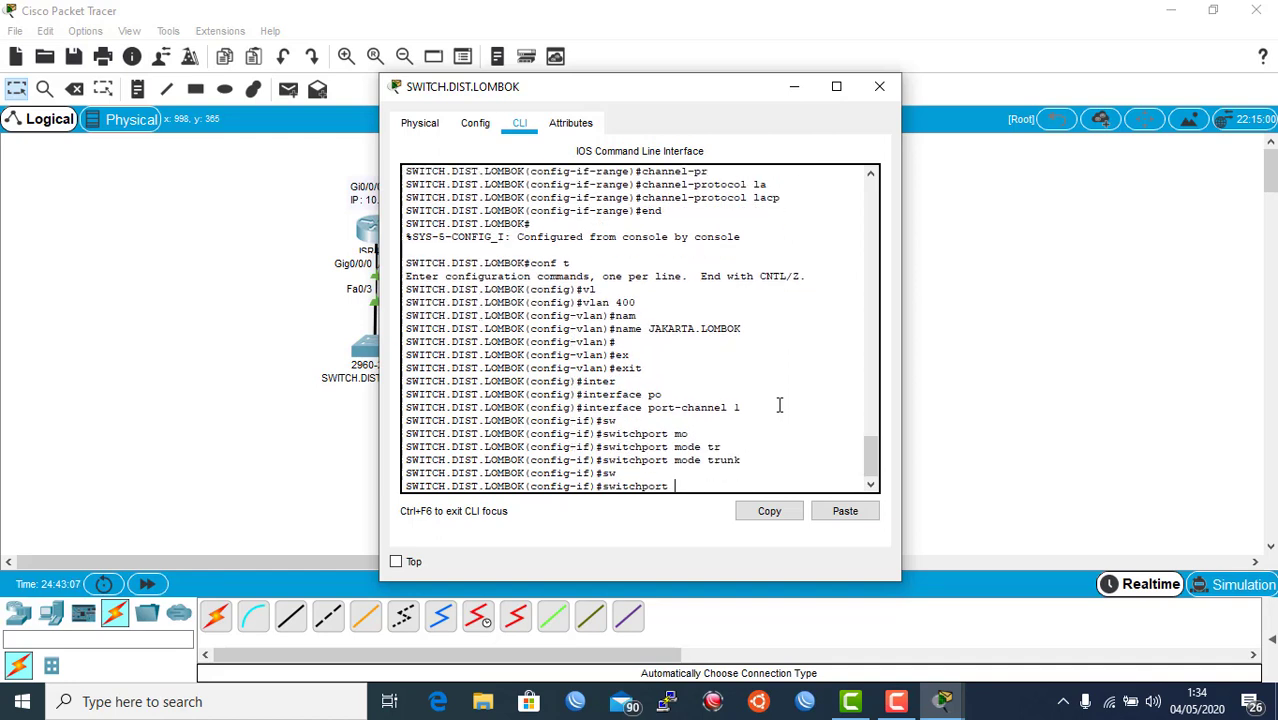
pyautogui.write('tr')
pyautogui.press('Tab')
pyautogui.write('all')
pyautogui.press('Tab')
pyautogui.write('vl')
pyautogui.press('Tab')
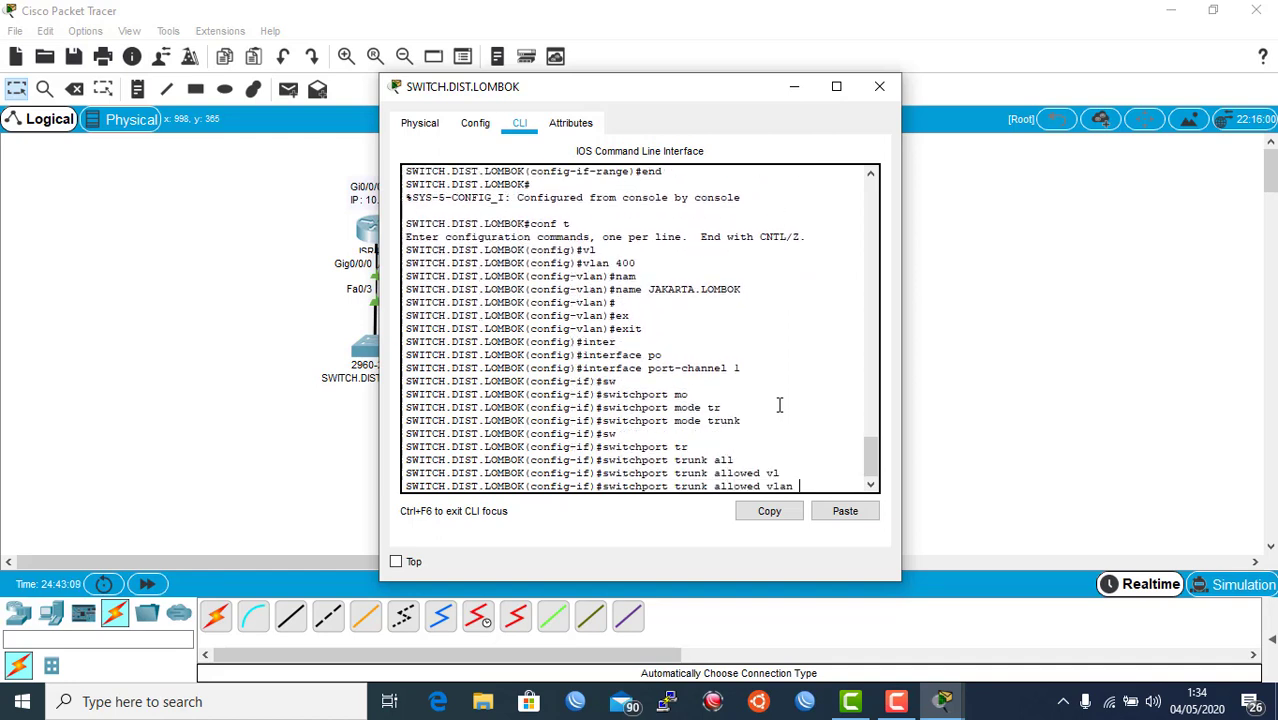
pyautogui.write('400')
pyautogui.press('Return')
pyautogui.write('end')
pyautogui.press('Return')
# Display the Lombok switch's MAC address table three times to check the learned entries
pyautogui.write('sh')
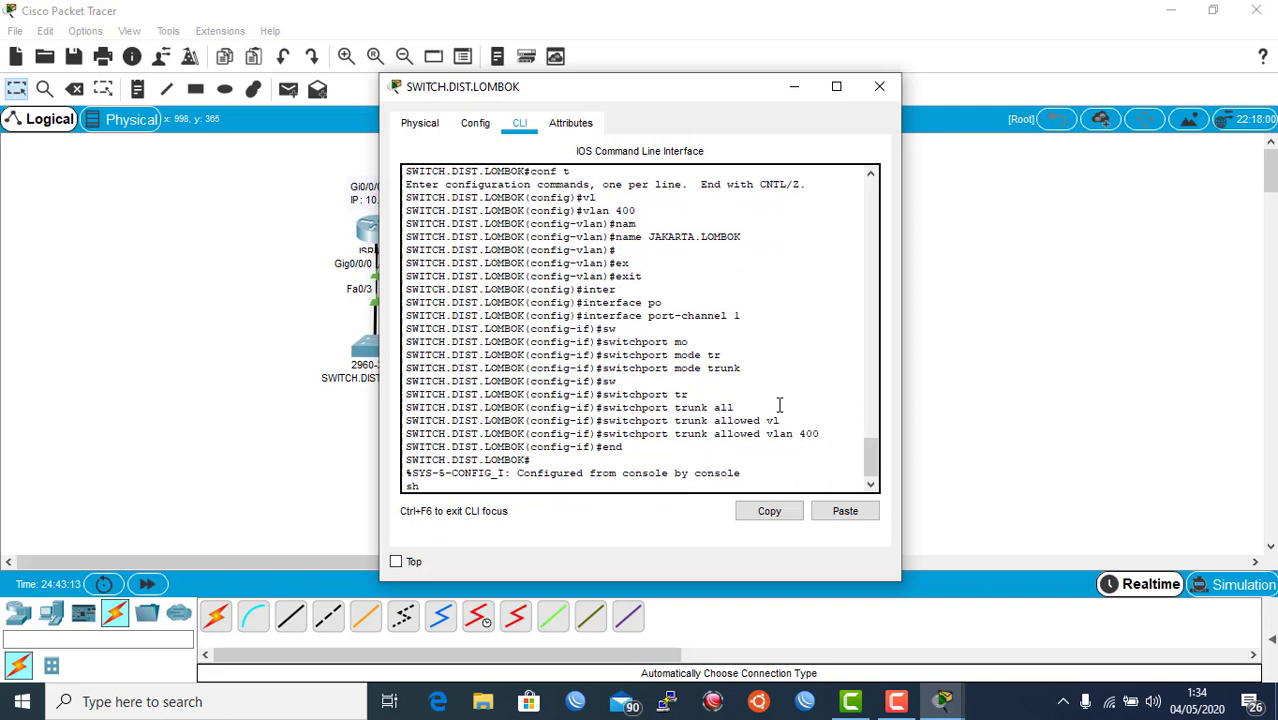
pyautogui.press('Tab')
pyautogui.write('mac-ad')
pyautogui.press('Tab')
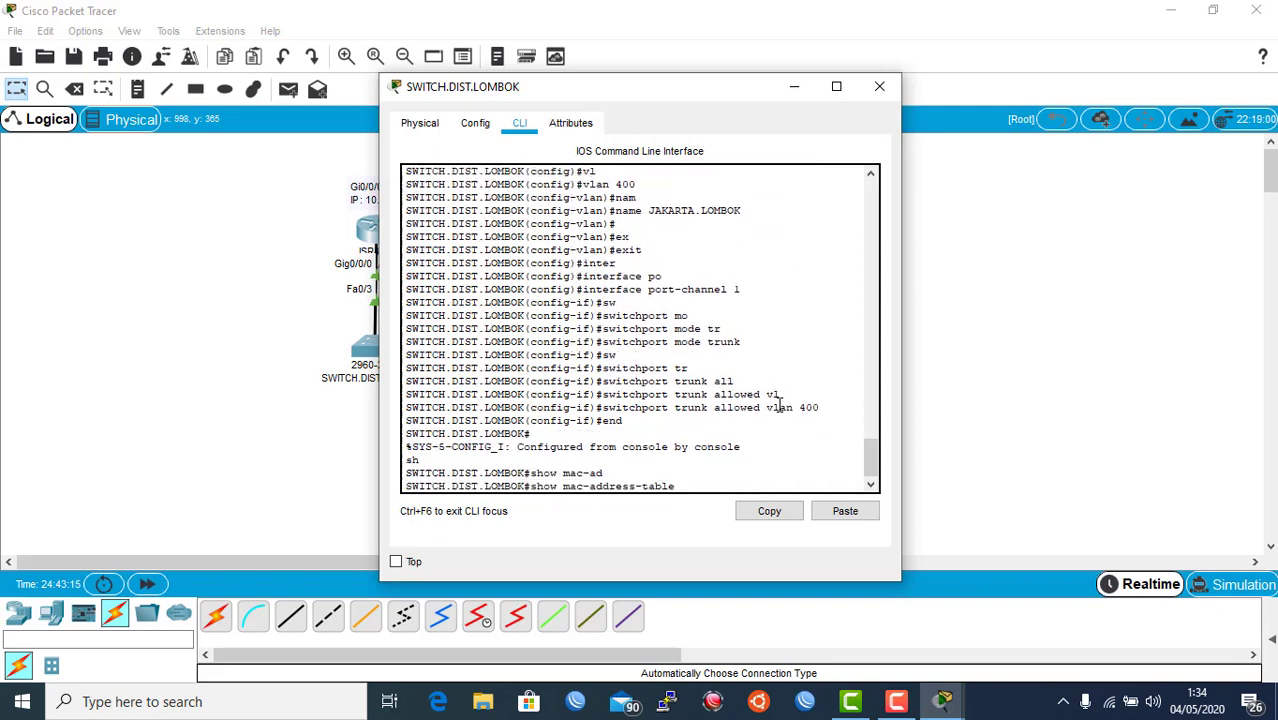
pyautogui.press('Return')
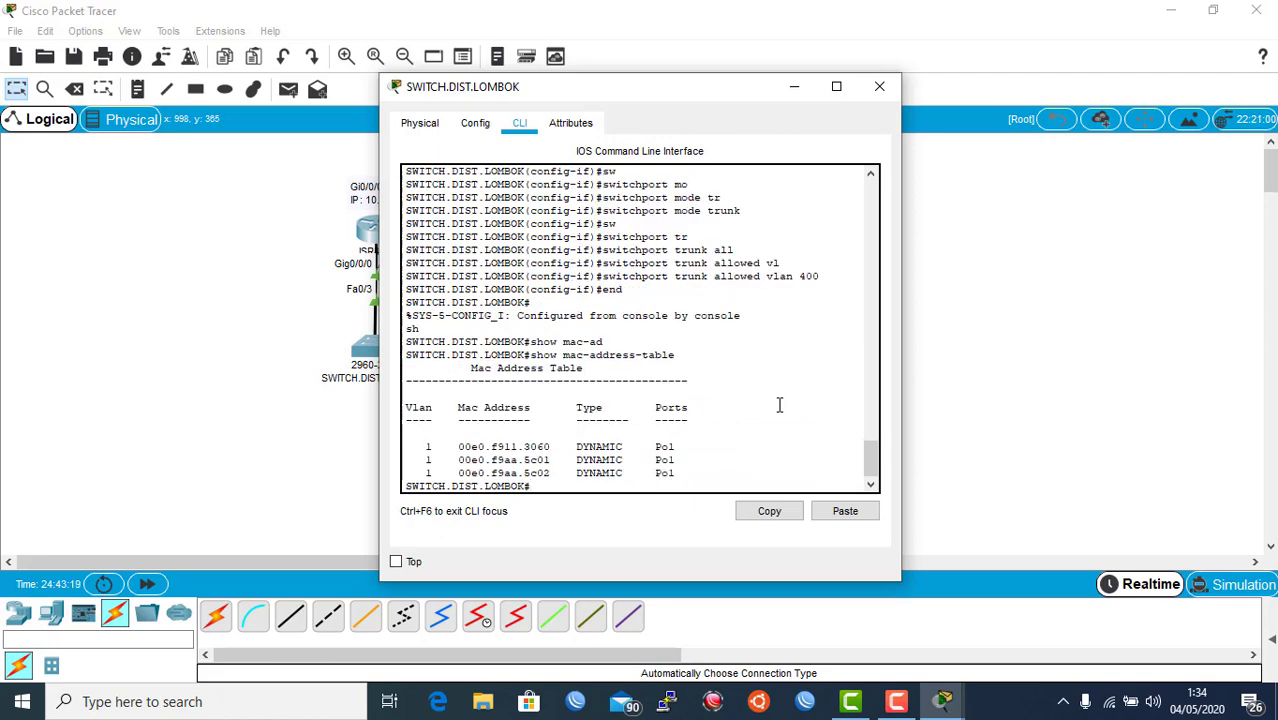
pyautogui.press('Up')
pyautogui.press('Return')
pyautogui.press('Up')
pyautogui.press('Return')
# Display the Lombok switch's running configuration and page through to the FastEthernet interface entries
pyautogui.write('s')
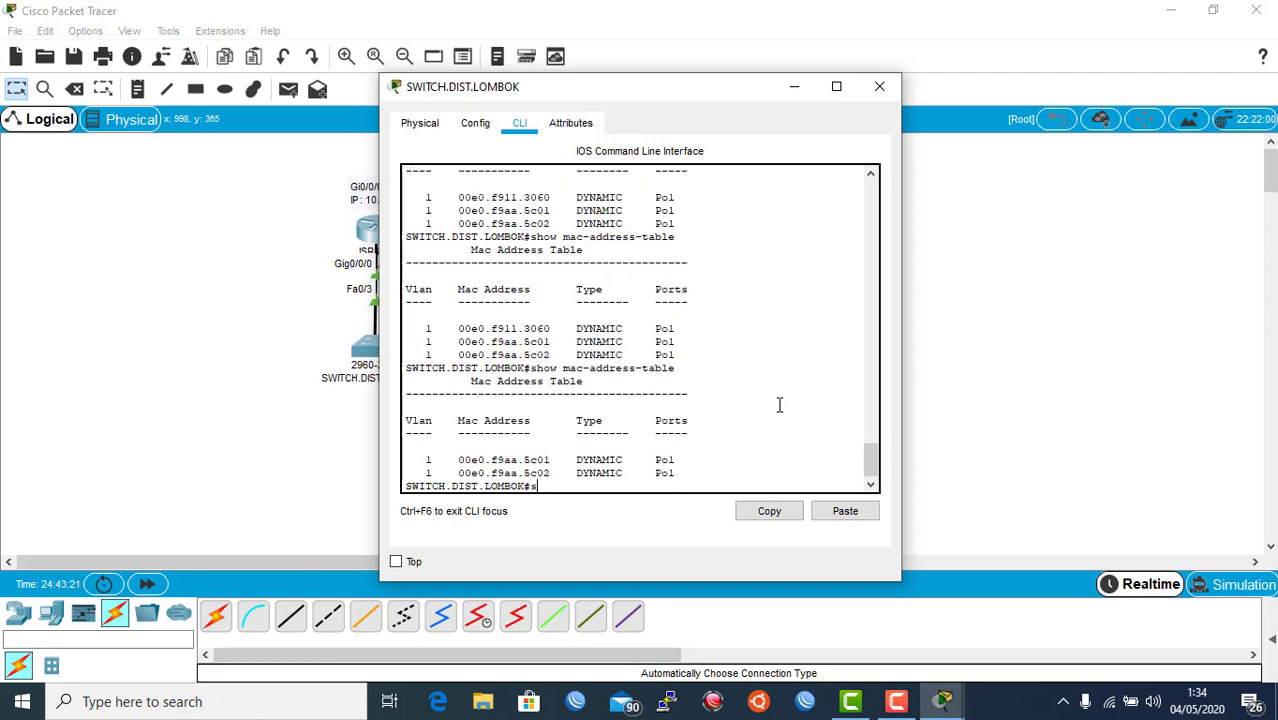
pyautogui.write('how run')
pyautogui.press('Tab')
pyautogui.press('Return')
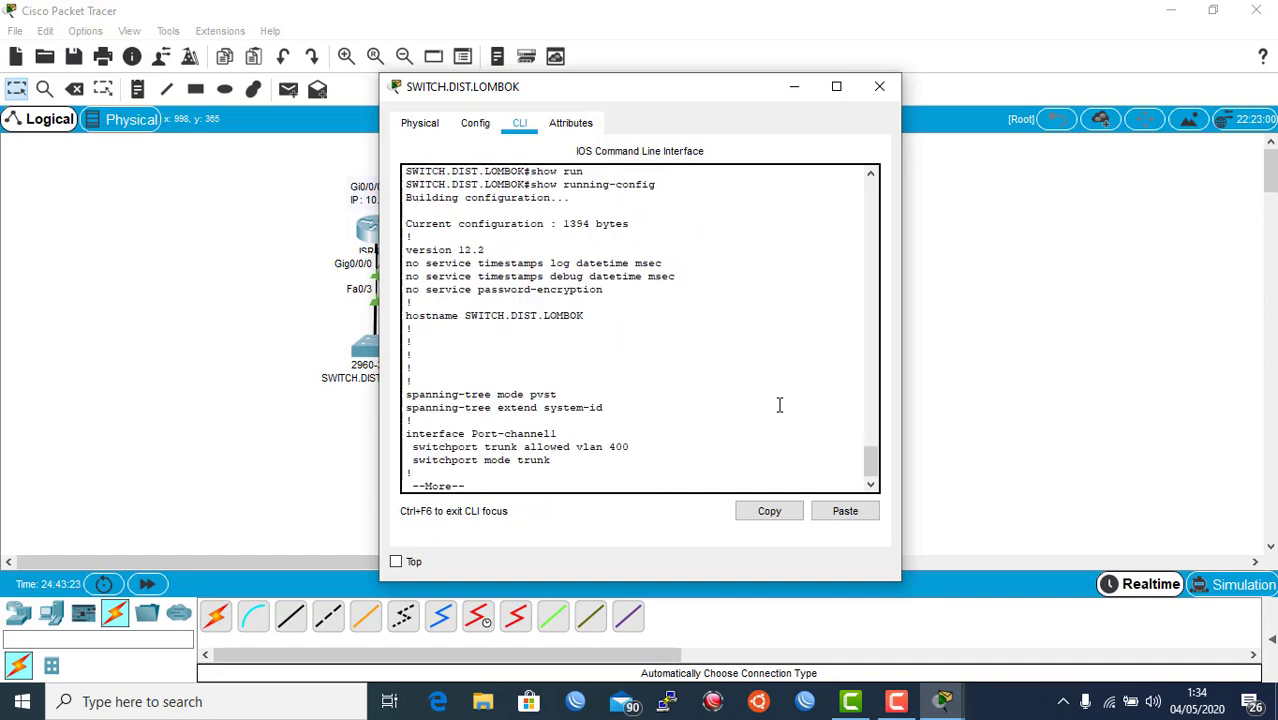
pyautogui.press('space')
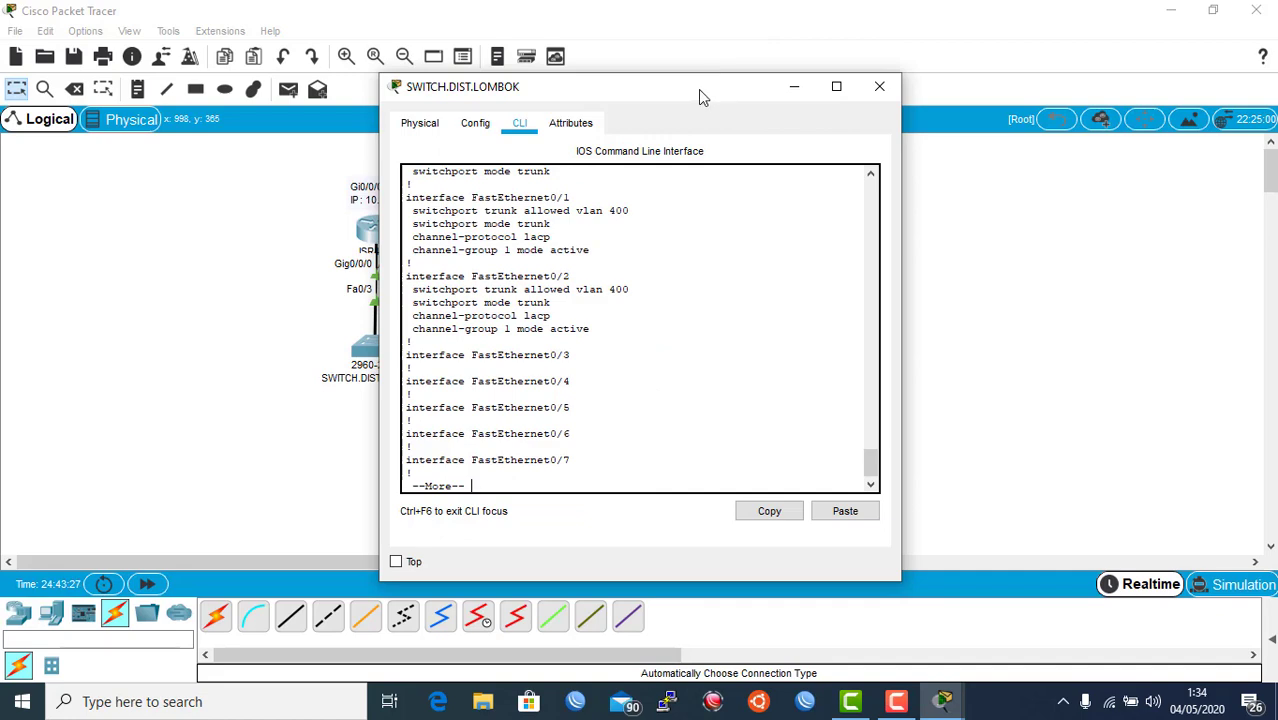
pyautogui.moveTo(700, 90); pyautogui.dragTo(592, 86)
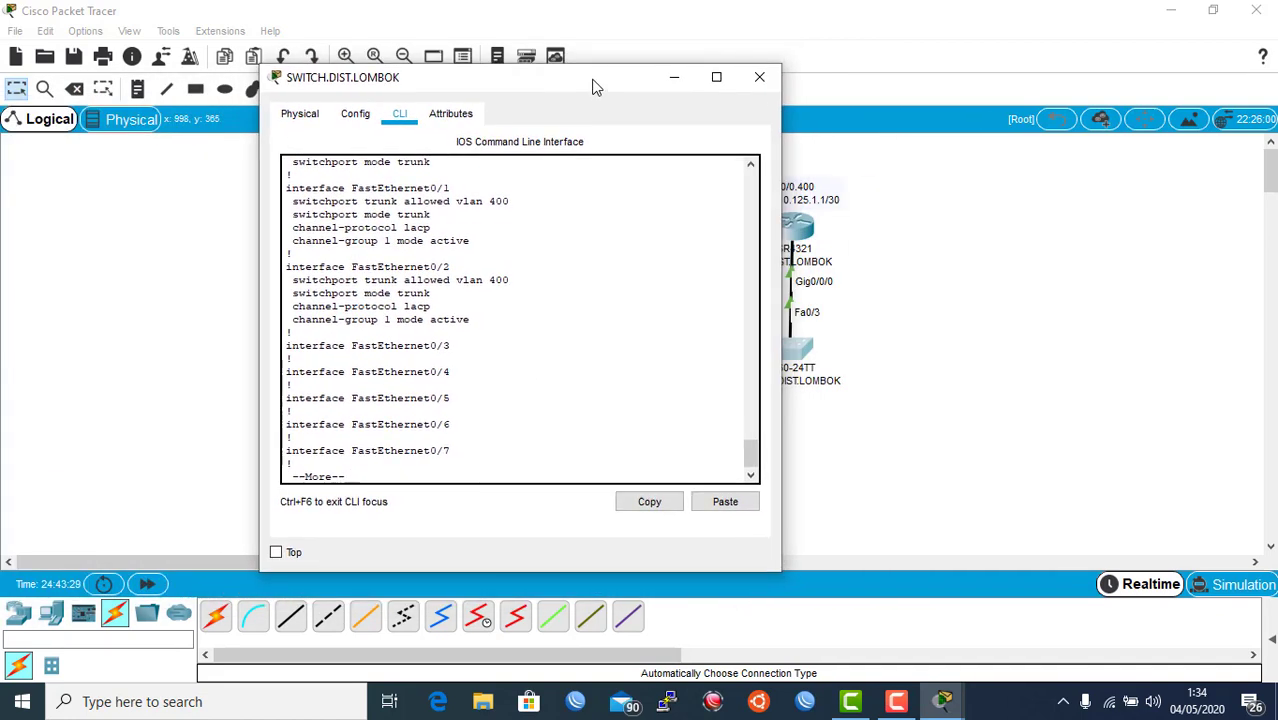
# Quit the configuration listing, enter configuration mode on the Lombok switch and open interface fastEthernet 0/3
pyautogui.write('qconf')
pyautogui.press('Tab')
pyautogui.press('Return')
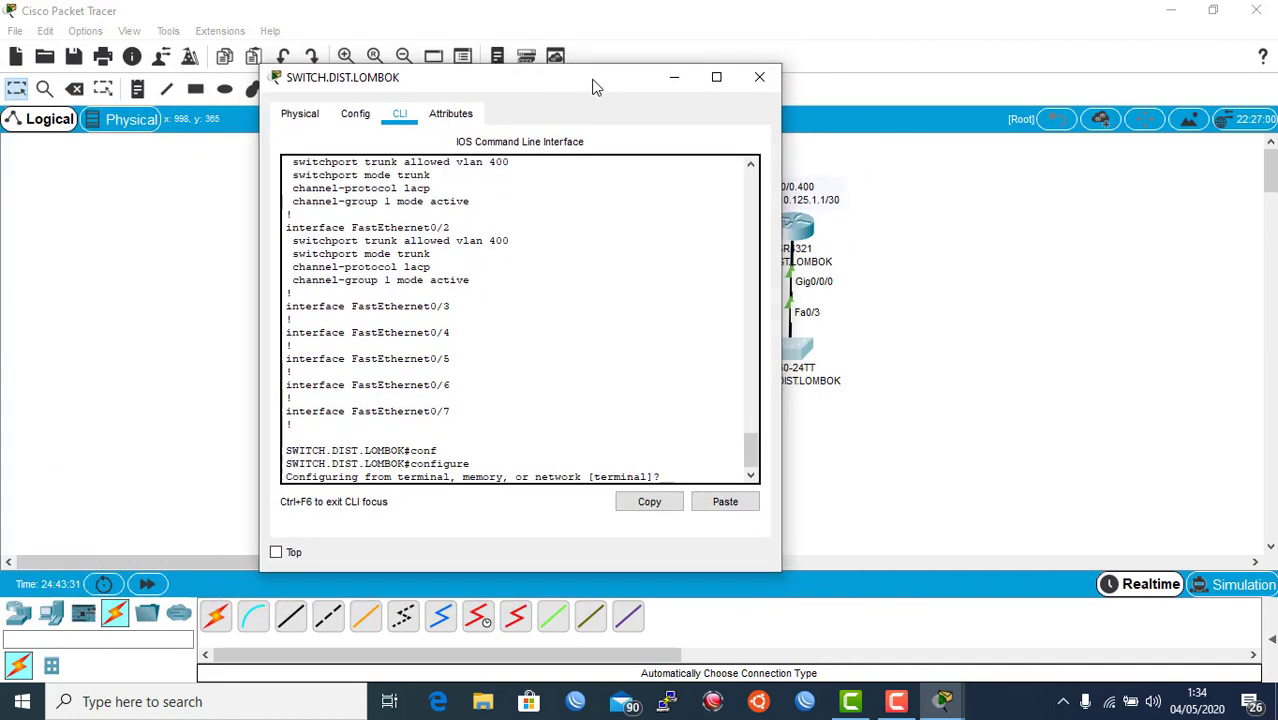
pyautogui.press('Return')
pyautogui.write('inter')
pyautogui.press('Tab')
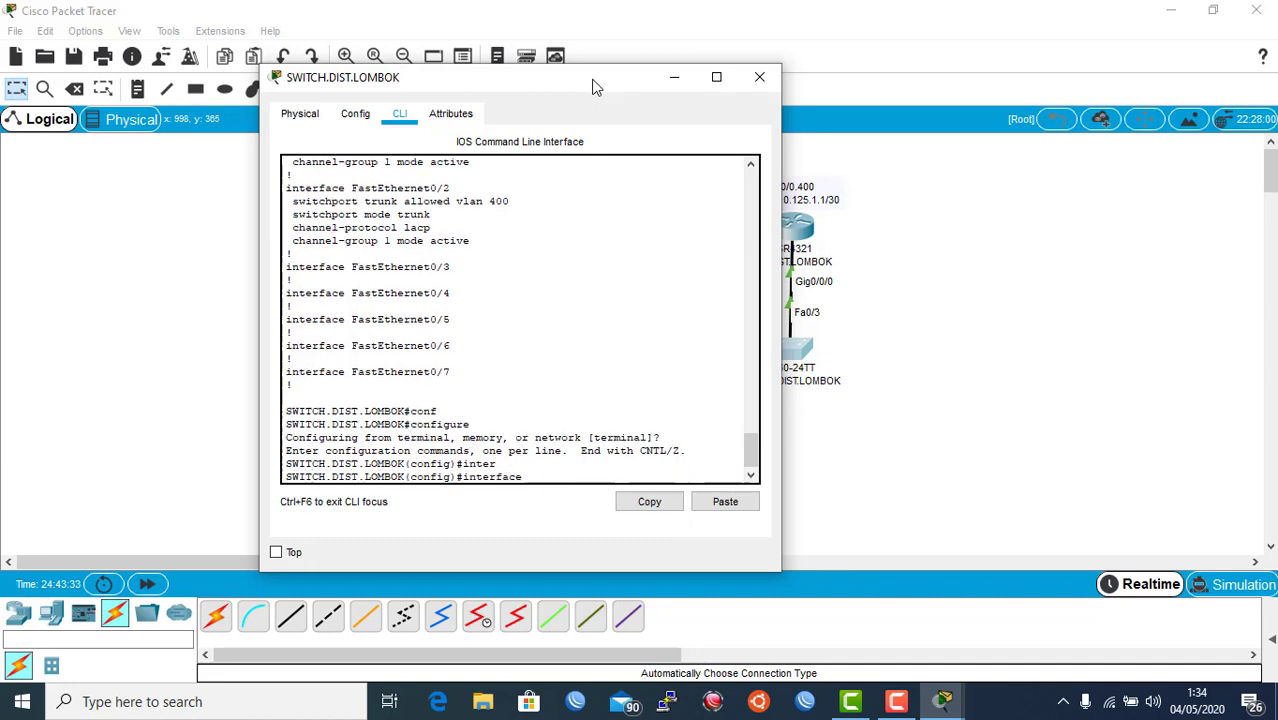
pyautogui.write('fa')
pyautogui.press('Tab')
pyautogui.write('0/3')
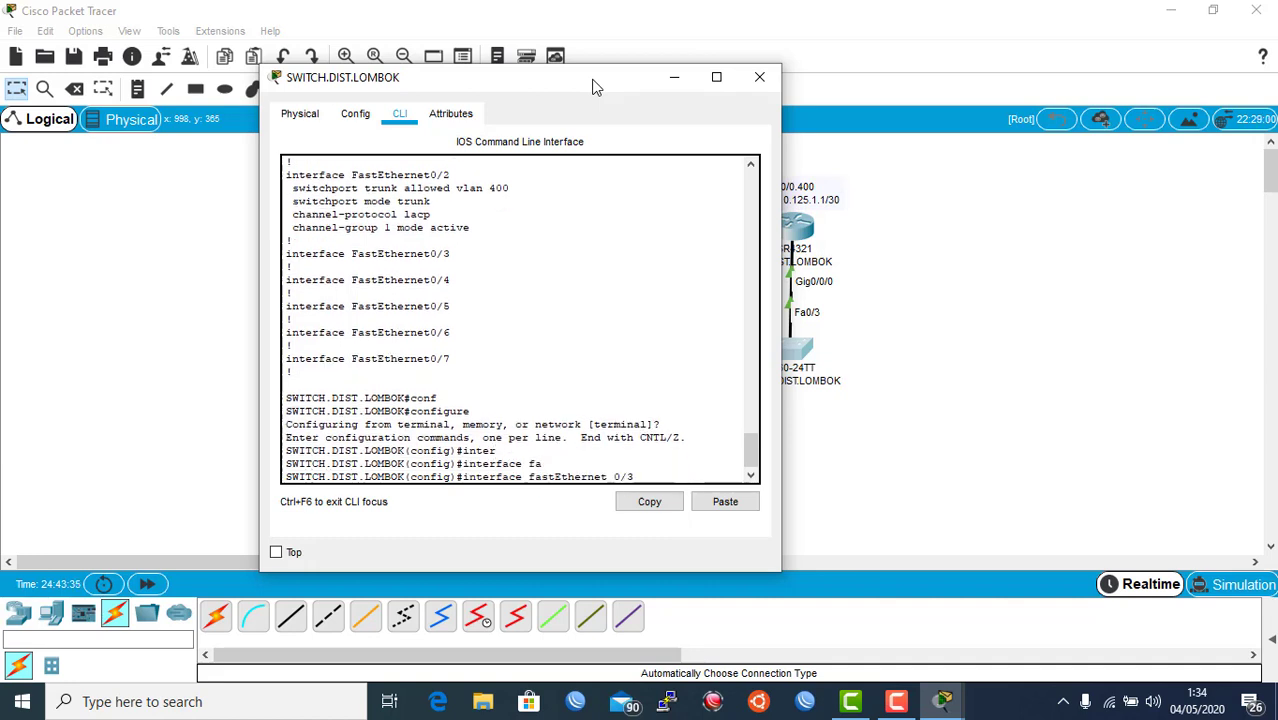
pyautogui.press('Return')
# Set fastEthernet 0/3 on the Lombok switch to switchport mode trunk
pyautogui.write('sw')
pyautogui.press('Tab')
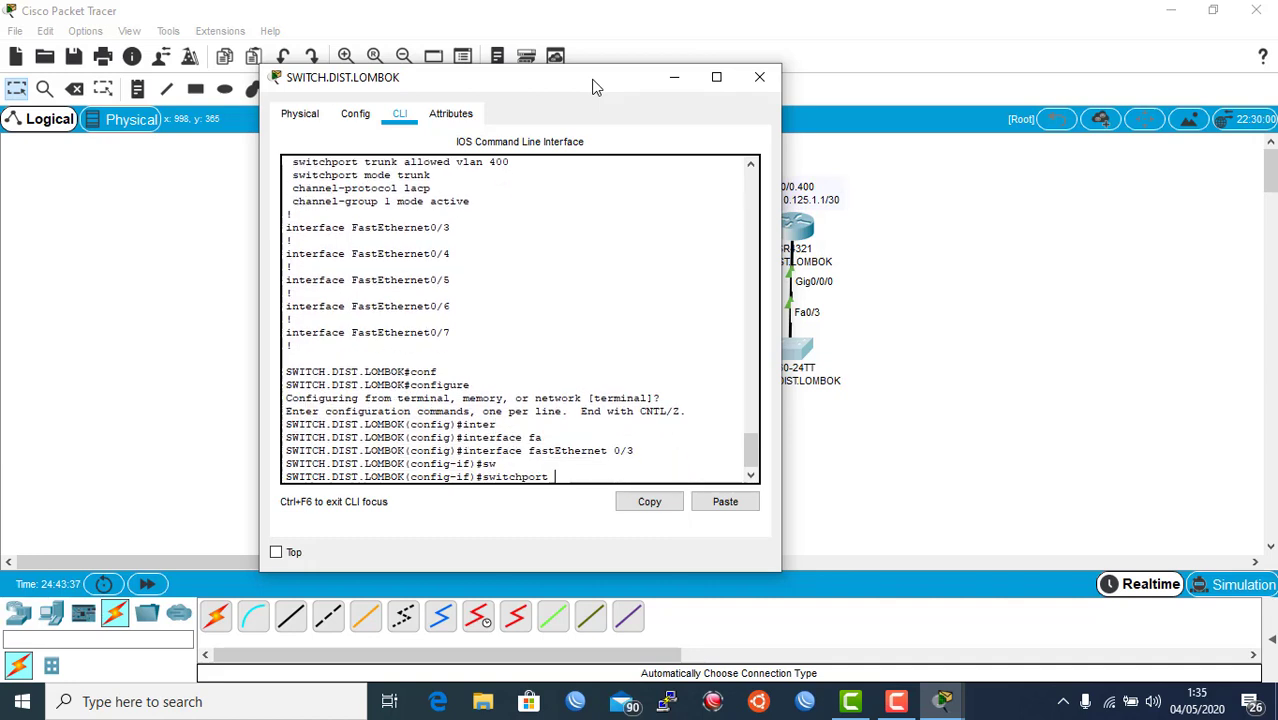
pyautogui.write('m')
pyautogui.press('Tab')
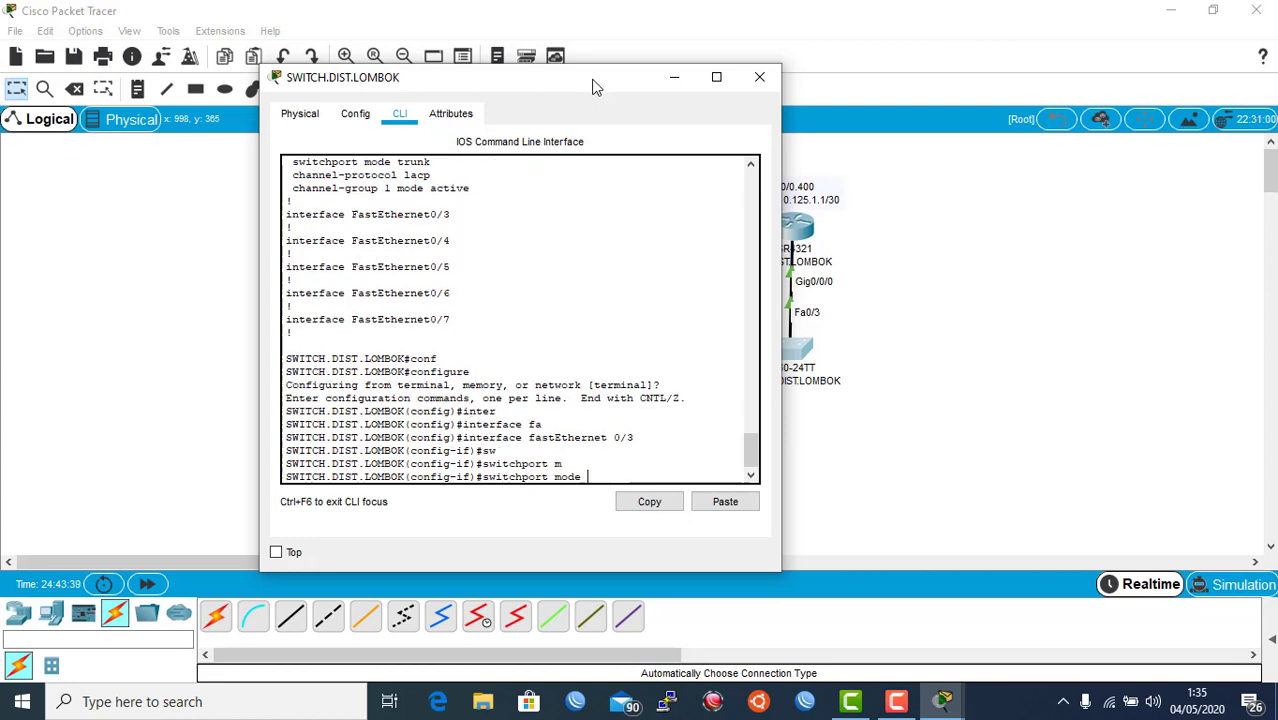
pyautogui.write('tr')
pyautogui.press('Tab')
pyautogui.press('Return')
pyautogui.press('Return')
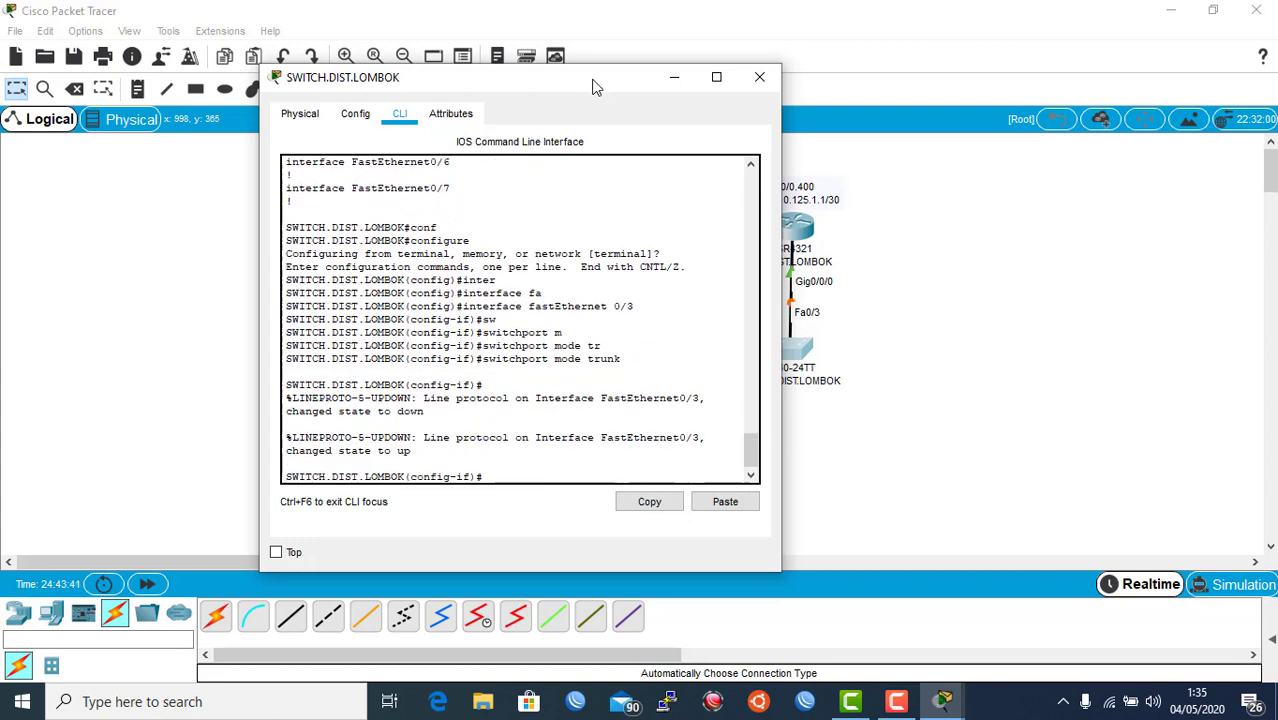
# Allow VLAN 400 on the fastEthernet 0/3 trunk of the Lombok switch and end the configuration
pyautogui.press('Up')
pyautogui.press('BackSpace')
pyautogui.press('BackSpace')
pyautogui.press('BackSpace')
pyautogui.press('BackSpace')
pyautogui.press('BackSpace')
pyautogui.press('BackSpace')
pyautogui.press('BackSpace')
pyautogui.press('BackSpace')
pyautogui.press('BackSpace')
pyautogui.press('BackSpace')
pyautogui.write('tr')
pyautogui.press('Tab')
pyautogui.write('all')
pyautogui.press('Tab')
pyautogui.write('vl')
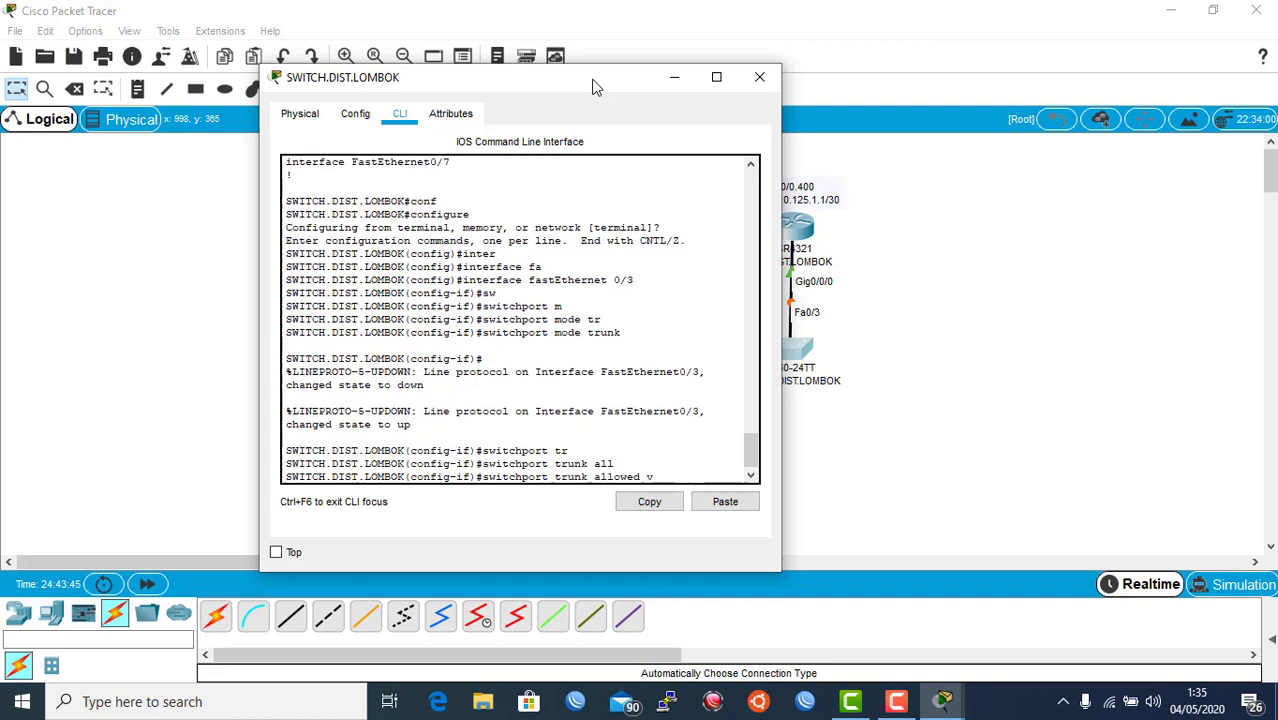
pyautogui.press('Tab')
pyautogui.write('400')
pyautogui.press('Return')
pyautogui.write('end')
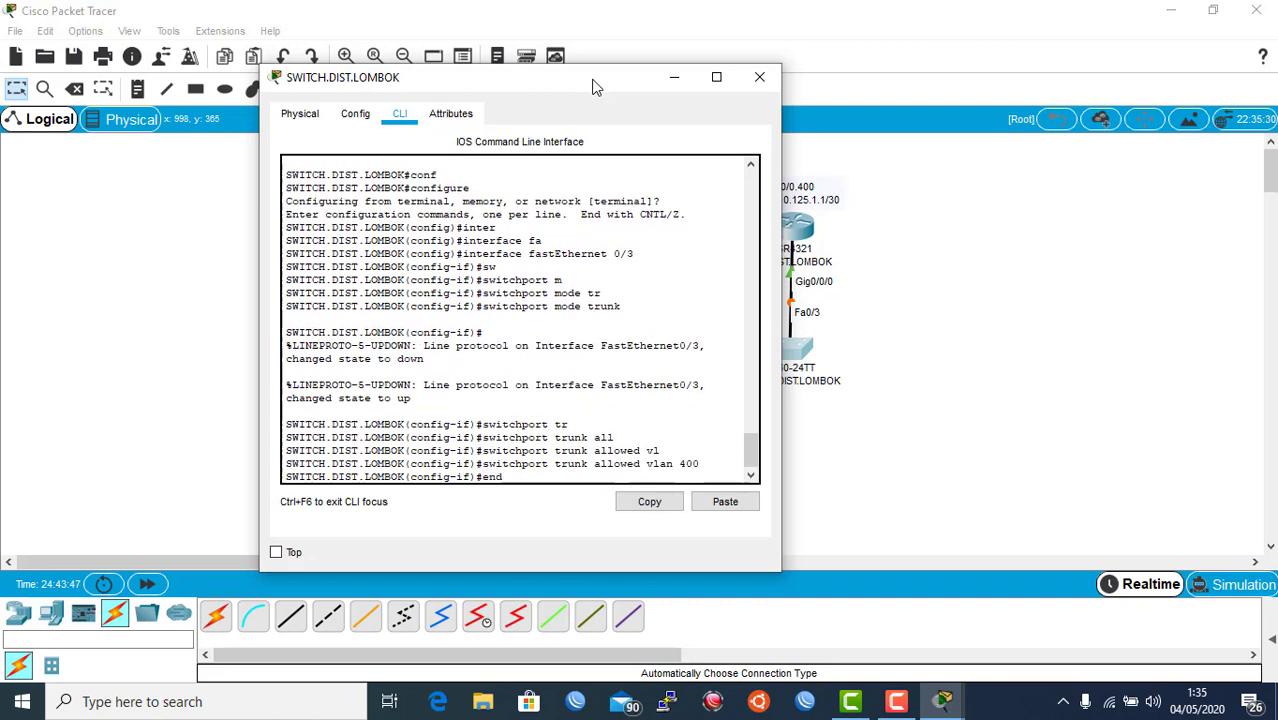
pyautogui.press('Return')
# Display the Lombok switch's MAC address table twice to check which VLANs and ports the entries use
pyautogui.write('sh')
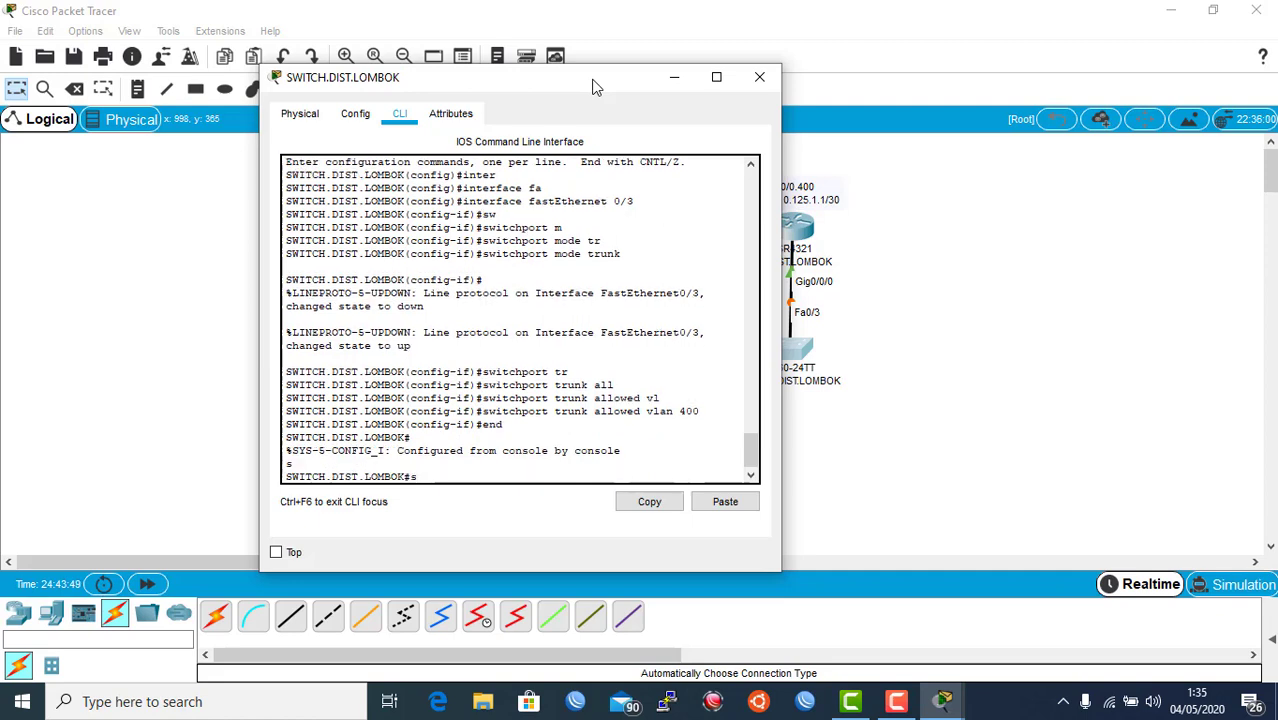
pyautogui.press('Tab')
pyautogui.write('mac-a')
pyautogui.write('d')
pyautogui.press('Tab')
pyautogui.press('Return')
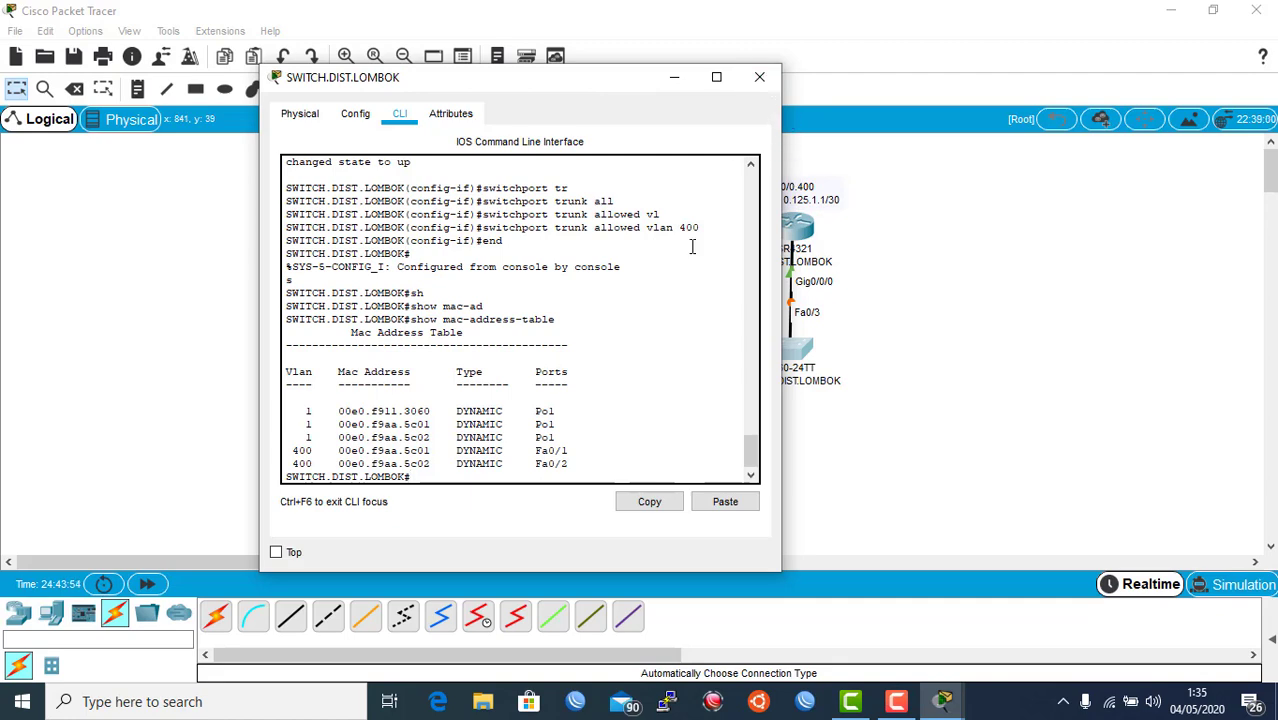
pyautogui.press('Up')
pyautogui.press('Return')
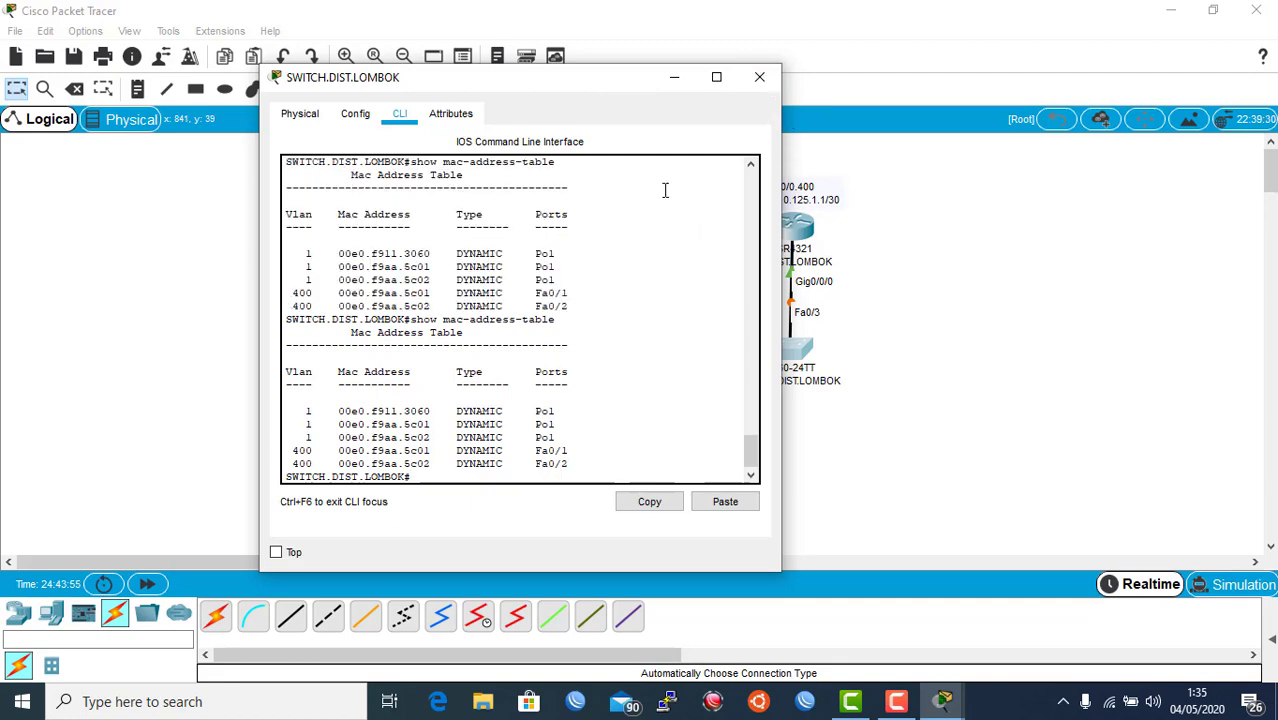
# Close the Lombok switch's window and bring up the command prompt of the Jakarta switch
pyautogui.click(758, 77)
pyautogui.click(376, 346)
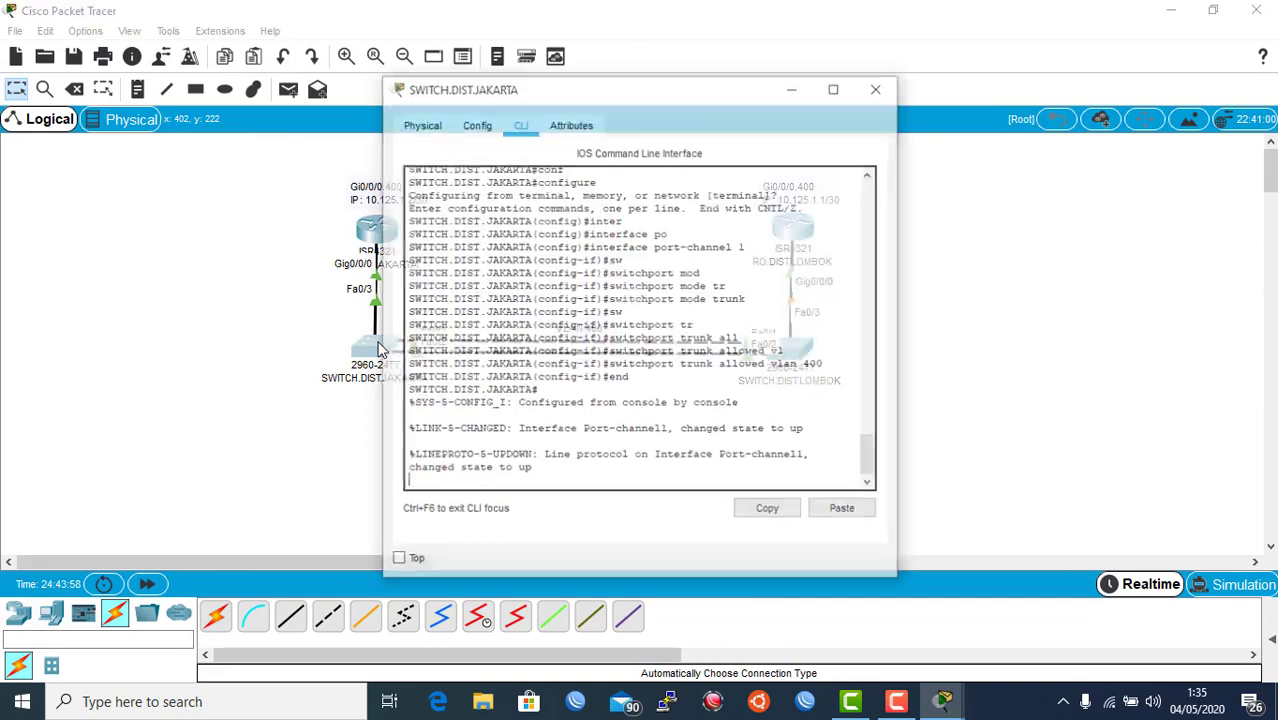
pyautogui.press('Return')
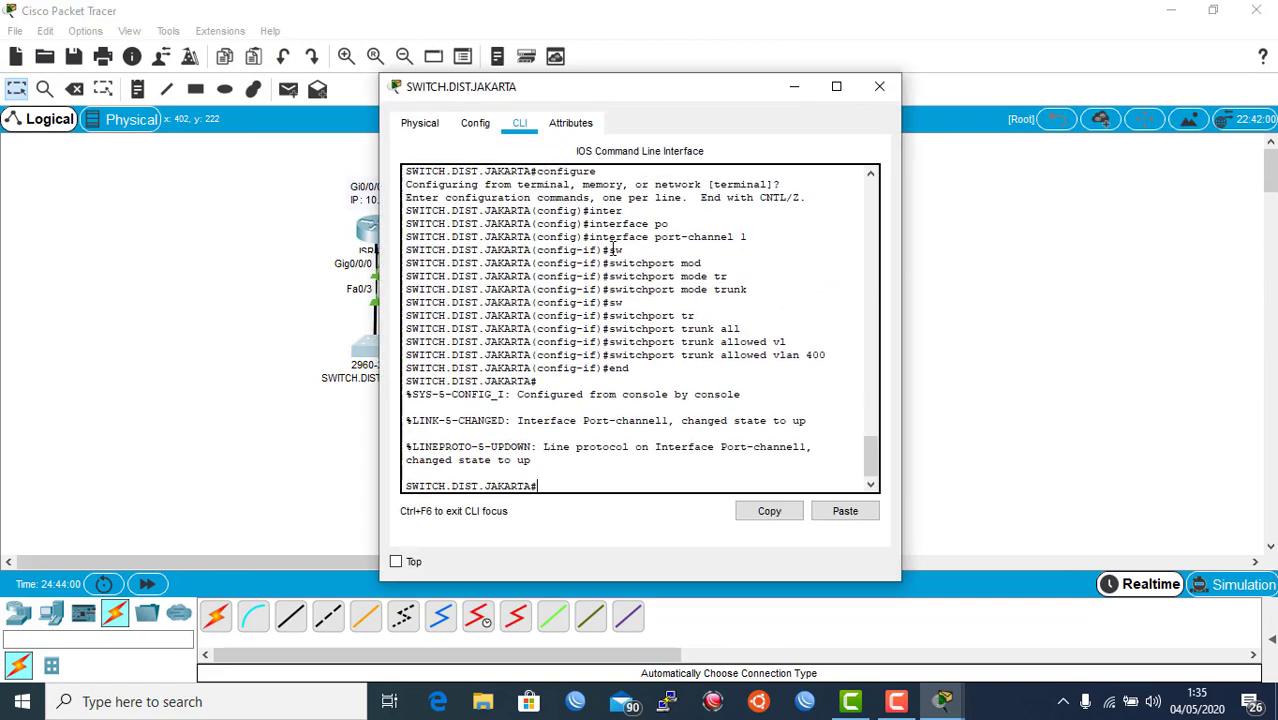
# Display the Jakarta switch's running configuration excluding lines with "interface", review the trunk settings, and quit the listing
pyautogui.write('sh')
pyautogui.press('Tab')
pyautogui.write('run')
pyautogui.press('Tab')
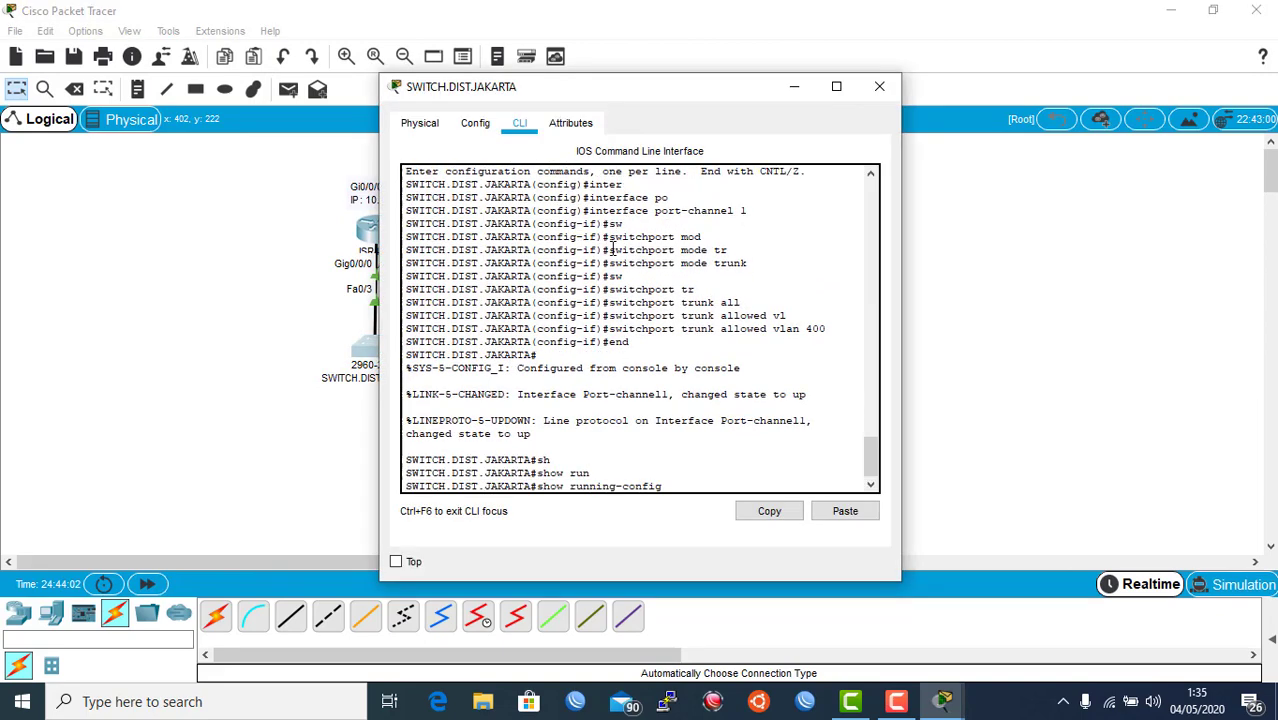
pyautogui.press('Tab')
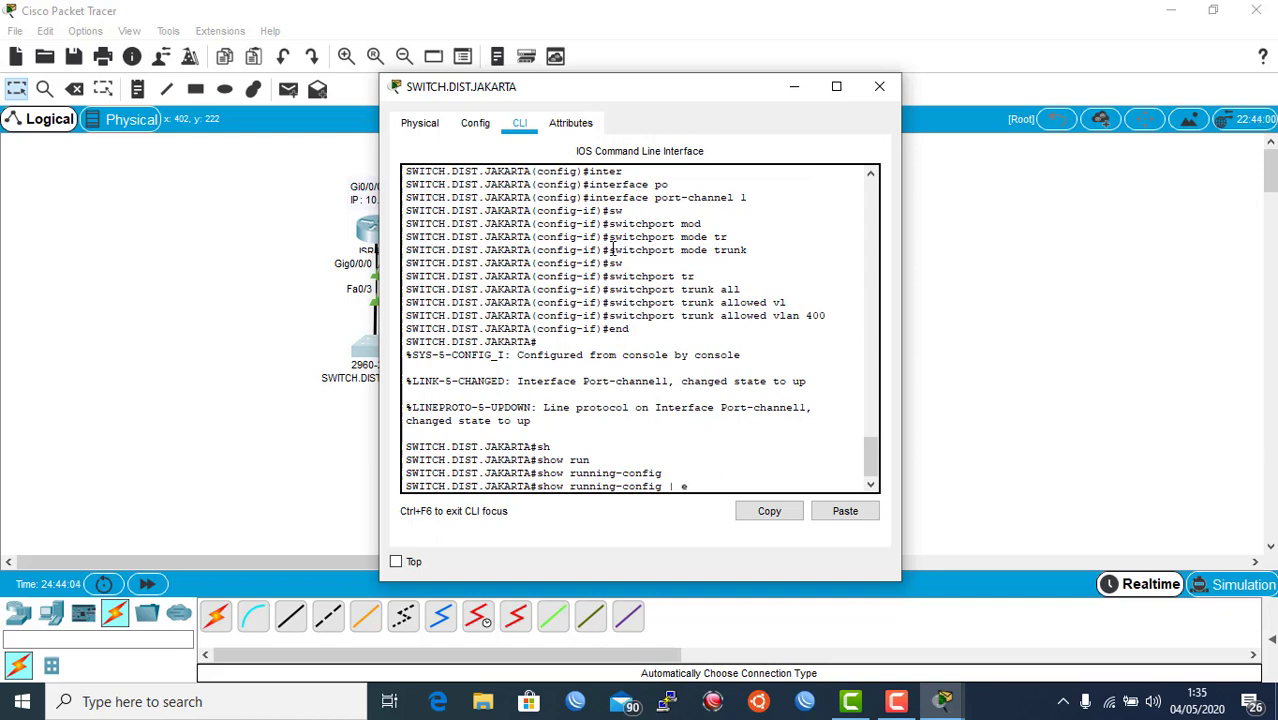
pyautogui.write('| e')
pyautogui.press('Tab')
pyautogui.write('interface')
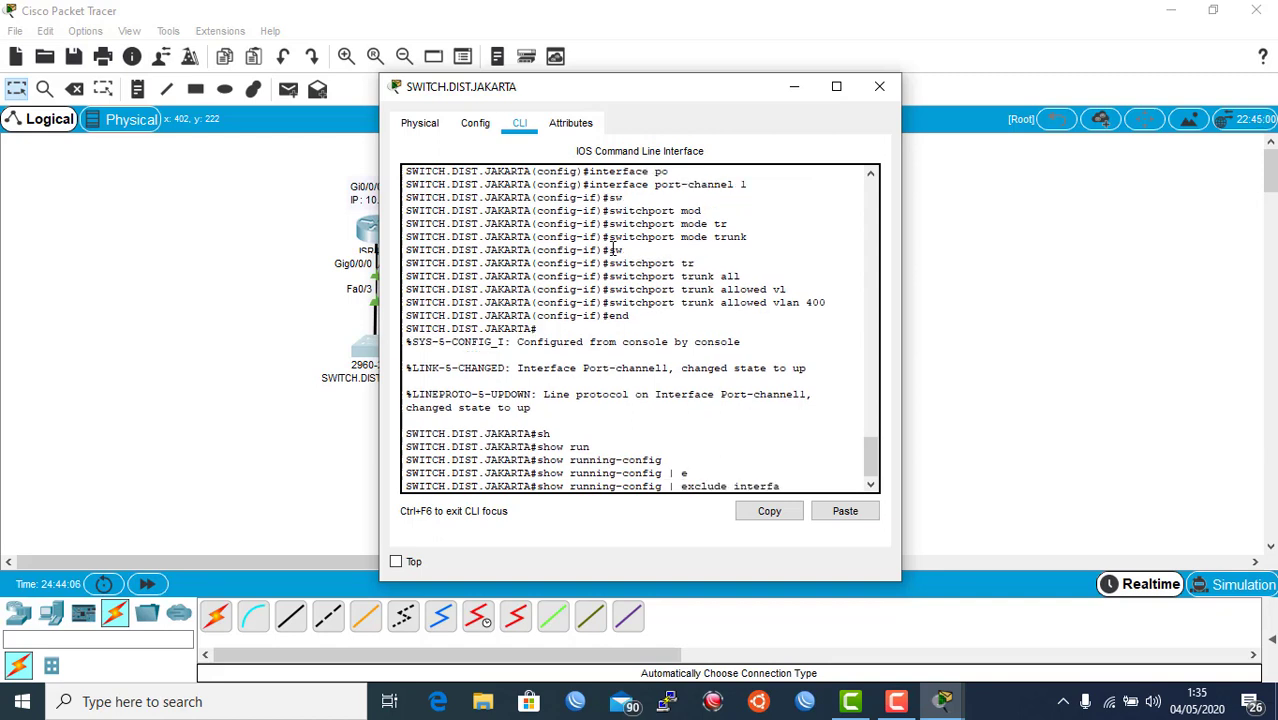
pyautogui.press('Return')
pyautogui.press('space')
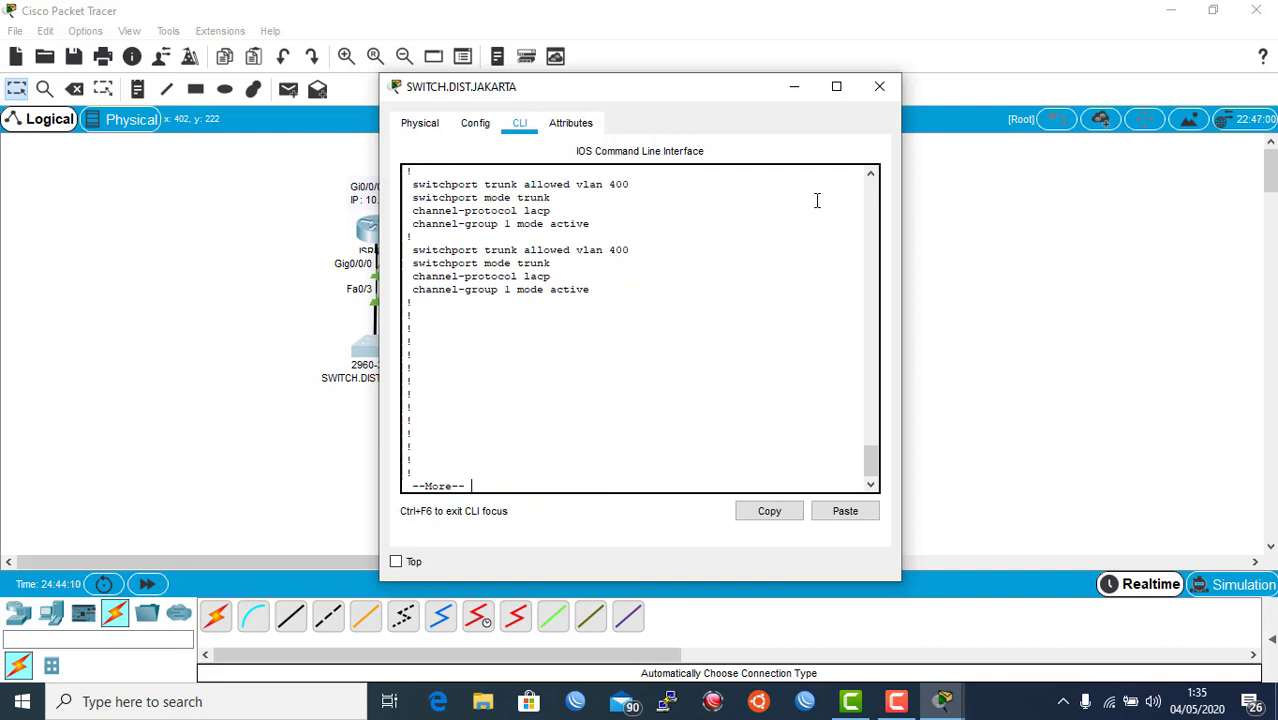
pyautogui.click(871, 175)
pyautogui.click(871, 175)
pyautogui.click(871, 175)
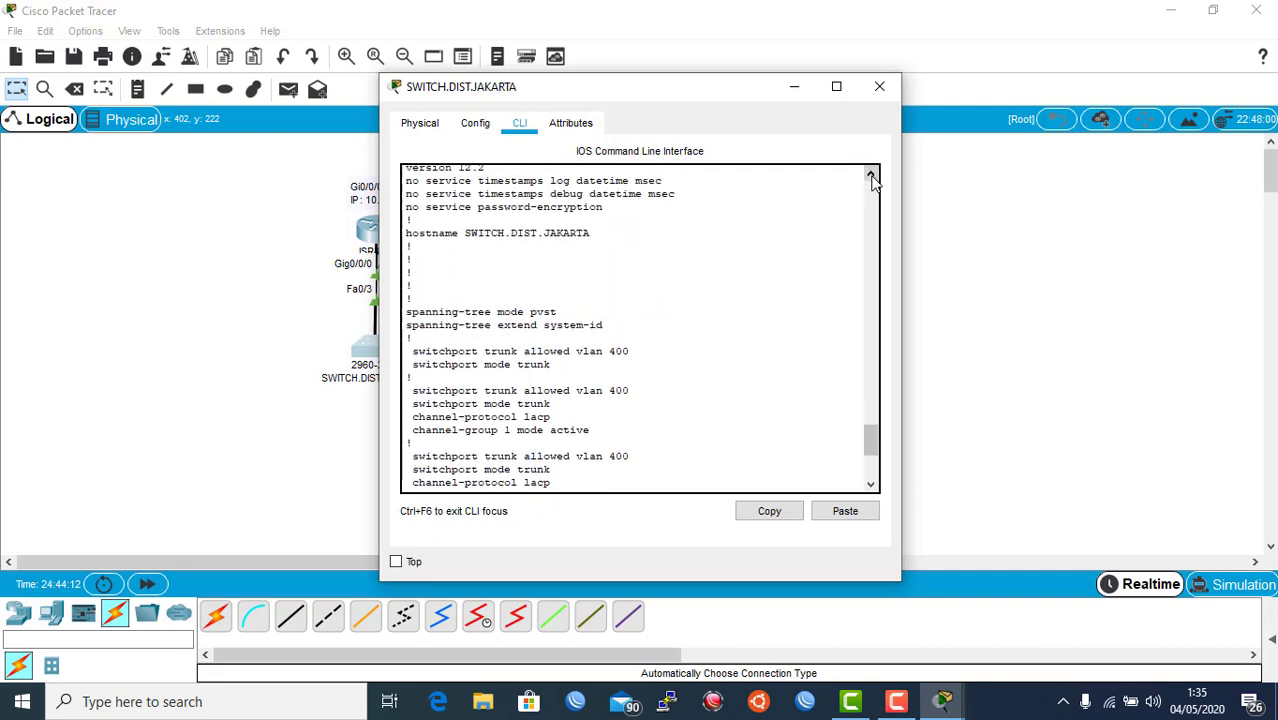
pyautogui.click(871, 175)
pyautogui.write('q')
# Enter configuration mode on the Jakarta switch and open interface fastEthernet 0/3
pyautogui.write('c')
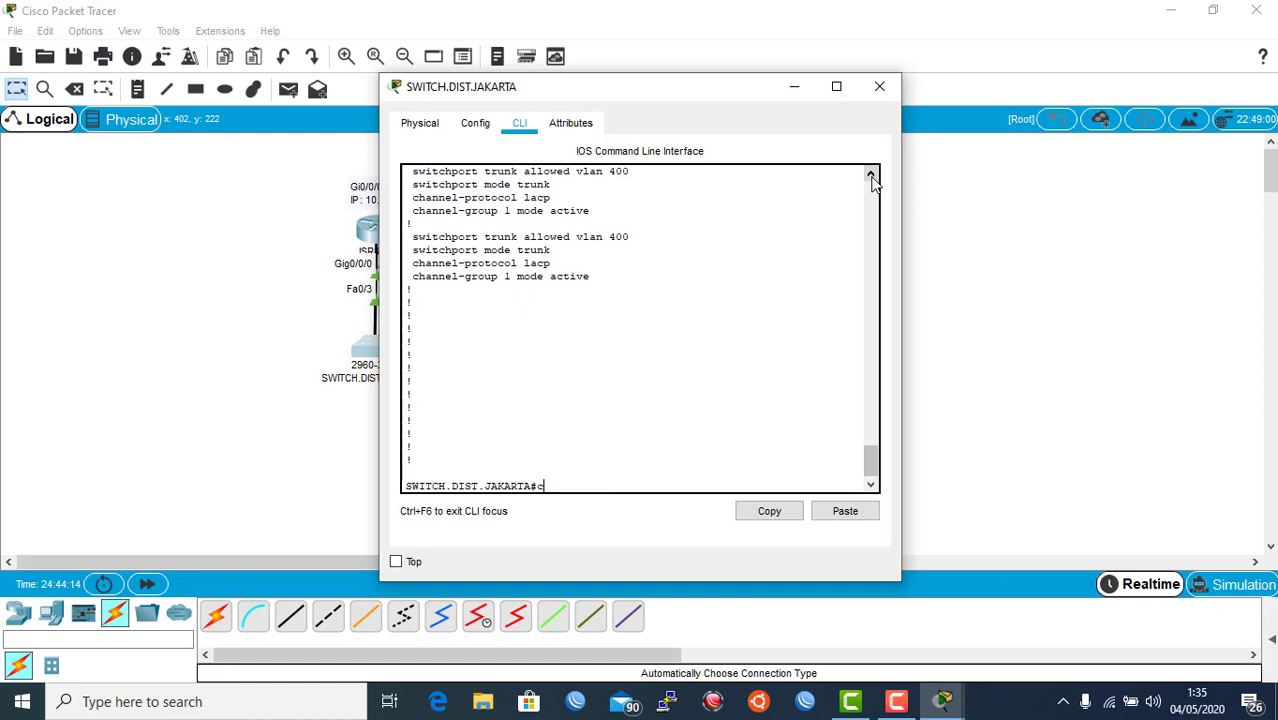
pyautogui.write('onf')
pyautogui.press('Tab')
pyautogui.press('Return')
pyautogui.press('Return')
pyautogui.write('inter')
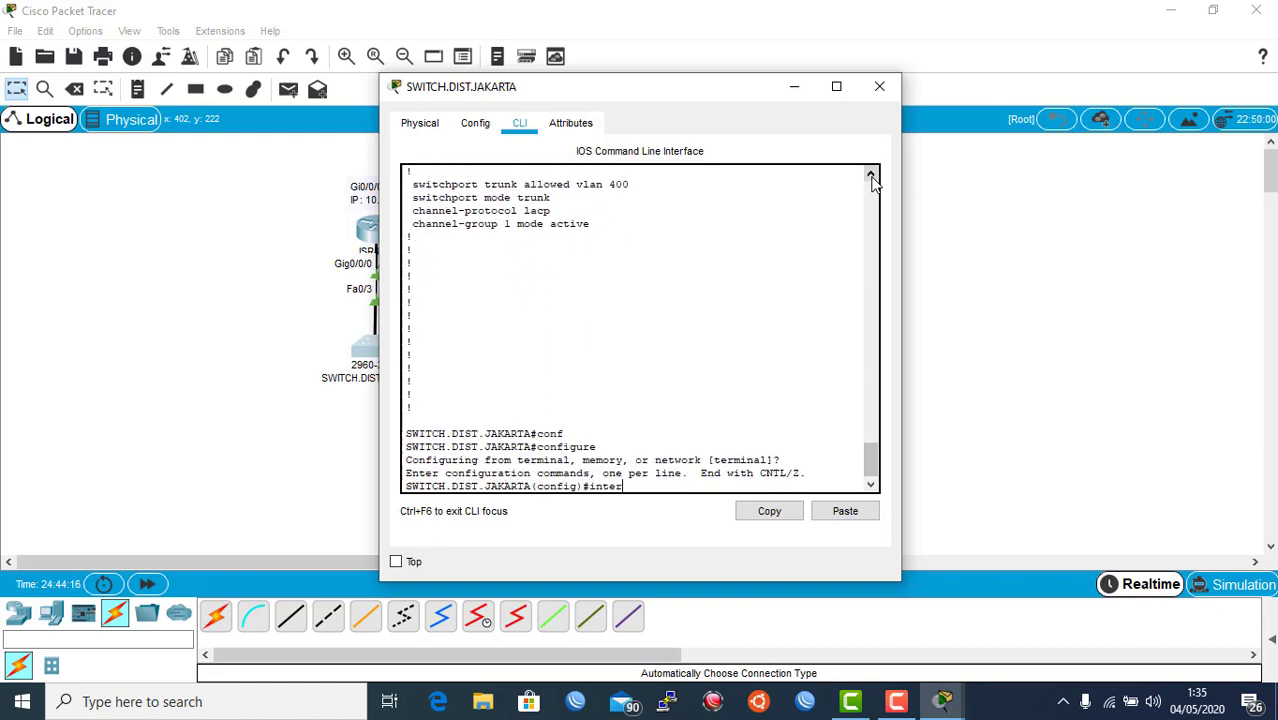
pyautogui.press('Tab')
pyautogui.write('fa')
pyautogui.press('Tab')
pyautogui.write('0/3')
pyautogui.press('Return')
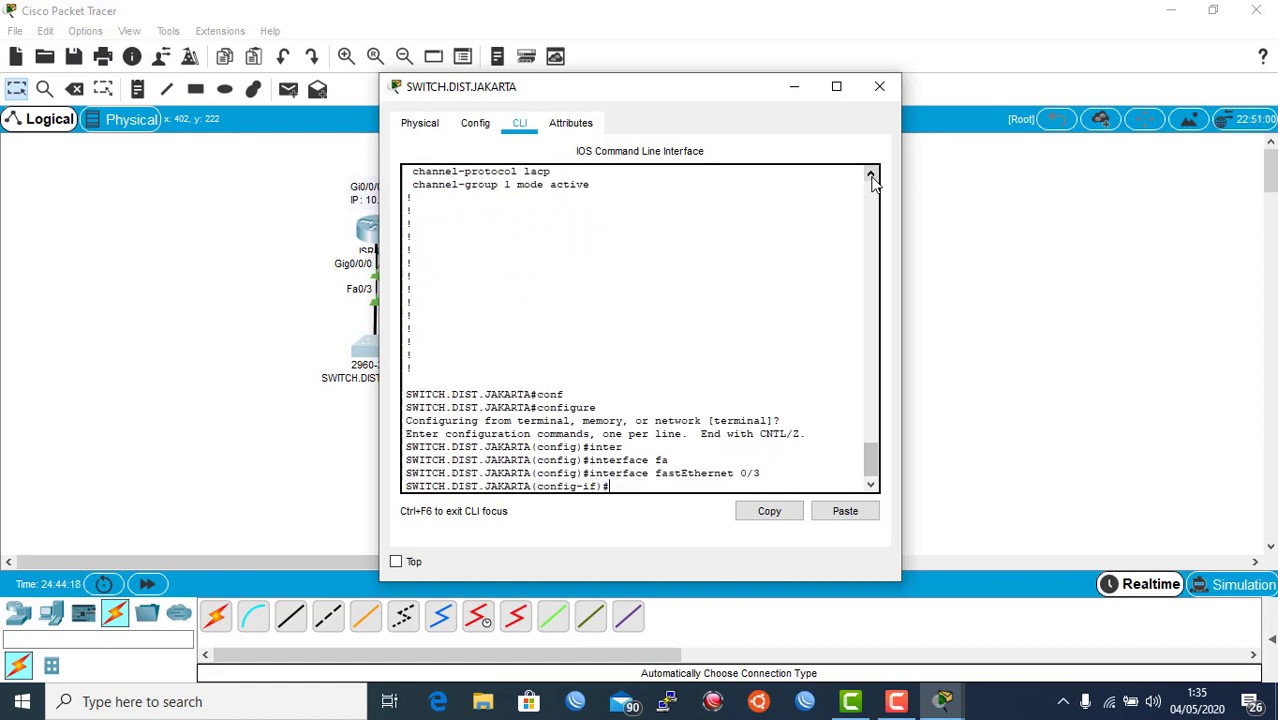
# Set fastEthernet 0/3 on the Jakarta switch to switchport mode trunk
pyautogui.write('sw')
pyautogui.press('Tab')
pyautogui.write('mo')
pyautogui.press('Tab')
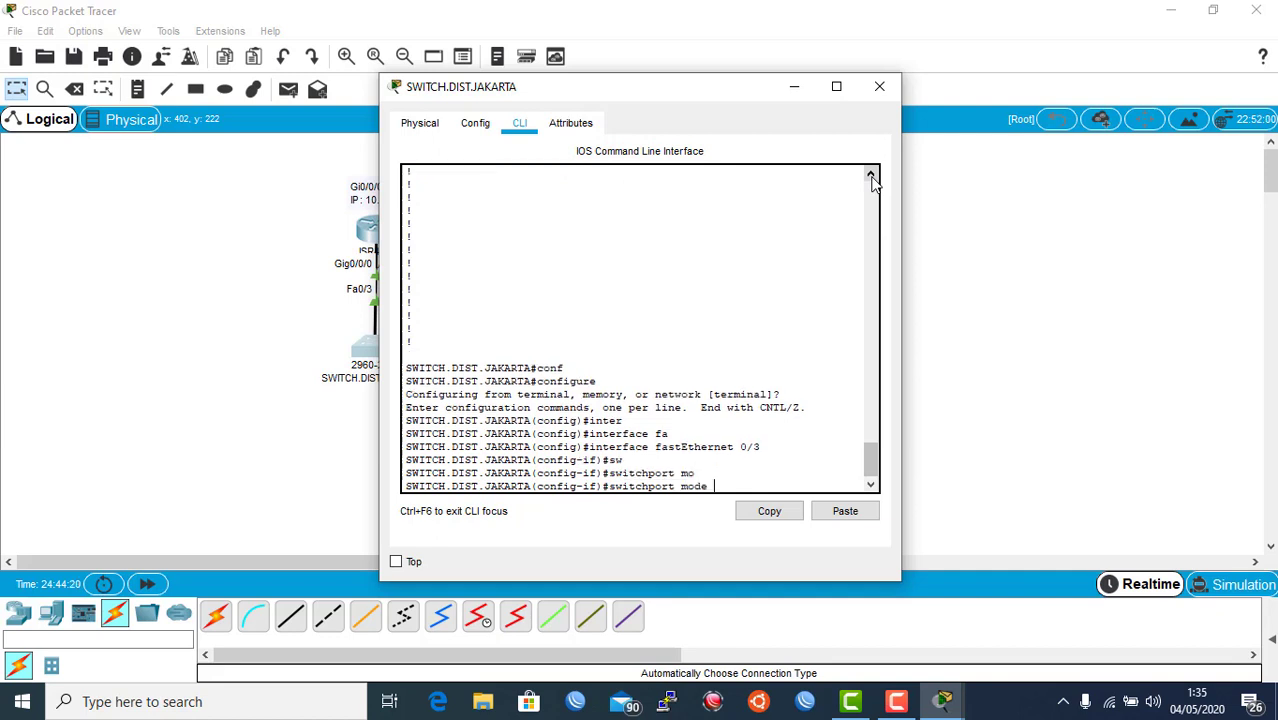
pyautogui.write('tr')
pyautogui.press('Tab')
pyautogui.press('Return')
pyautogui.press('Return')
# Allow VLAN 400 on the fastEthernet 0/3 trunk of the Jakarta switch and end the configuration
pyautogui.write('sw')
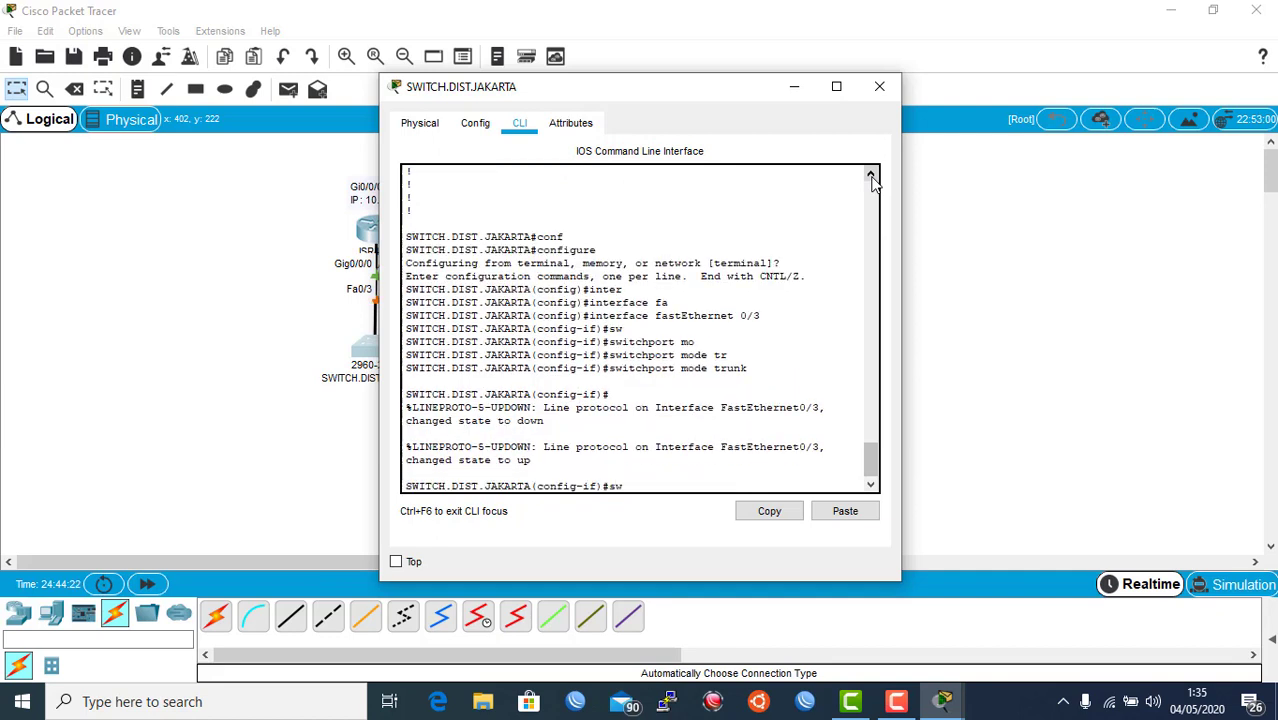
pyautogui.press('Tab')
pyautogui.write('tr')
pyautogui.press('Tab')
pyautogui.write('all')
pyautogui.press('Tab')
pyautogui.write('vl')
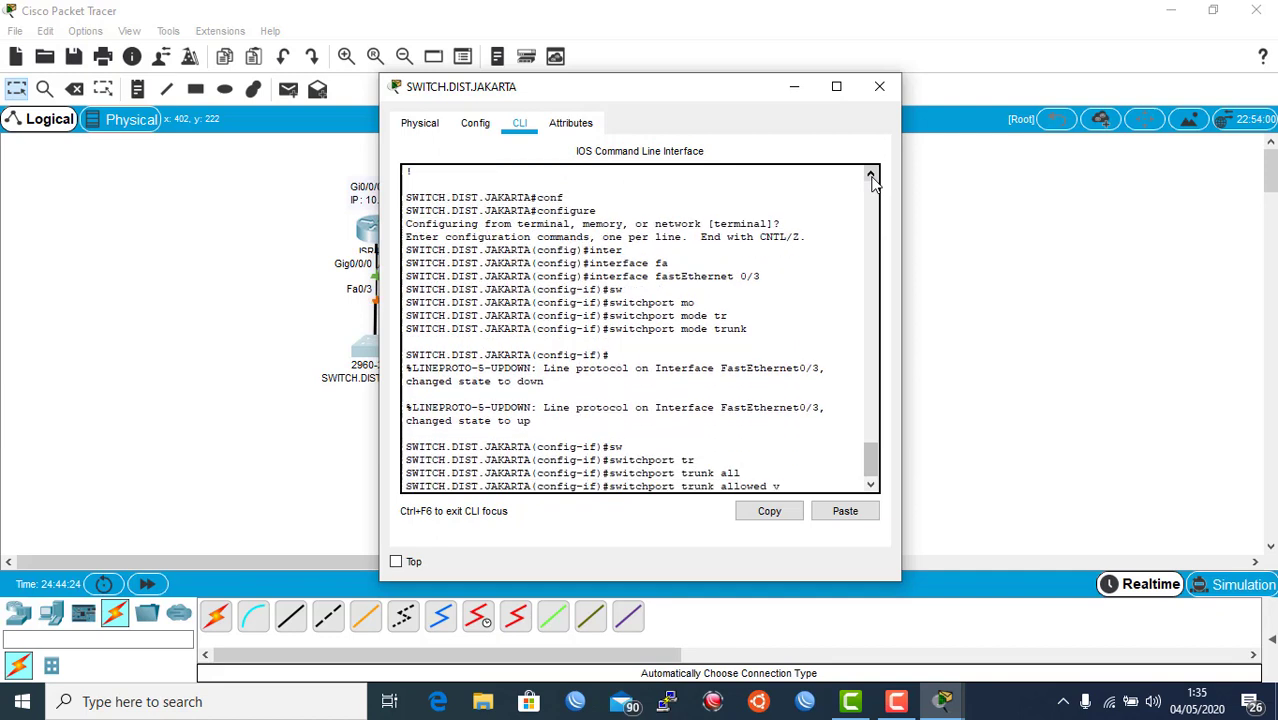
pyautogui.press('Tab')
pyautogui.write('400')
pyautogui.press('Return')
pyautogui.write('end')
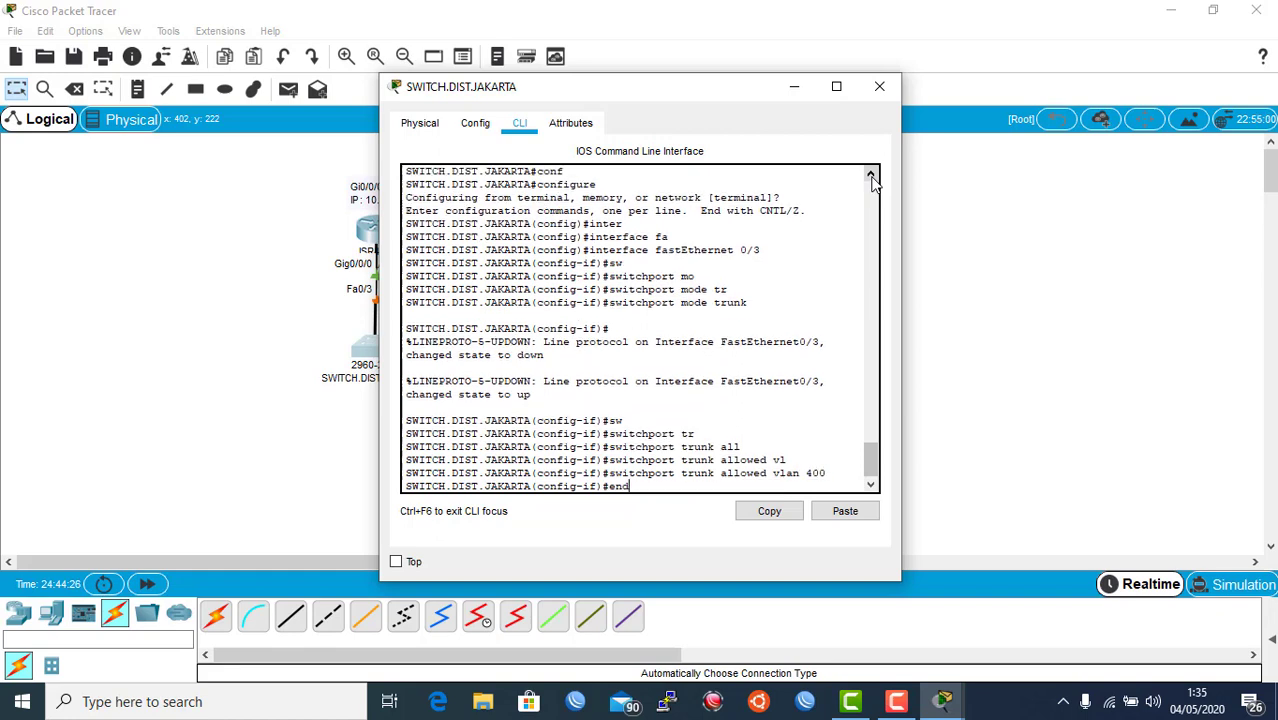
pyautogui.press('Return')
# Display the Jakarta switch's MAC address table four times to check the learned entries
pyautogui.write('sh')
pyautogui.press('Tab')
pyautogui.write('mac-')
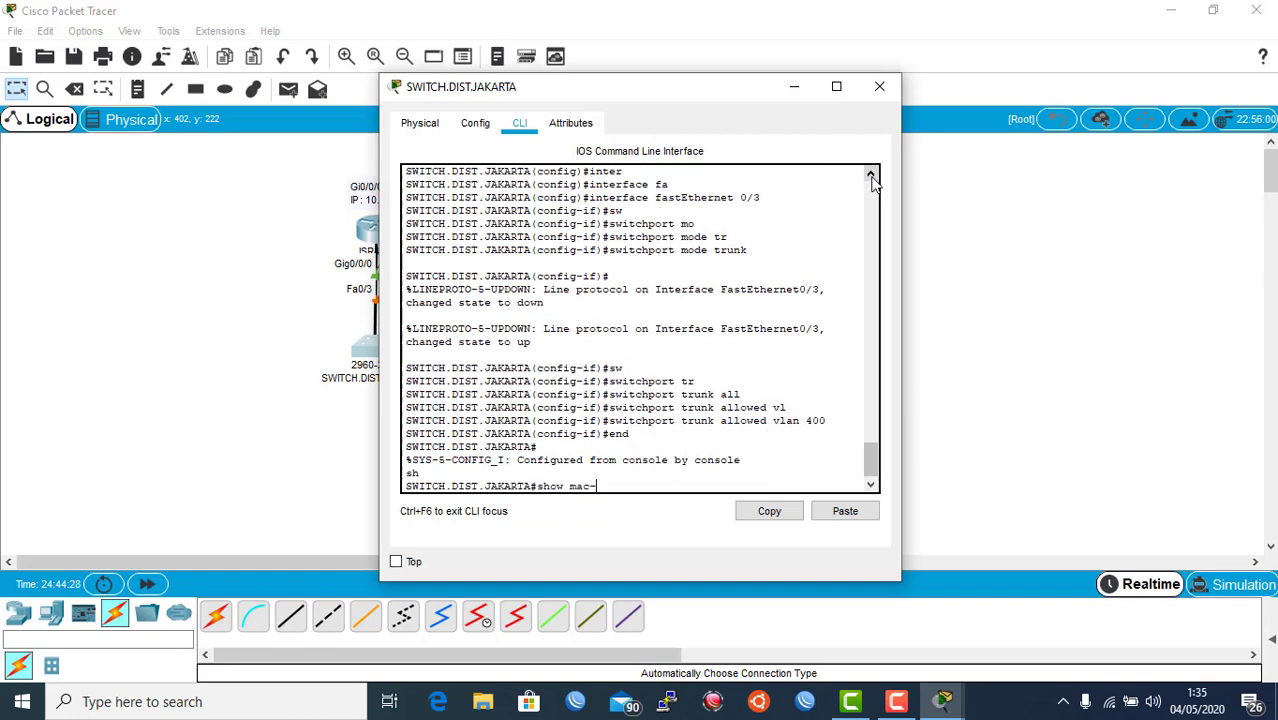
pyautogui.write('ad')
pyautogui.press('Tab')
pyautogui.press('Return')
pyautogui.press('Up')
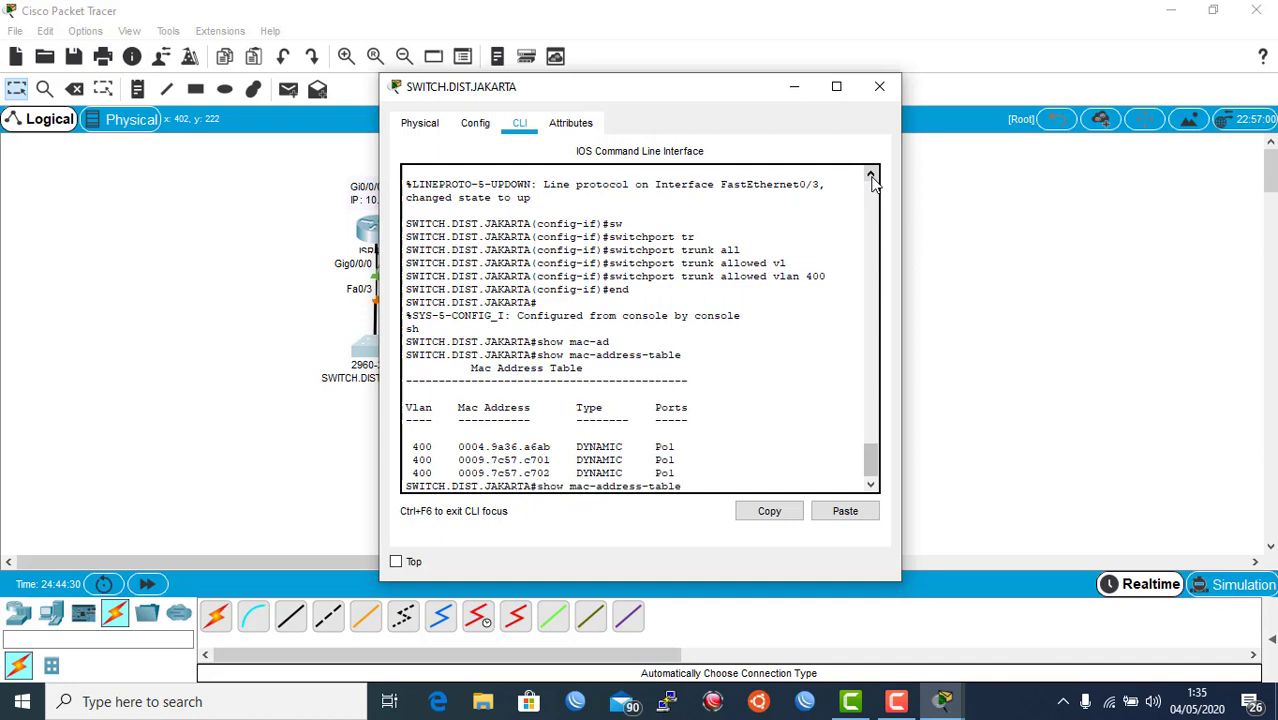
pyautogui.press('Return')
pyautogui.press('Up')
pyautogui.press('Return')
pyautogui.press('Up')
pyautogui.press('Return')
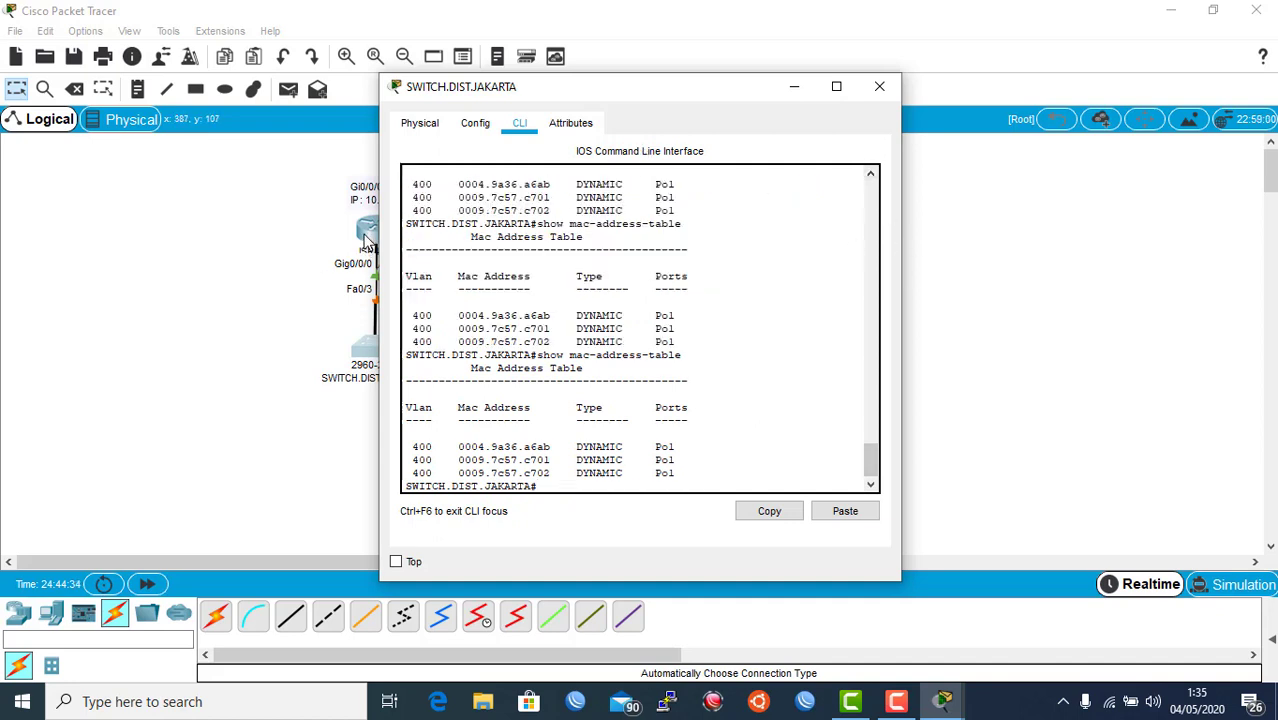
# Open the Jakarta router's command line and end its interface configuration mode
pyautogui.click(297, 315)
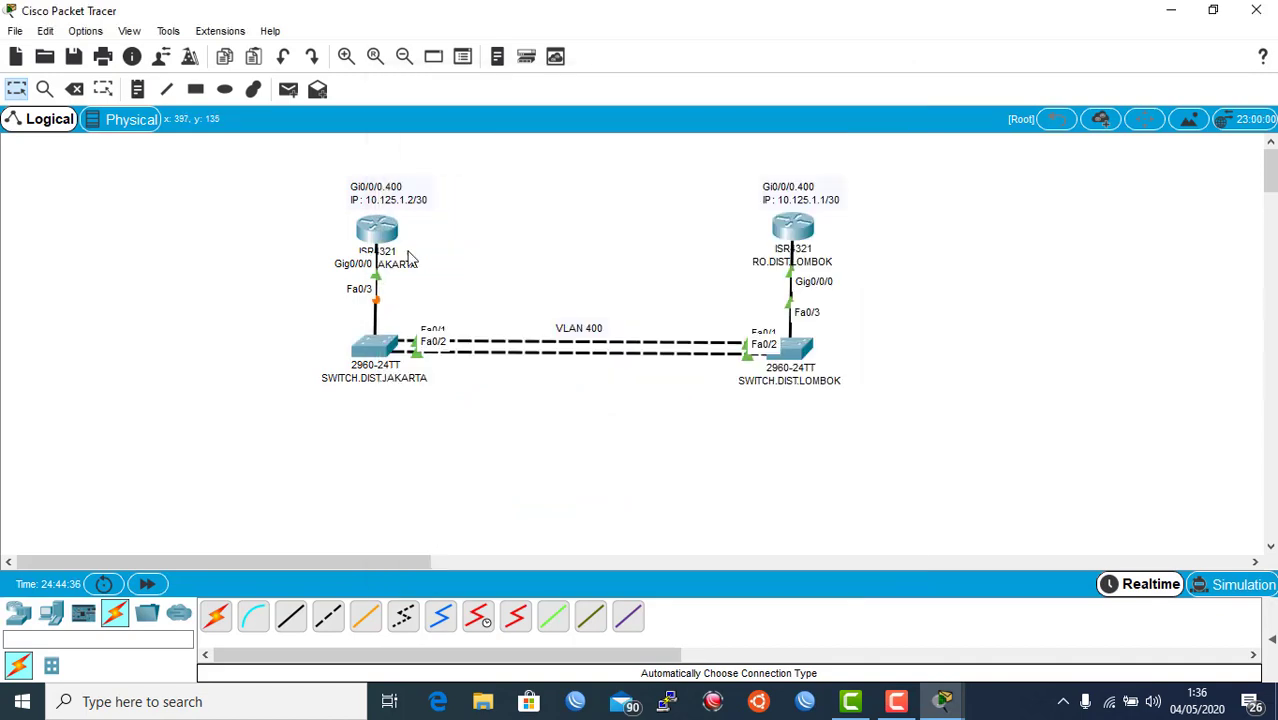
pyautogui.click(390, 231)
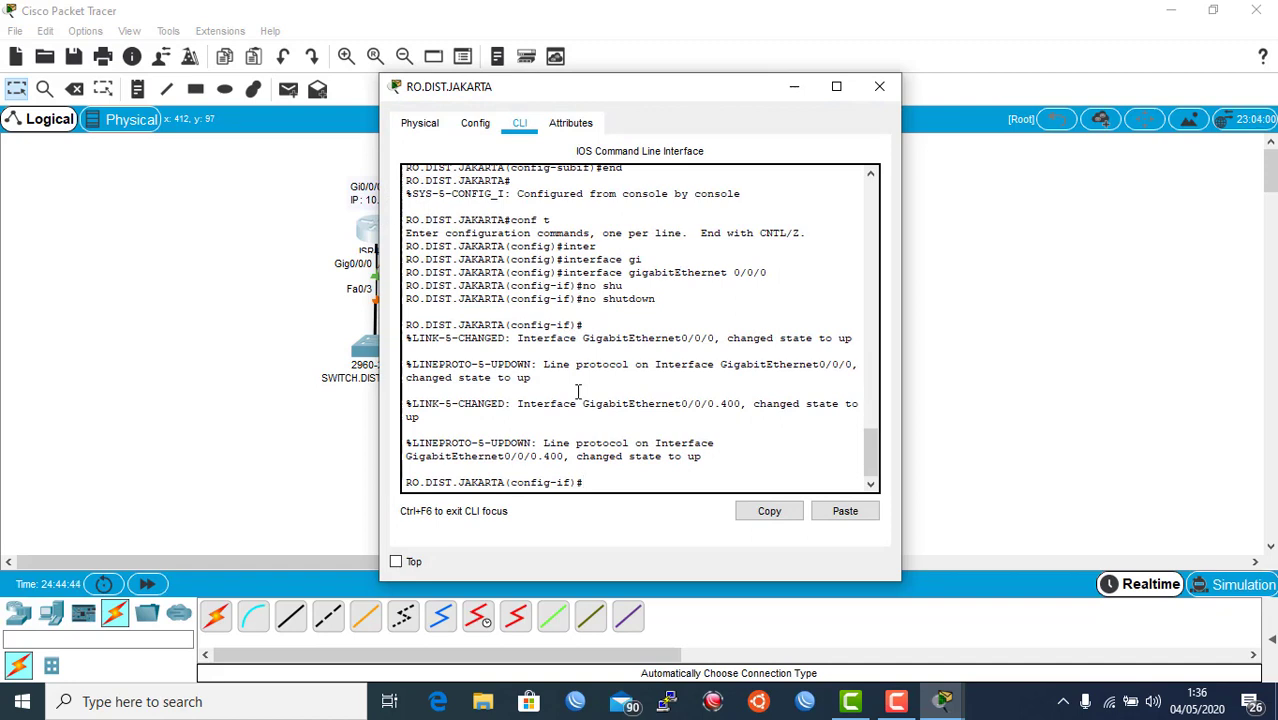
pyautogui.write('end')
pyautogui.press('Return')
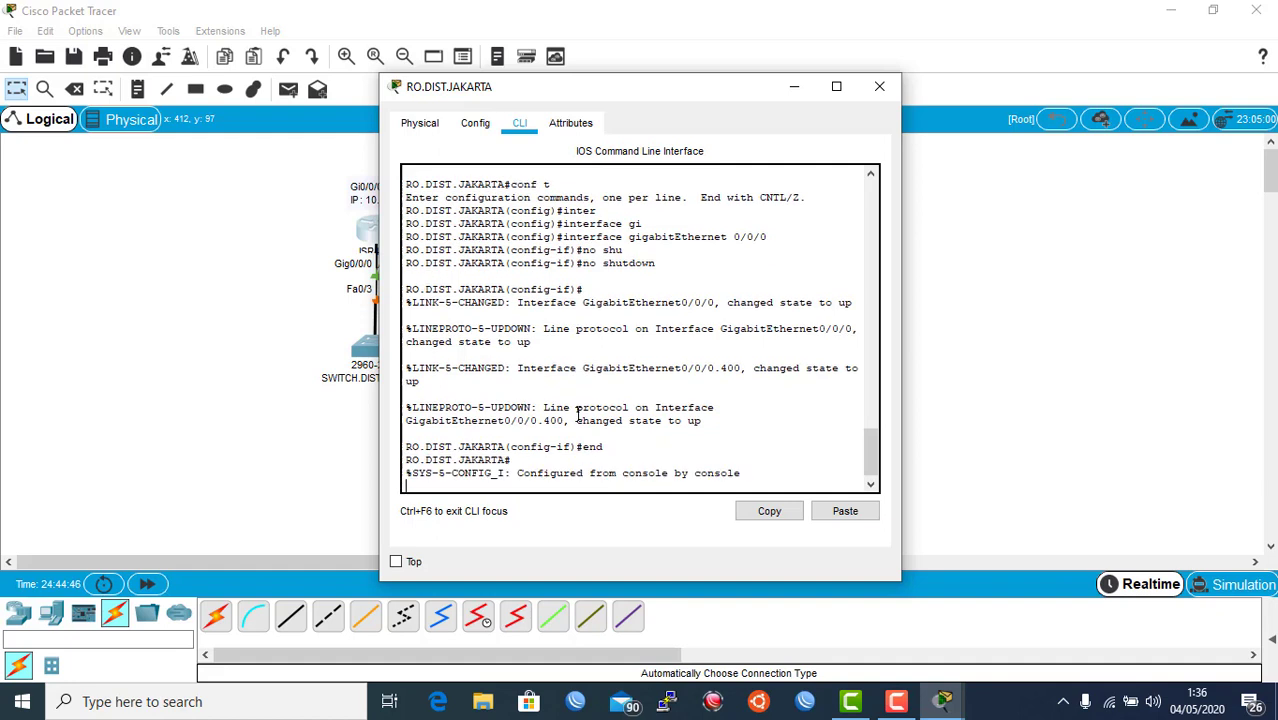
# Ping 10.125.1.1 from the Jakarta router three times to test connectivity to the Lombok router
pyautogui.write('ping')
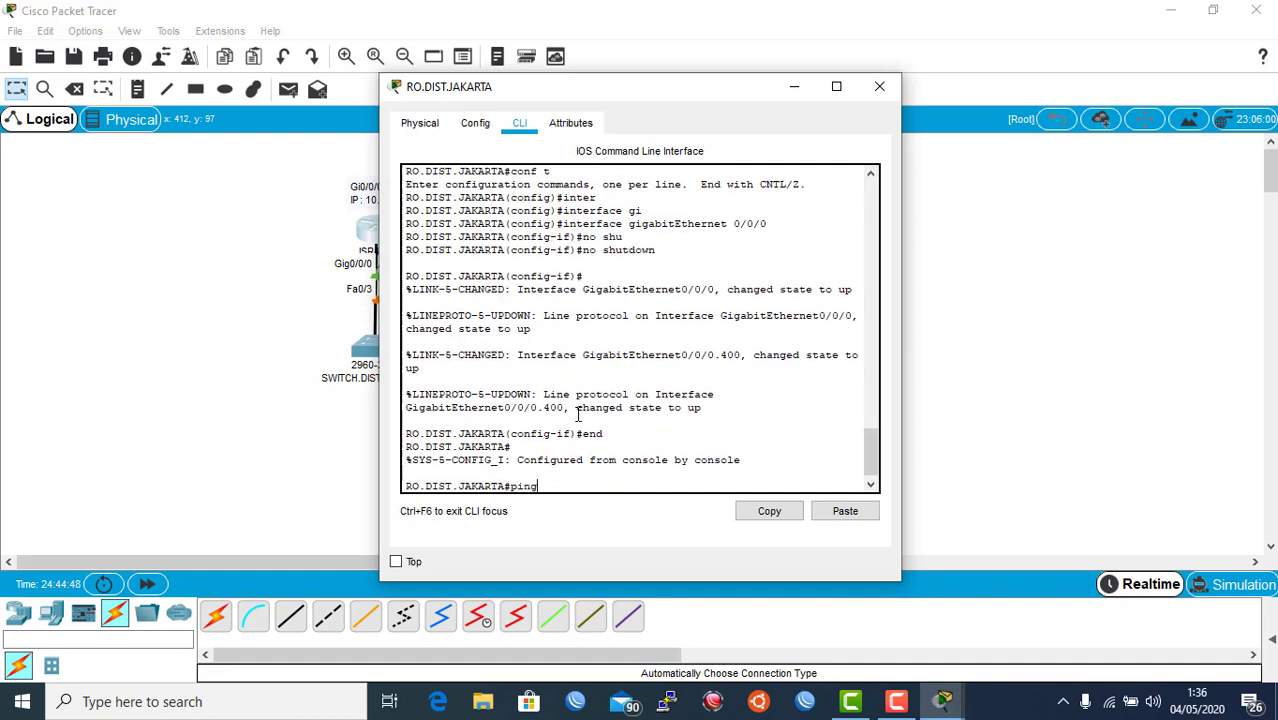
pyautogui.write(' 10.125.')
pyautogui.moveTo(601, 87); pyautogui.dragTo(725, 100)
pyautogui.write('1.')
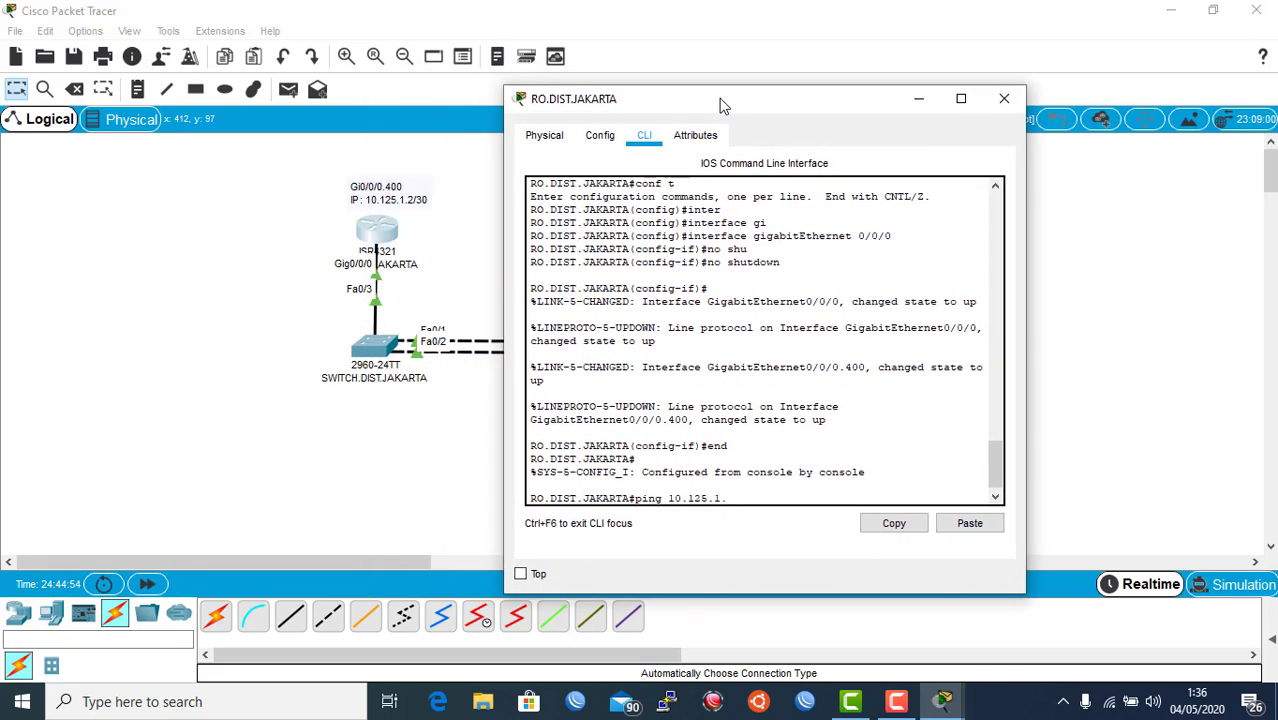
pyautogui.write('1')
pyautogui.press('Return')
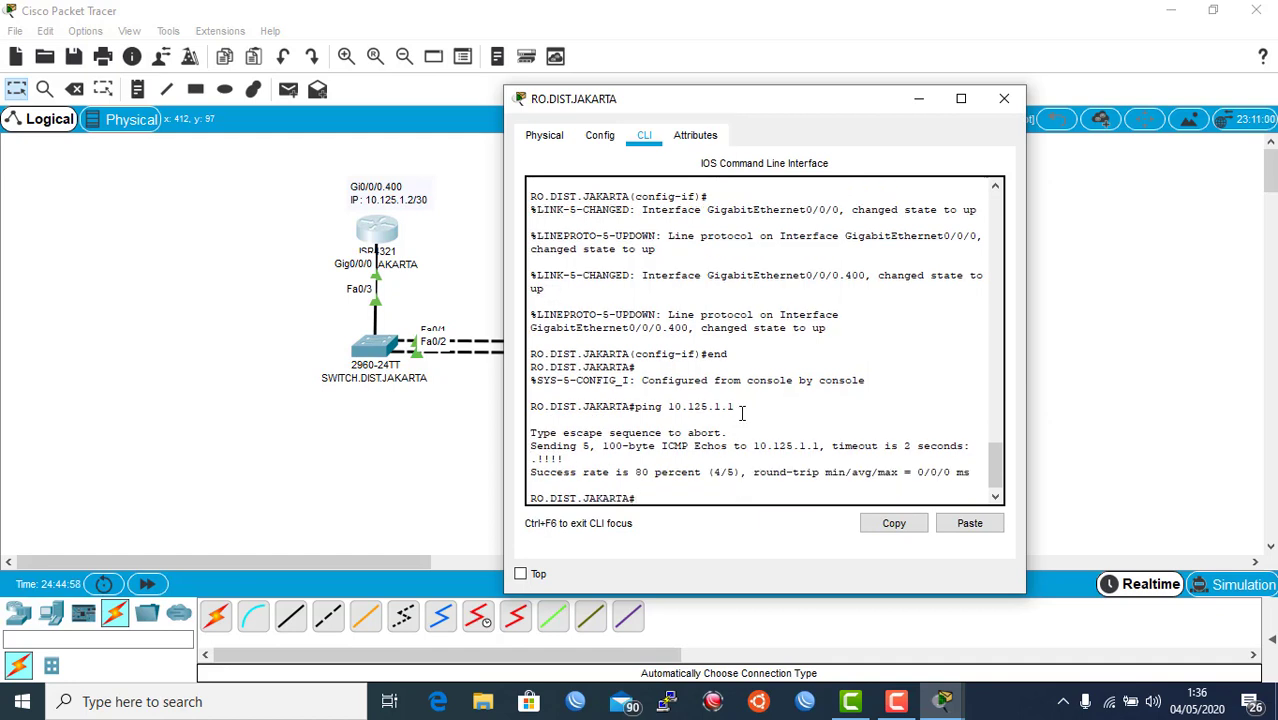
pyautogui.press('Up')
pyautogui.press('Return')
pyautogui.press('Up')
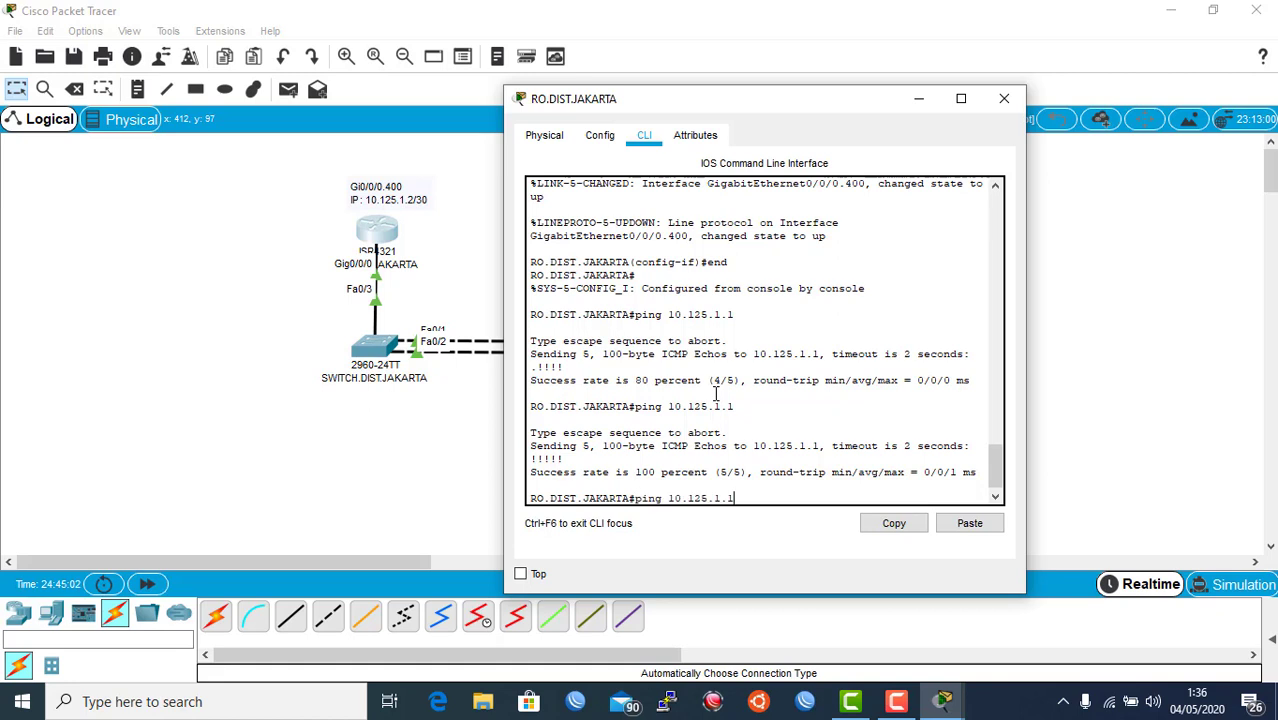
pyautogui.press('Return')
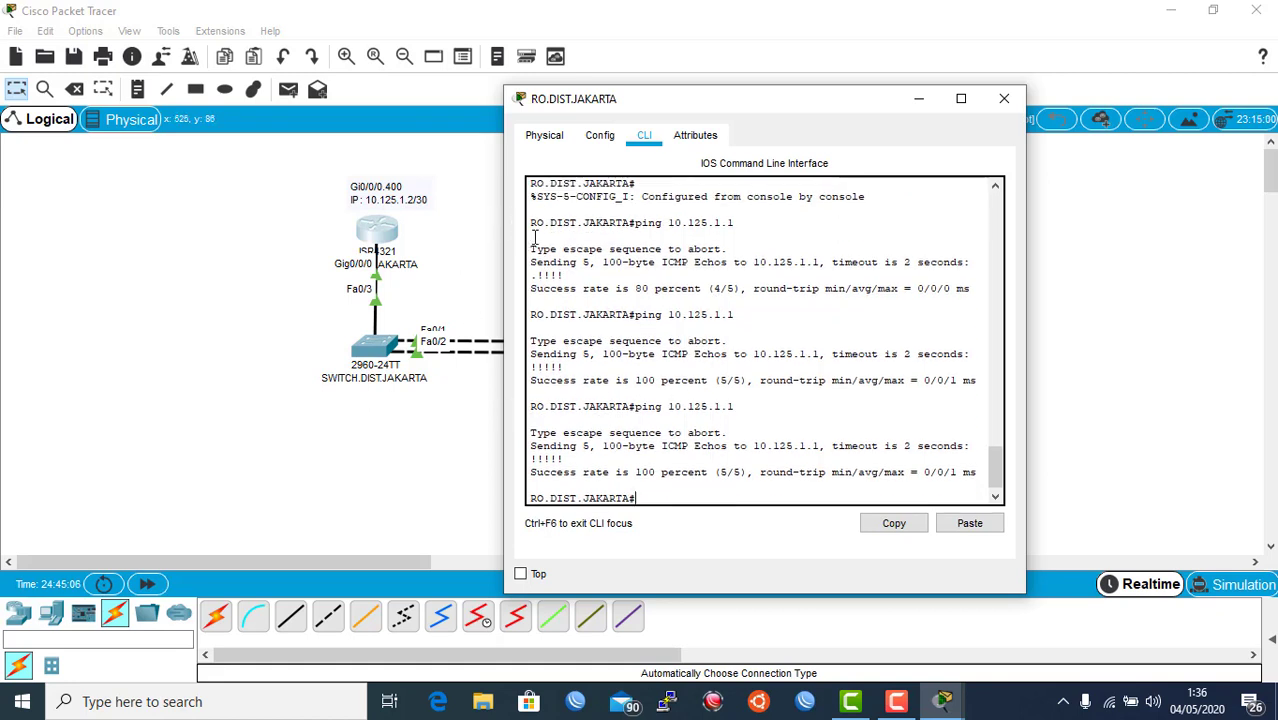
# Display the Jakarta switch's running configuration through its first FastEthernet interface entries in an enlarged window
pyautogui.click(382, 345)
pyautogui.write('sh')
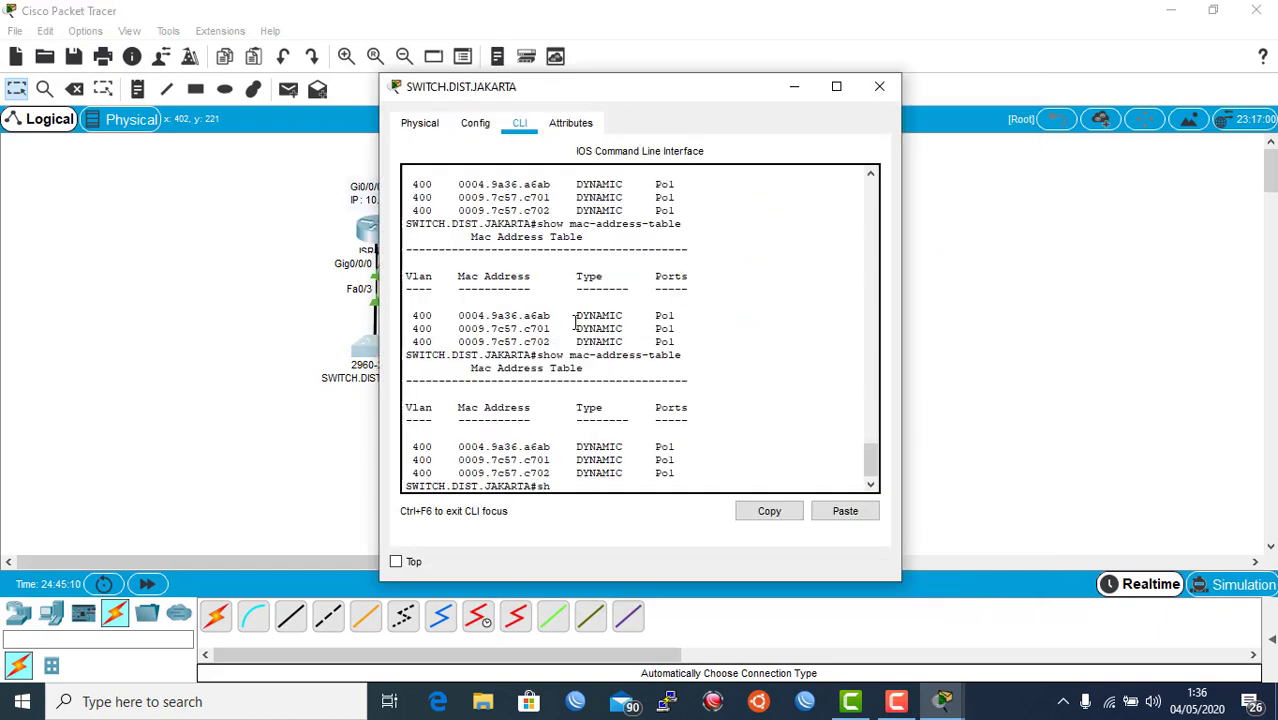
pyautogui.press('Tab')
pyautogui.write('run')
pyautogui.press('Tab')
pyautogui.write('i')
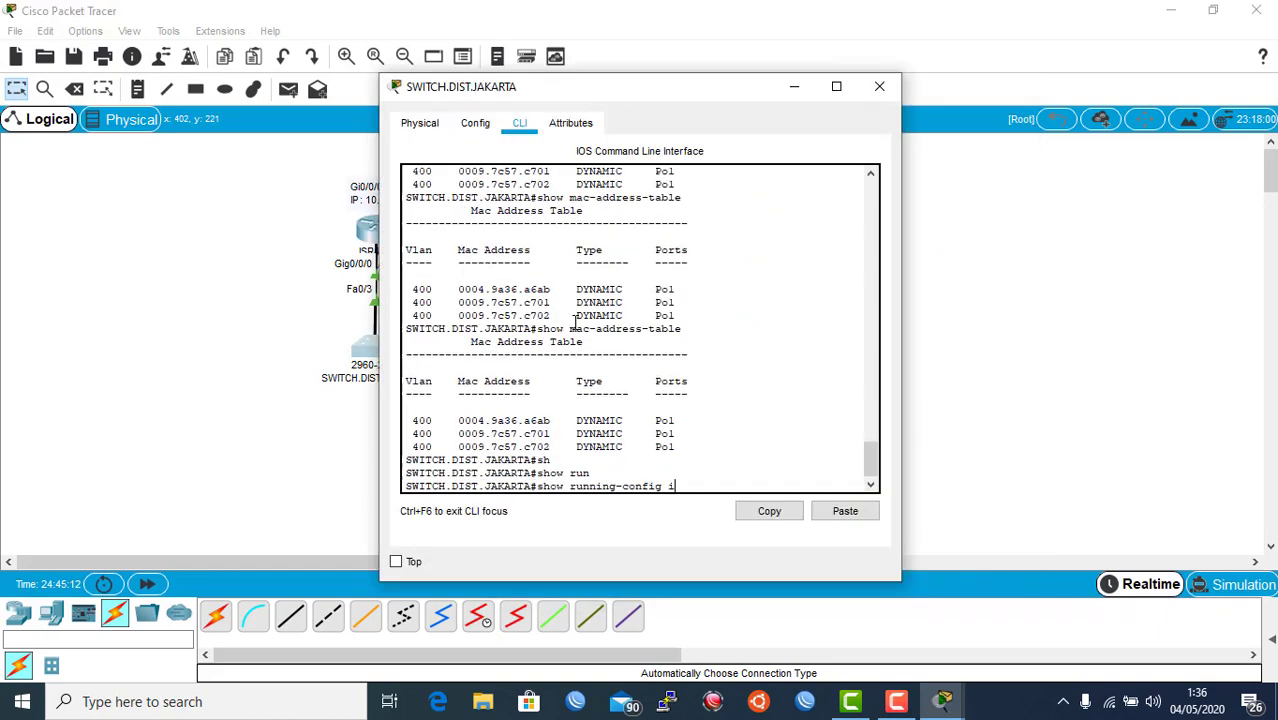
pyautogui.press('BackSpace')
pyautogui.press('BackSpace')
pyautogui.press('BackSpace')
pyautogui.press('Return')
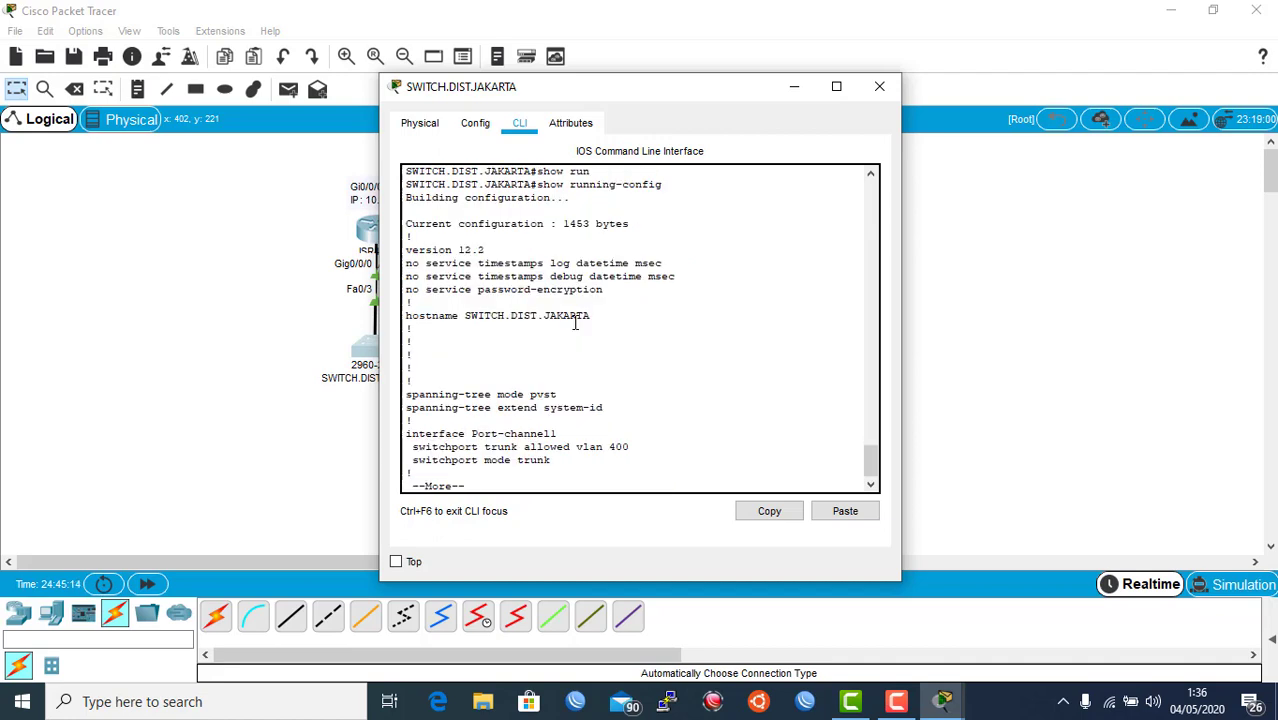
pyautogui.press('space')
pyautogui.click(830, 86)
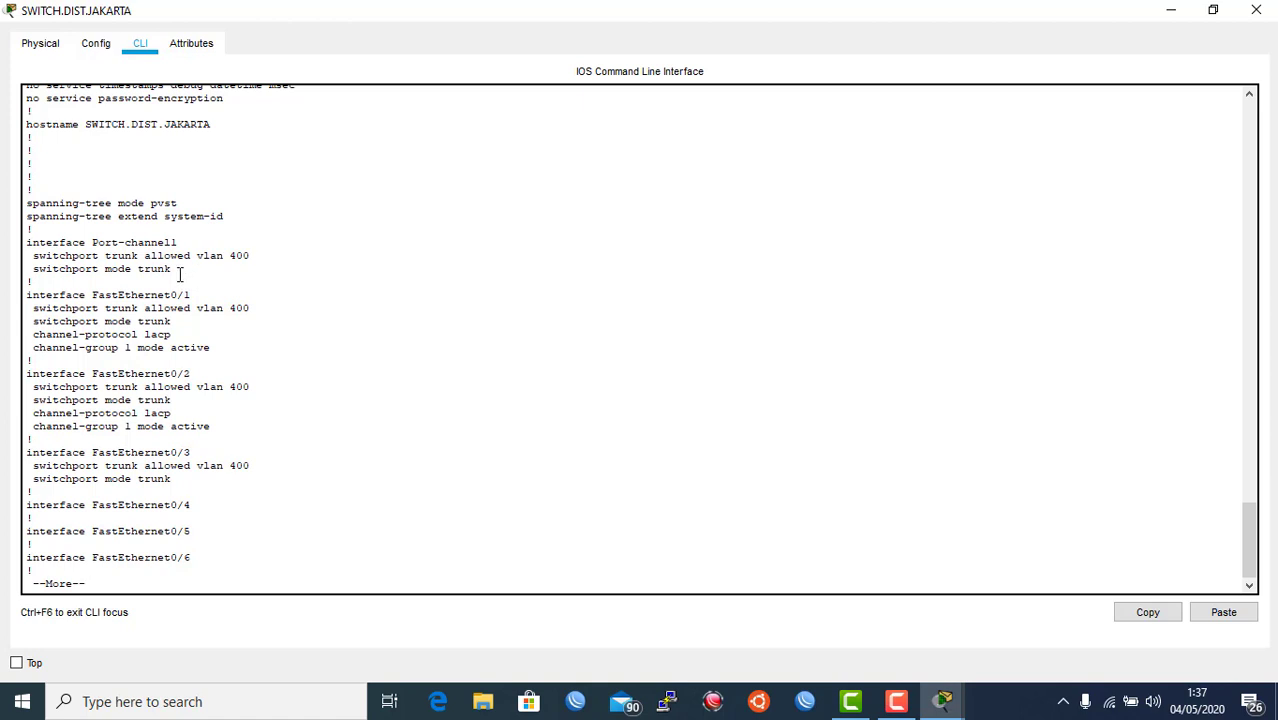
# Examine the Port-channel1 and FastEthernet0/1 trunk settings in the running configuration, and return to the switch's command prompt
pyautogui.moveTo(177, 271); pyautogui.dragTo(28, 243)
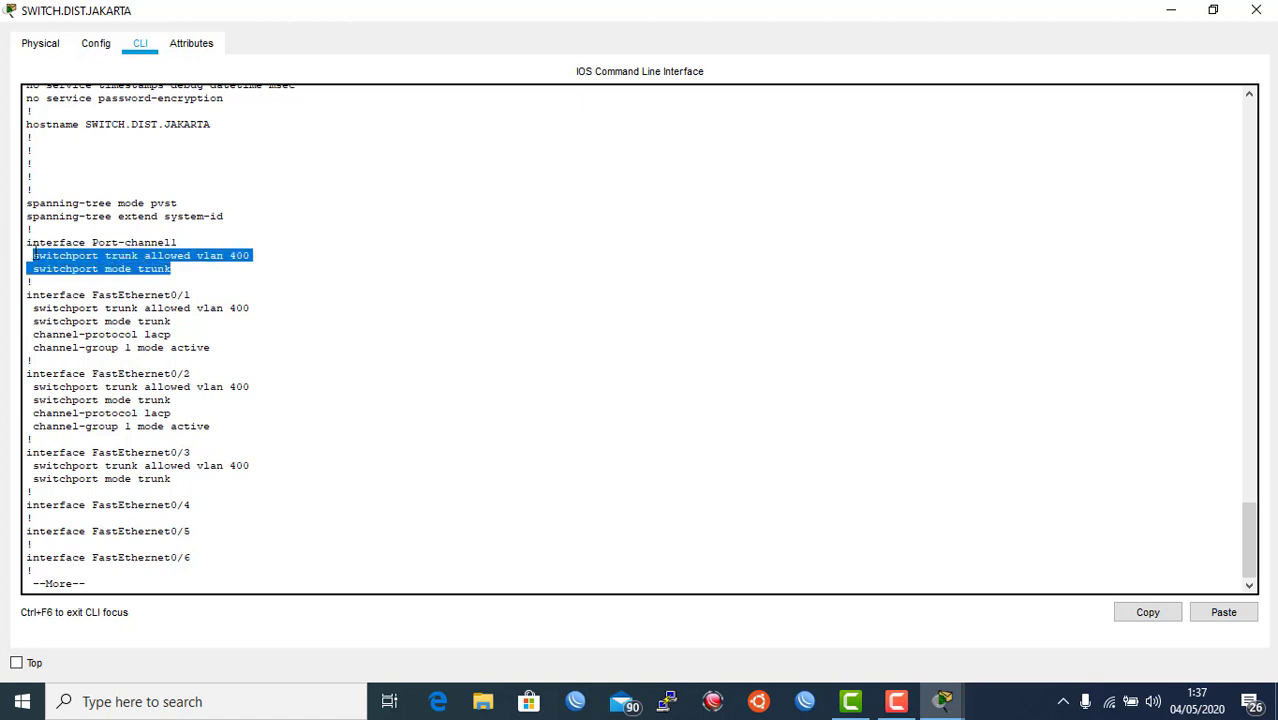
pyautogui.click(33, 256)
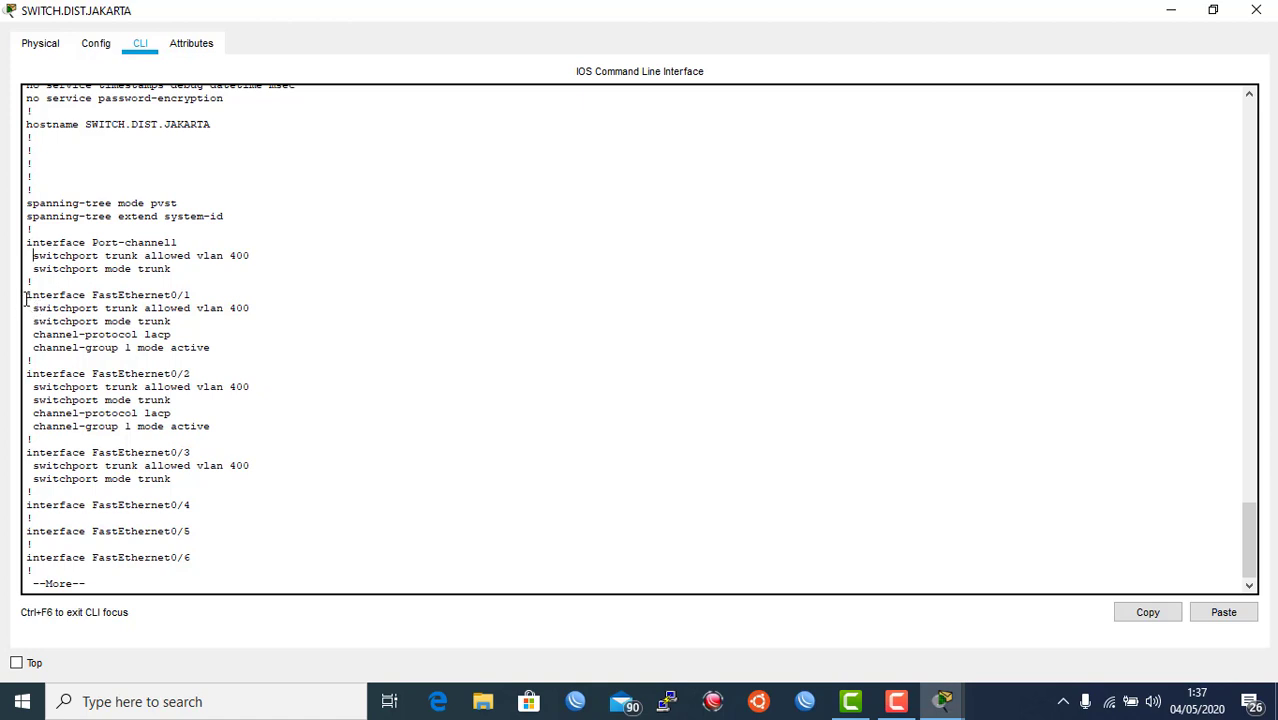
pyautogui.moveTo(26, 296); pyautogui.dragTo(217, 291)
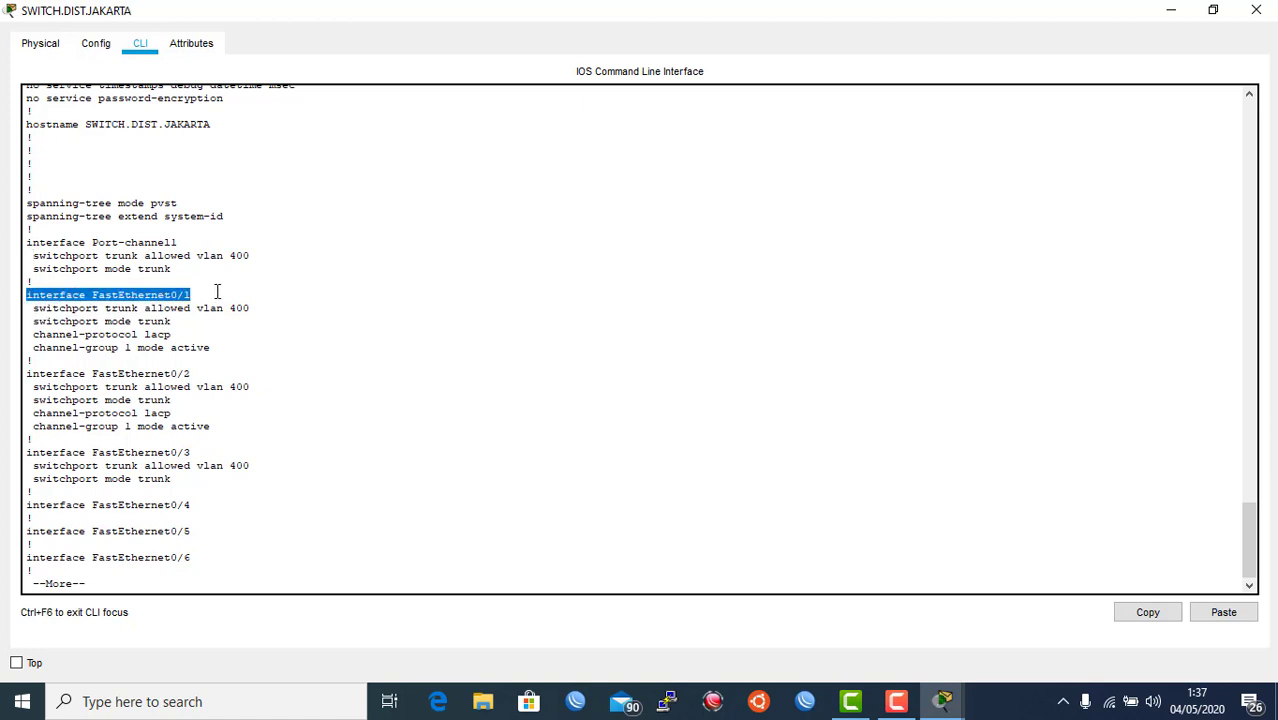
pyautogui.click(217, 291)
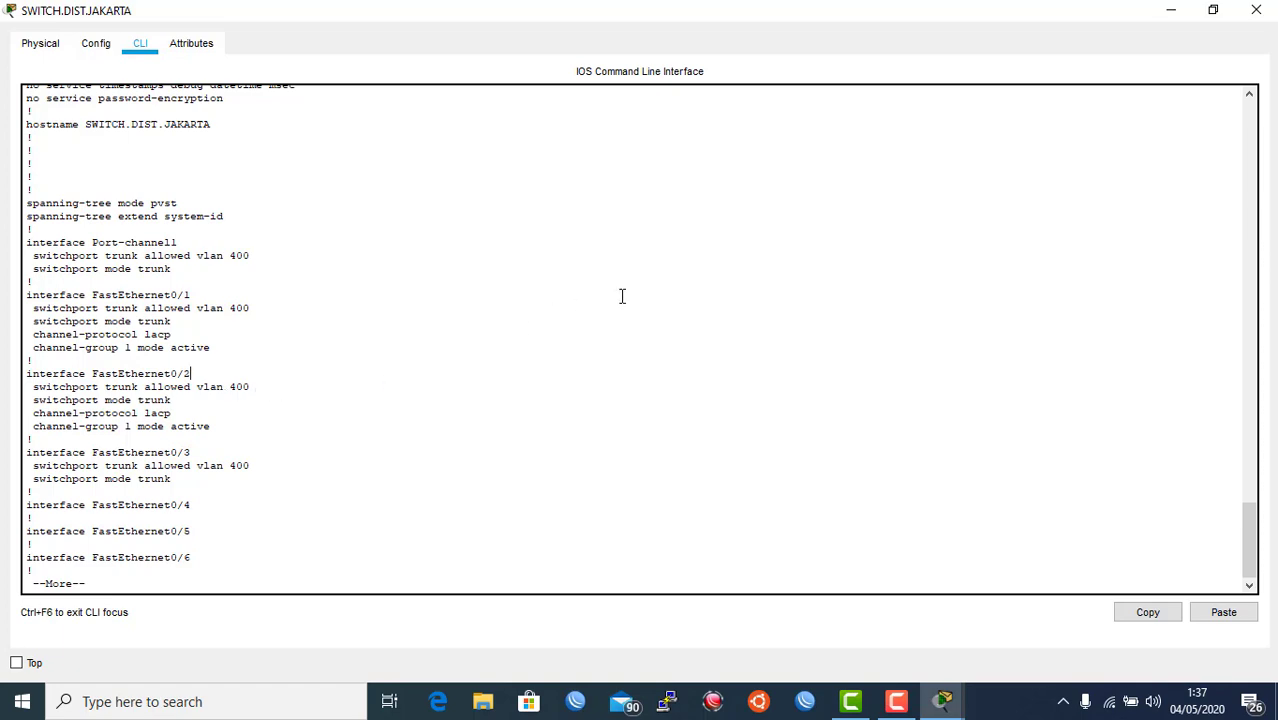
pyautogui.click(1209, 9)
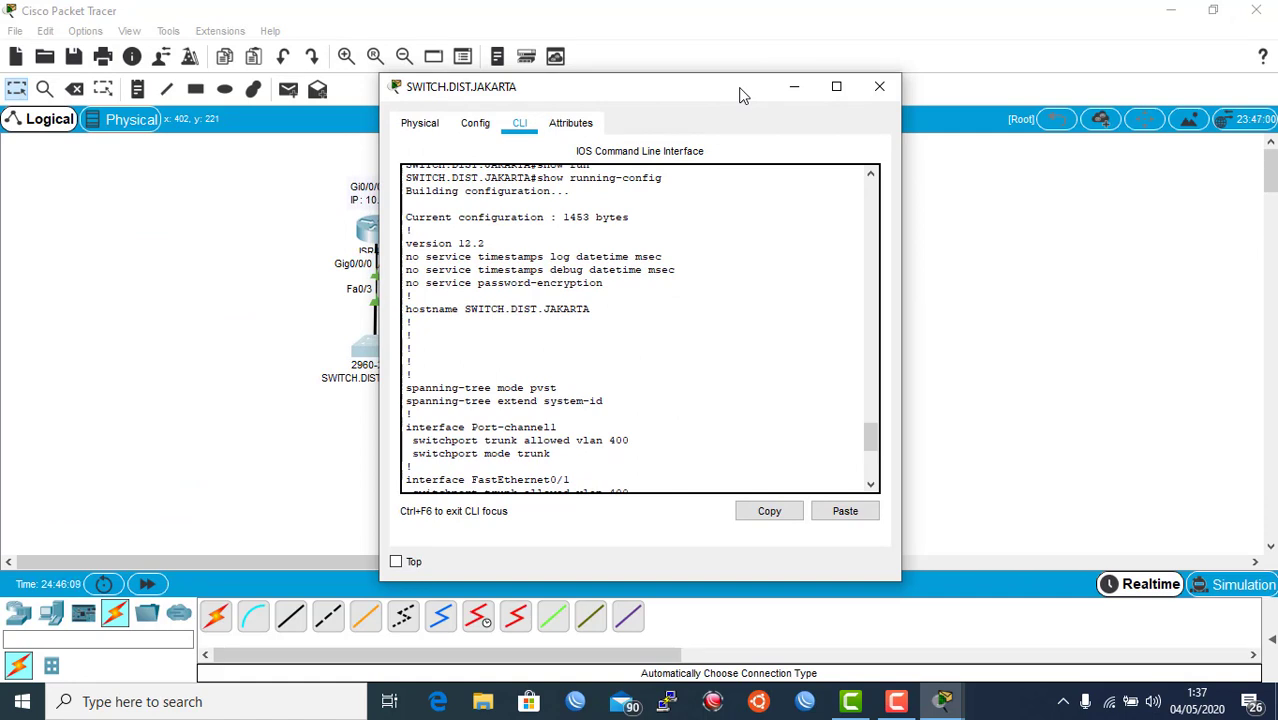
pyautogui.scroll(-8, 782, 368)
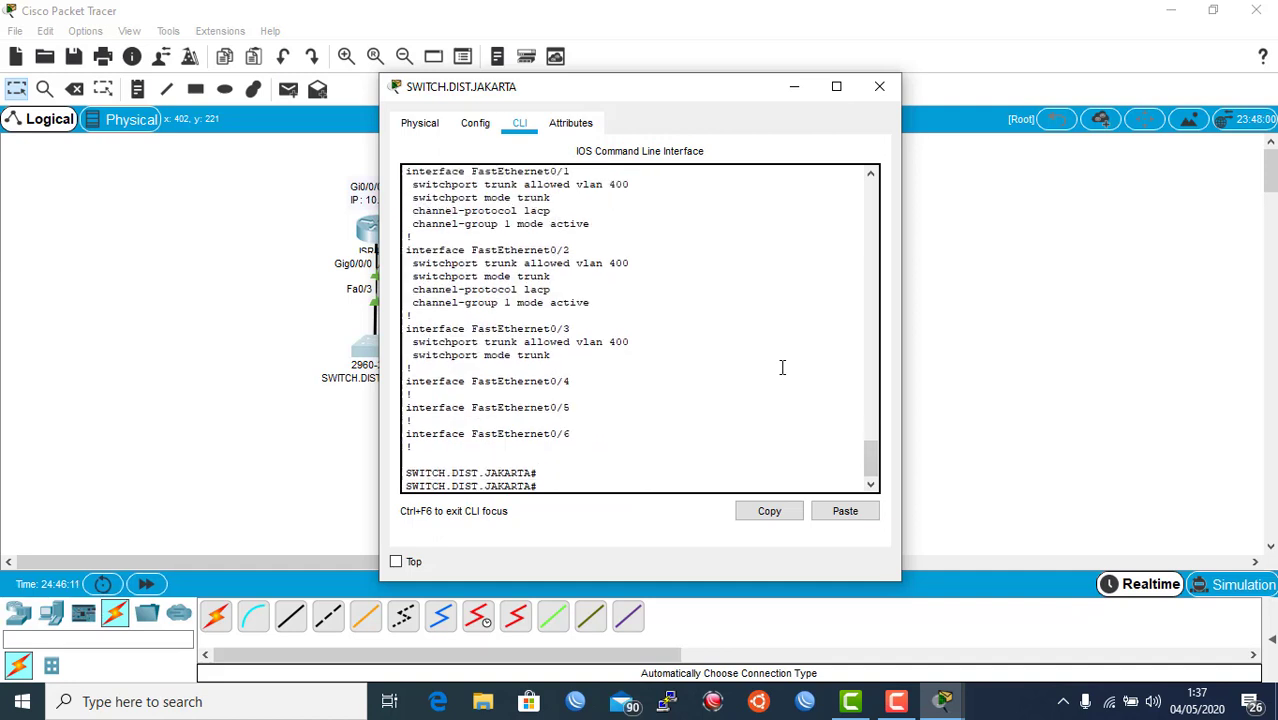
pyautogui.write('cnf')
pyautogui.press('Tab')
pyautogui.press('BackSpace')
pyautogui.press('BackSpace')
pyautogui.press('Tab')
pyautogui.press('Tab')
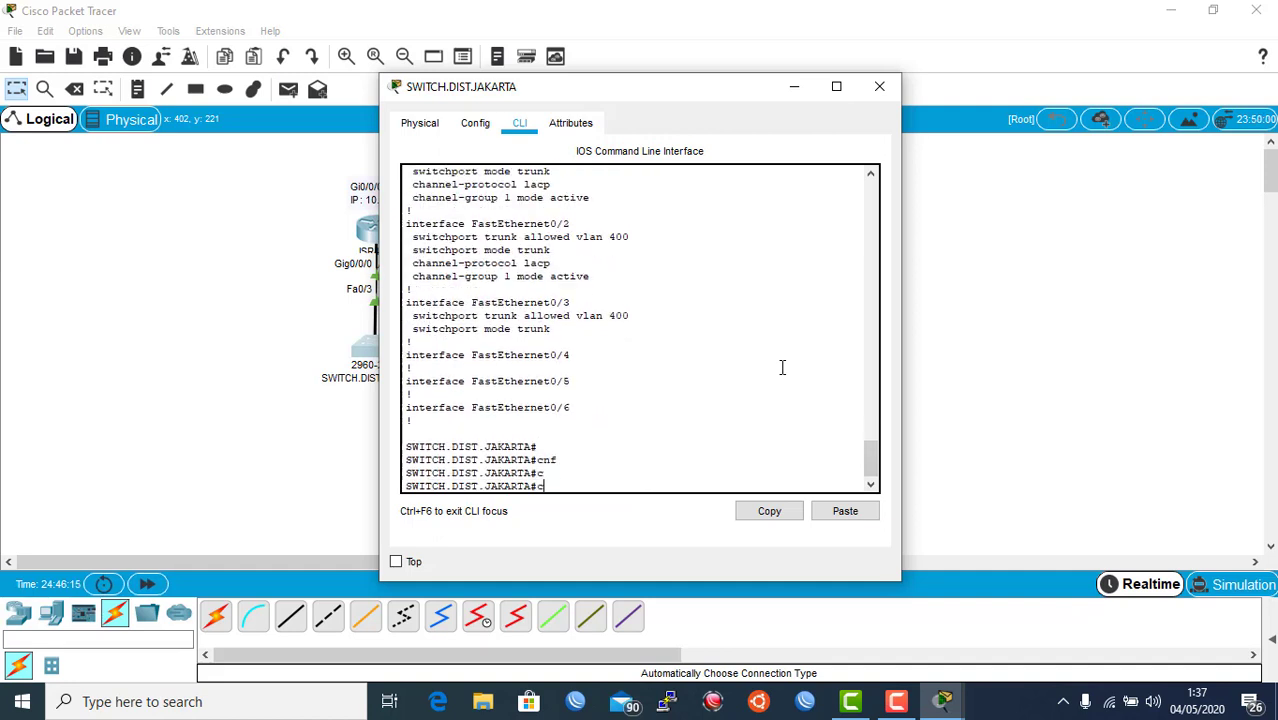
pyautogui.press('Tab')
pyautogui.press('Tab')
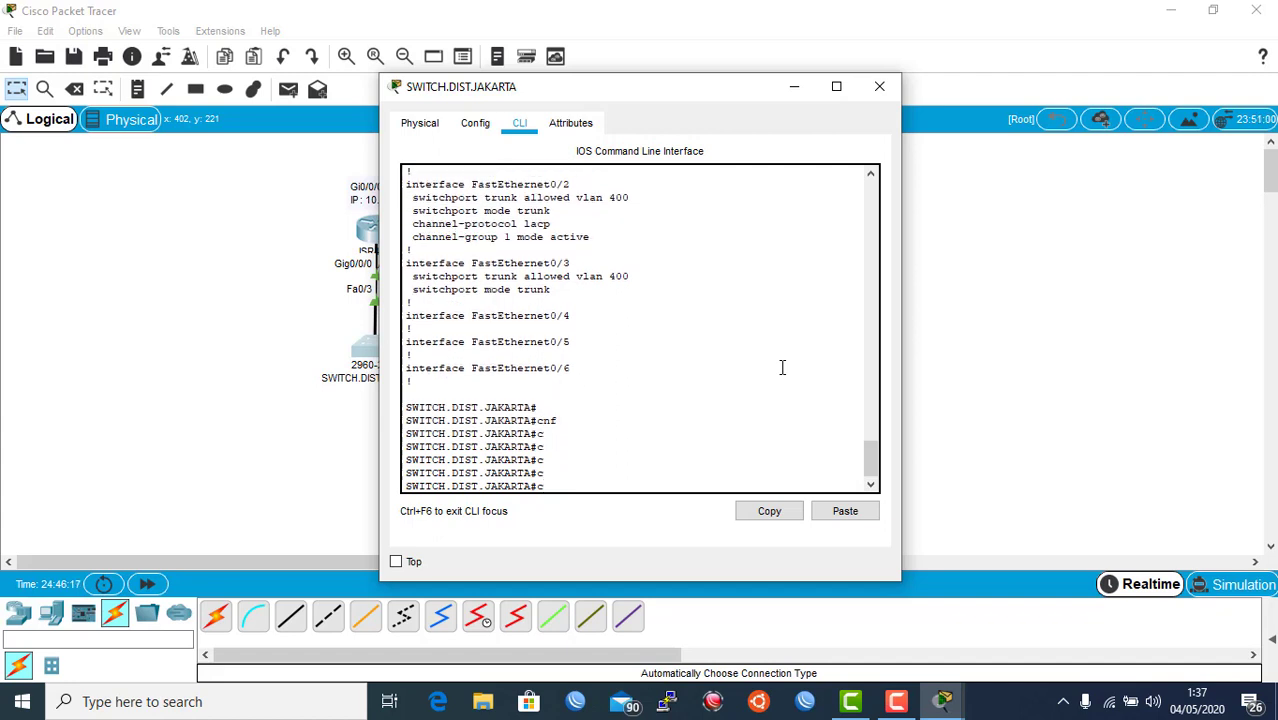
pyautogui.write('aksjbmdnsad,sandasdqiowueqwpc')
pyautogui.write('!')
pyautogui.press('Return')
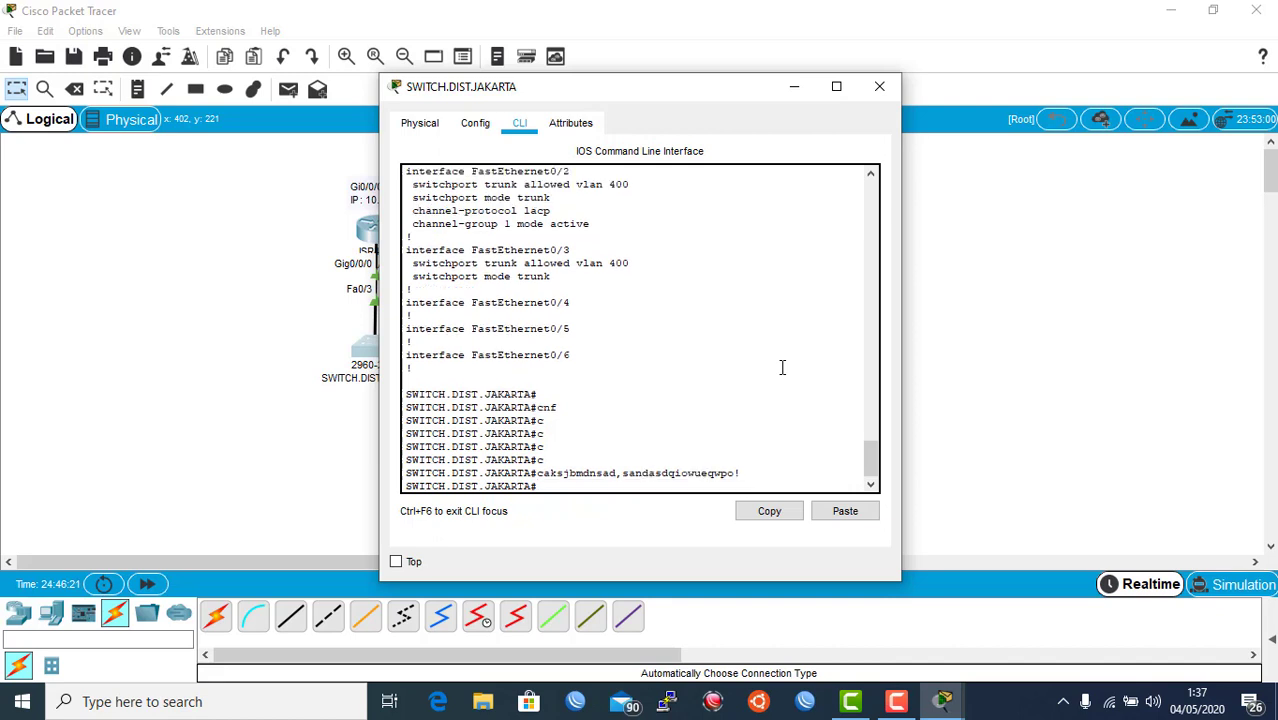
# Enter interface configuration mode for fastEthernet 0/1 on the Jakarta switch
pyautogui.write('conf')
pyautogui.press('Tab')
pyautogui.press('Return')
pyautogui.press('Return')
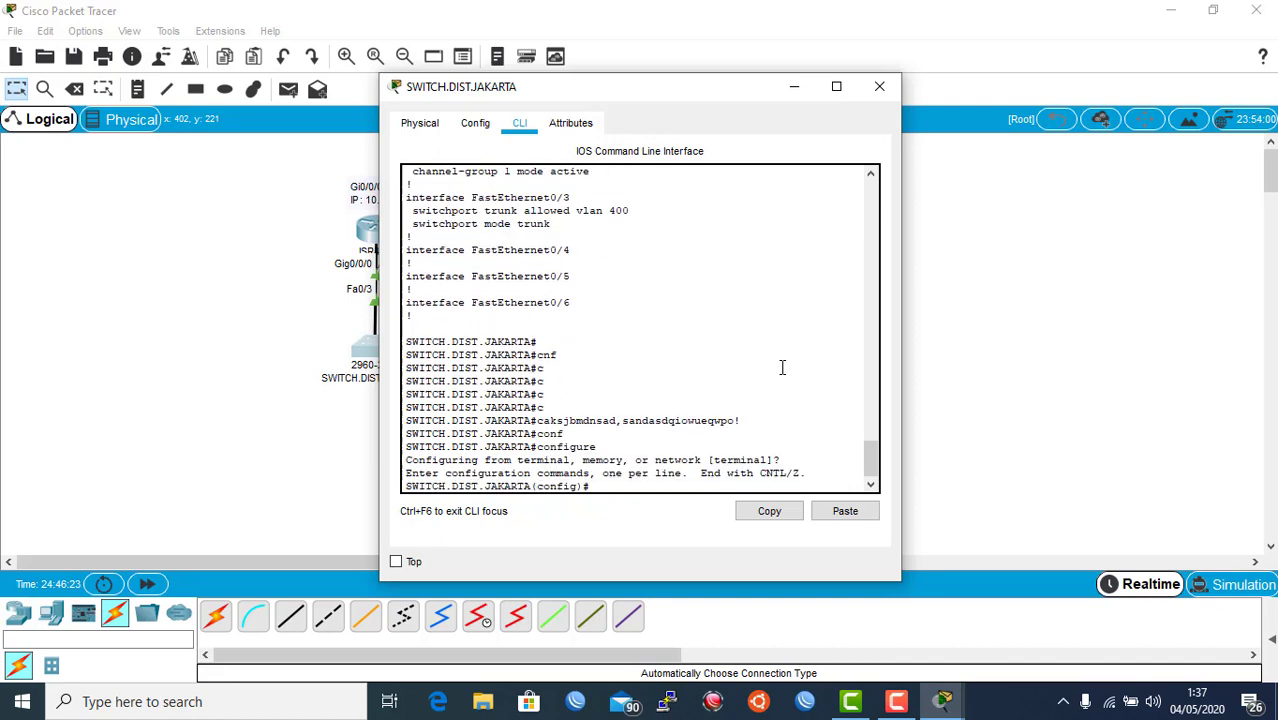
pyautogui.write('inter')
pyautogui.press('Tab')
pyautogui.write('fa')
pyautogui.press('Tab')
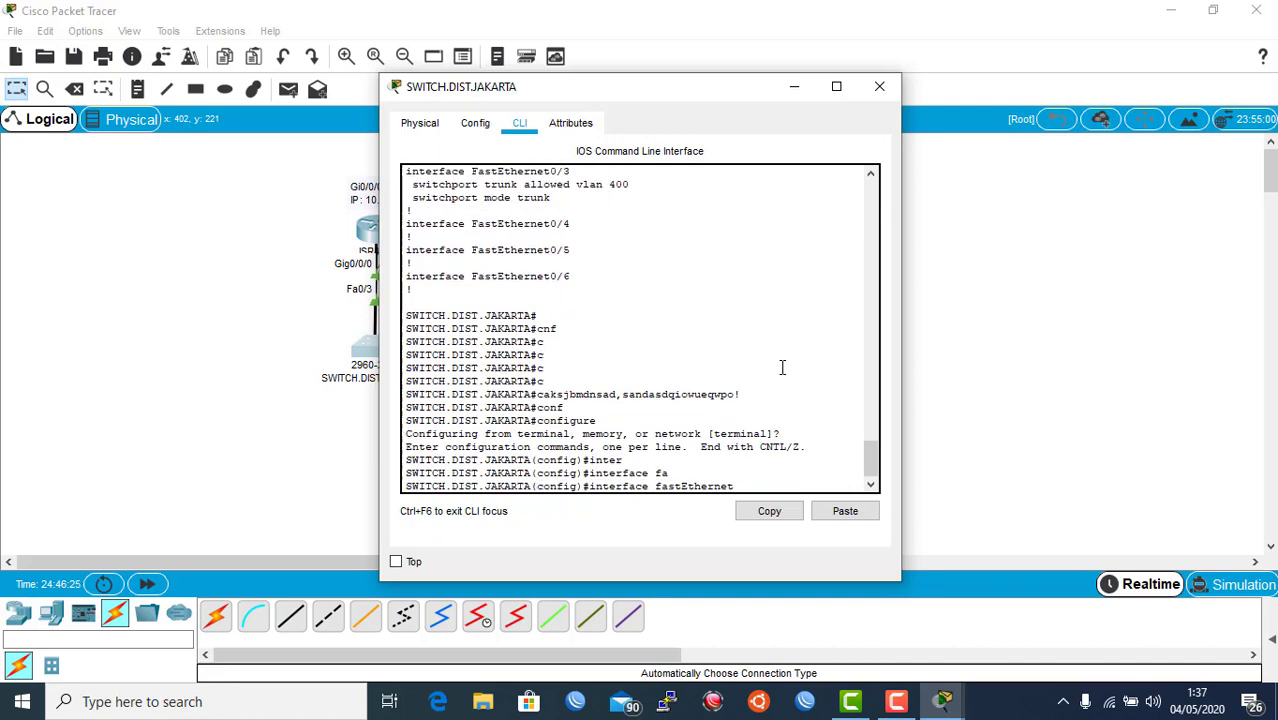
pyautogui.write('0/1')
pyautogui.press('Return')
# Shut down fastEthernet 0/1 on the Jakarta switch and end the configuration
pyautogui.write('sh')
pyautogui.press('Tab')
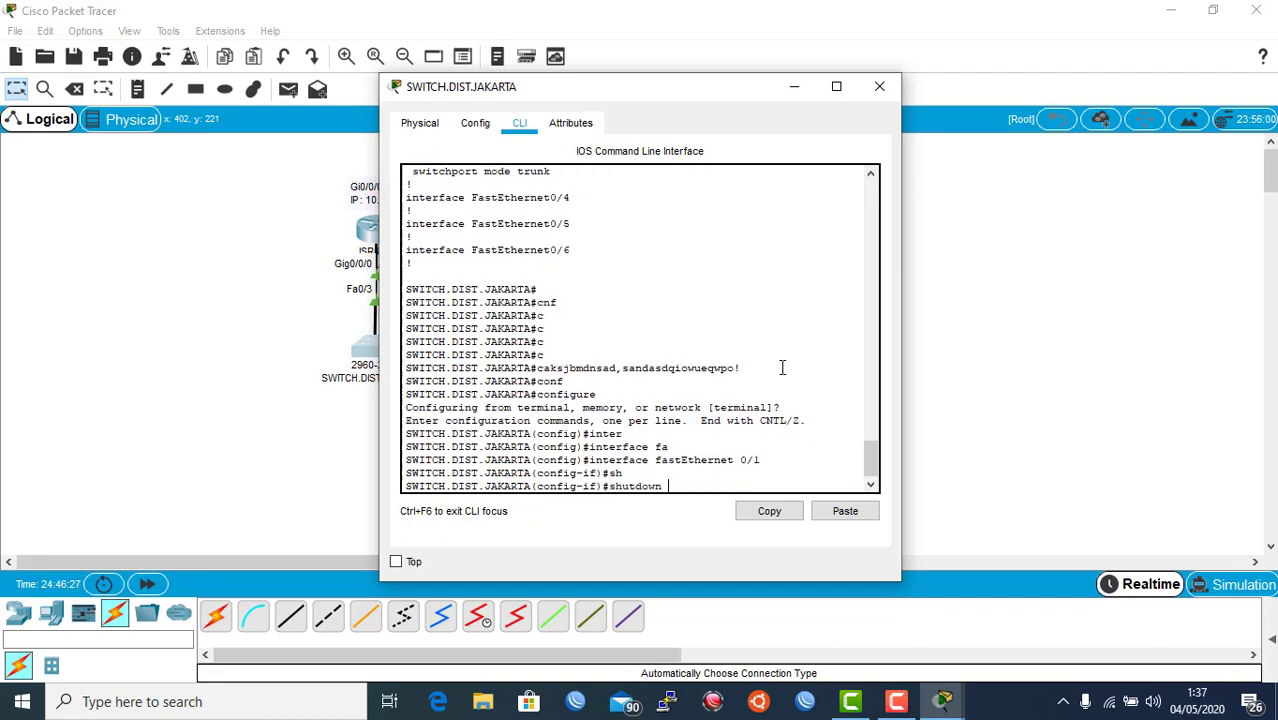
pyautogui.press('Return')
pyautogui.press('Return')
pyautogui.write('end')
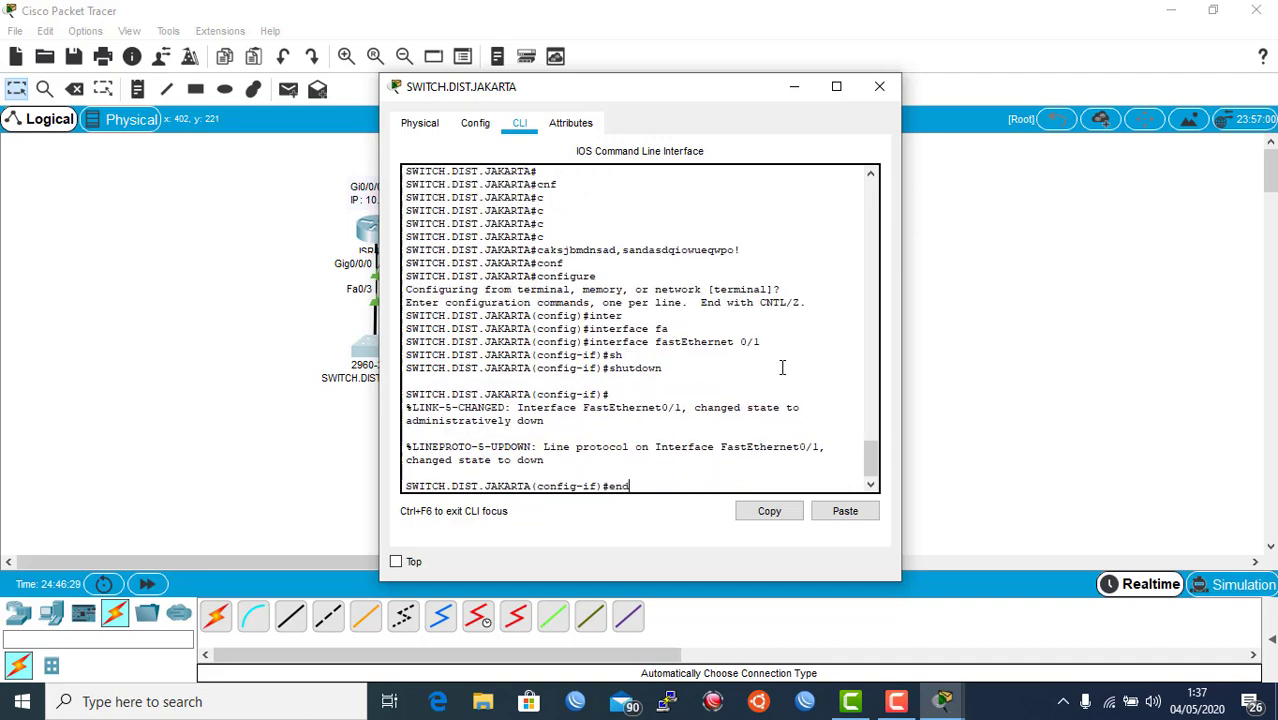
pyautogui.press('Return')
# Display the interfaces status of the Jakarta switch in an enlarged window to check the port-channel and its member ports
pyautogui.write('sh')
pyautogui.press('Tab')
pyautogui.write('inter')
pyautogui.press('Tab')
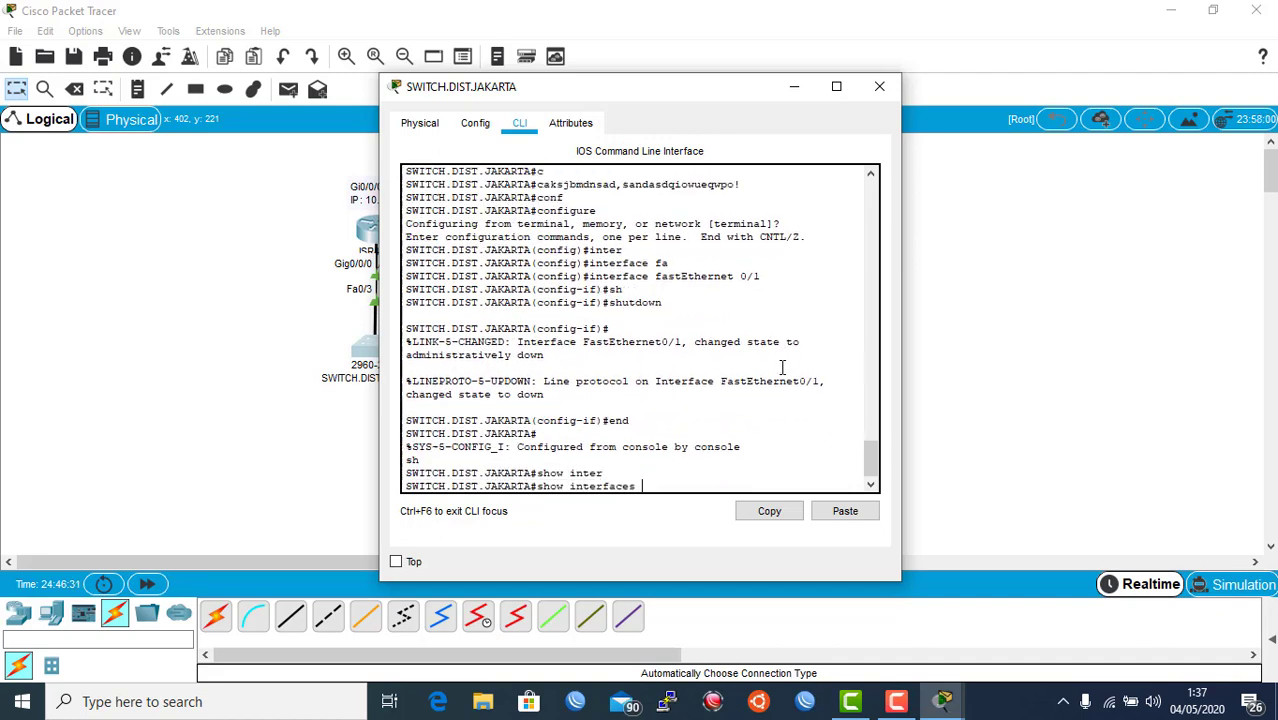
pyautogui.write('st')
pyautogui.press('Tab')
pyautogui.press('Return')
pyautogui.press('space')
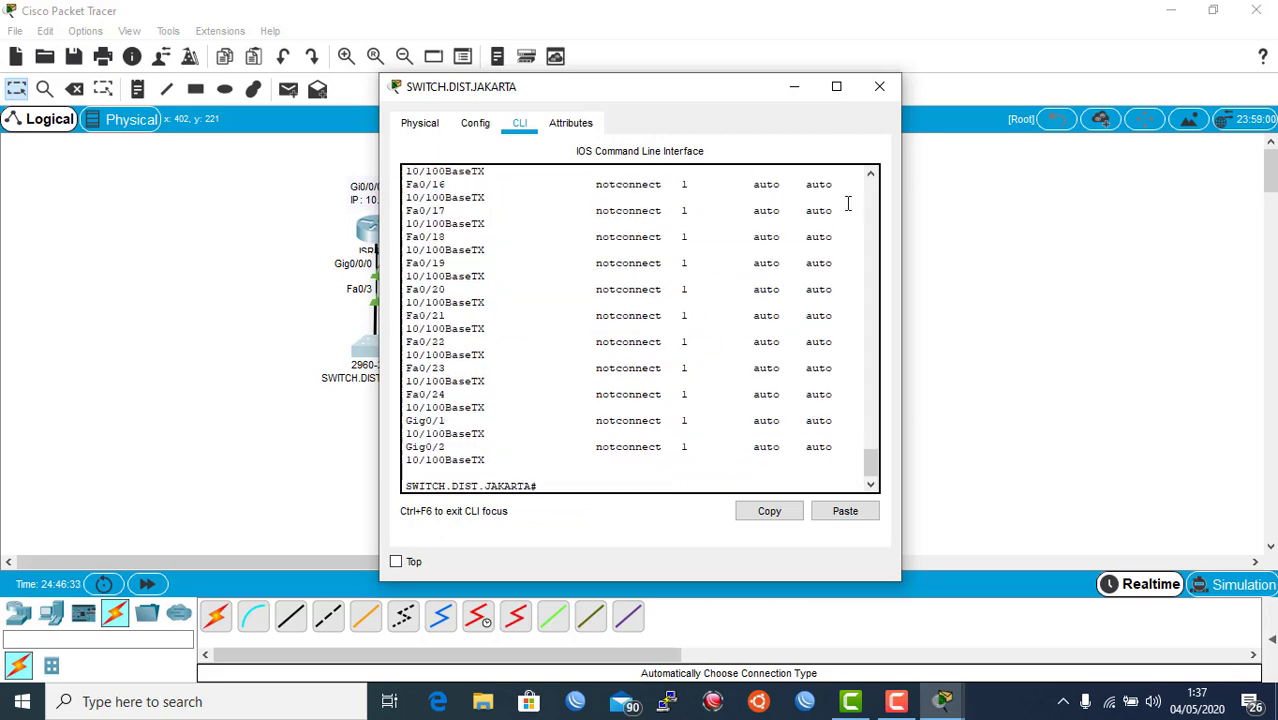
pyautogui.click(836, 86)
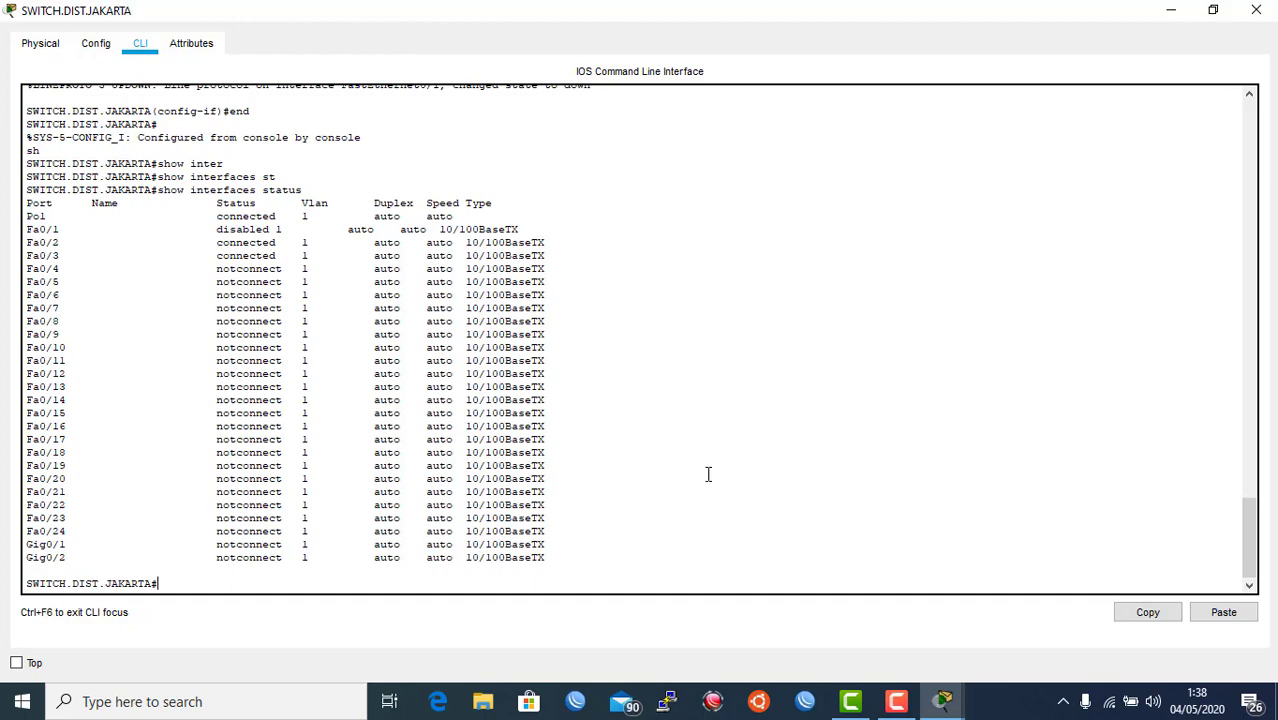
# Return to the Jakarta router's command line and repeat the ping to 10.125.1.1 with one port-channel link shut down
pyautogui.click(942, 701)
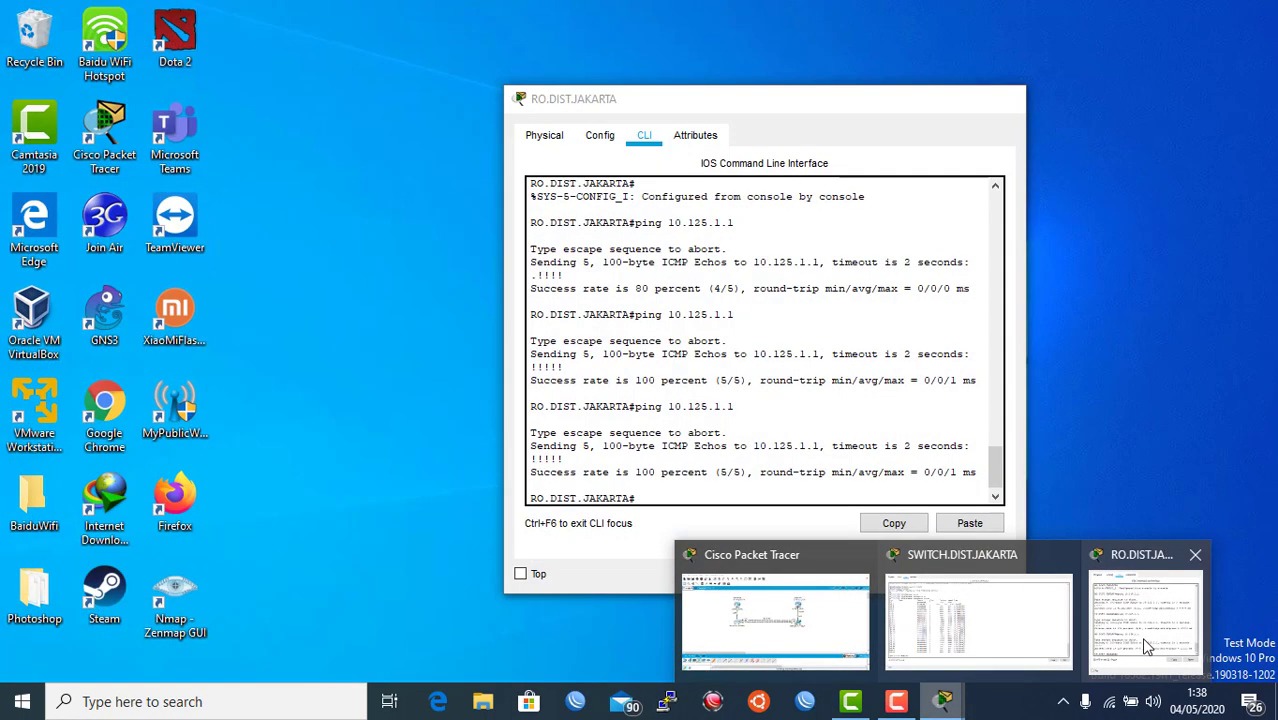
pyautogui.click(1145, 630)
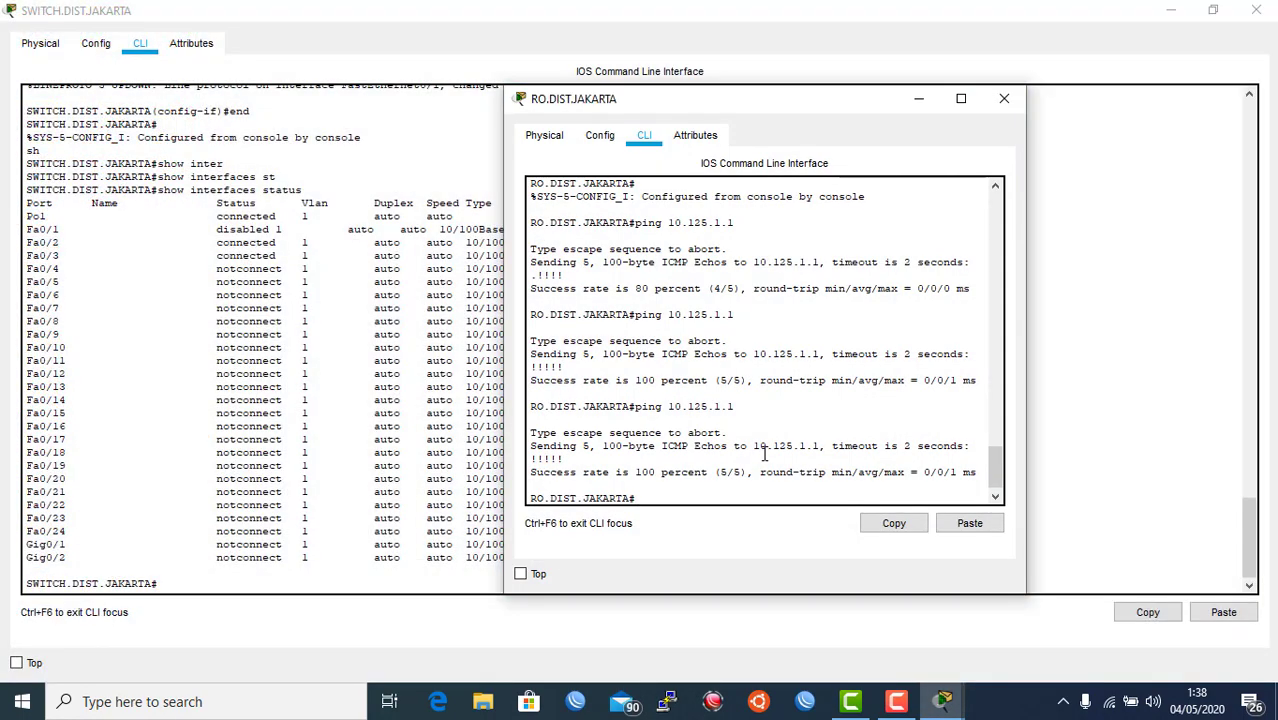
pyautogui.press('Up')
pyautogui.press('Return')
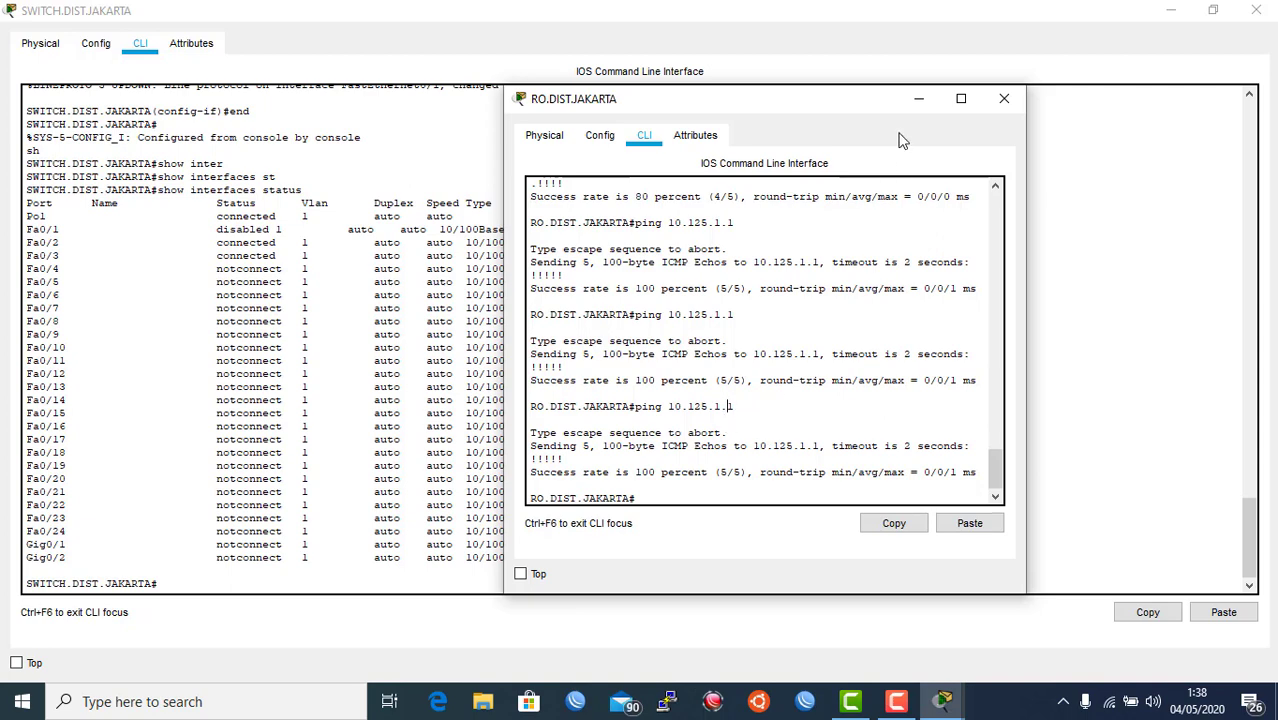
# Minimize the Jakarta switch window and move the Jakarta router window aside to examine both ends of the topology
pyautogui.click(1170, 10)
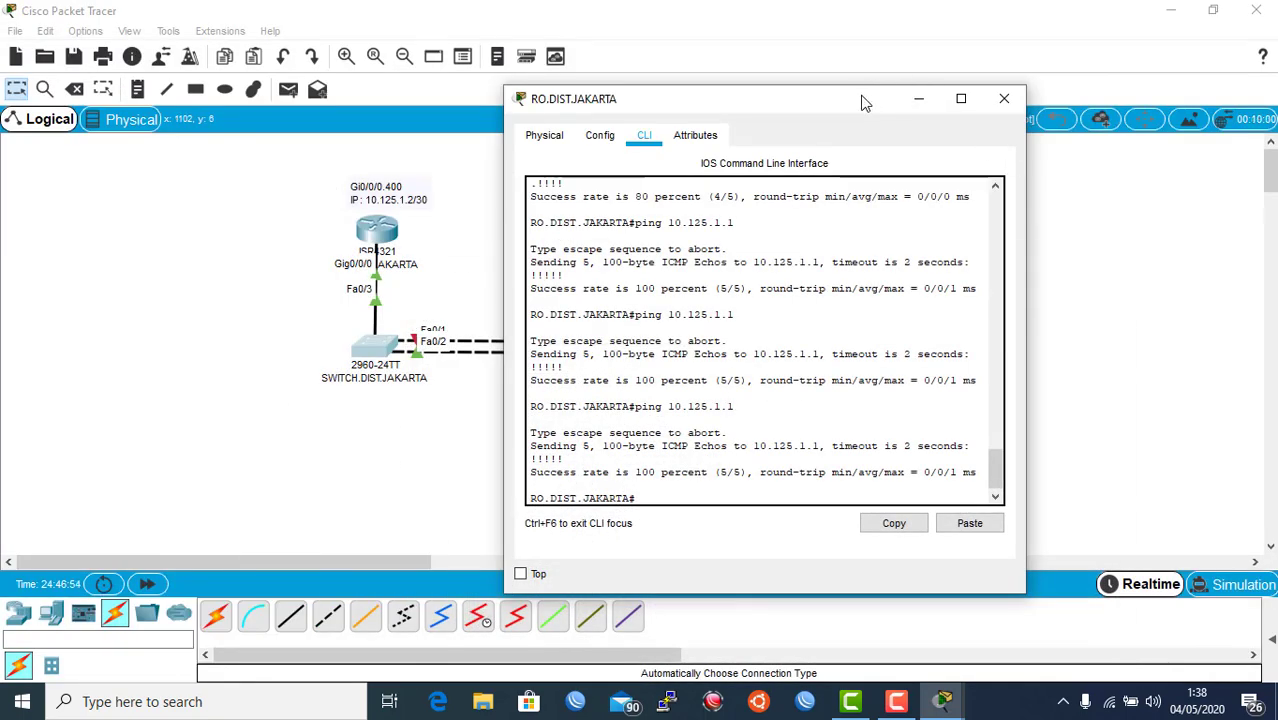
pyautogui.moveTo(870, 100); pyautogui.dragTo(1168, 95)
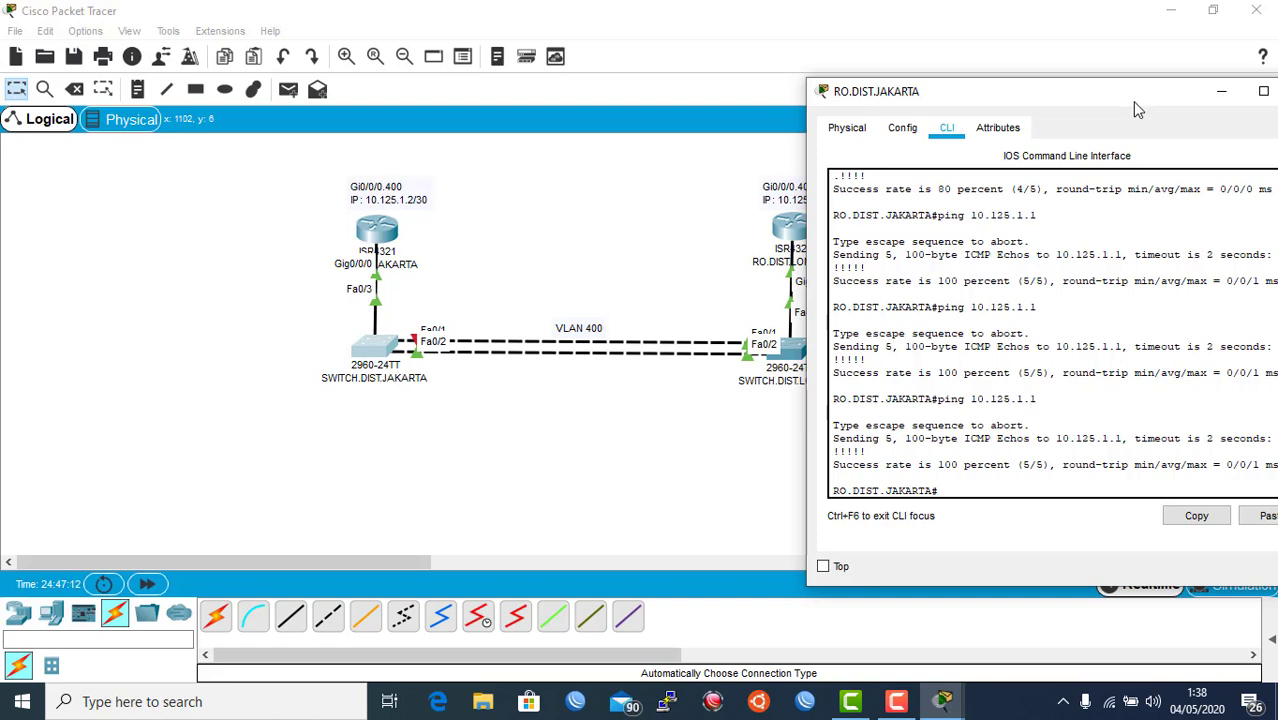
pyautogui.moveTo(1077, 88); pyautogui.dragTo(240, 18)
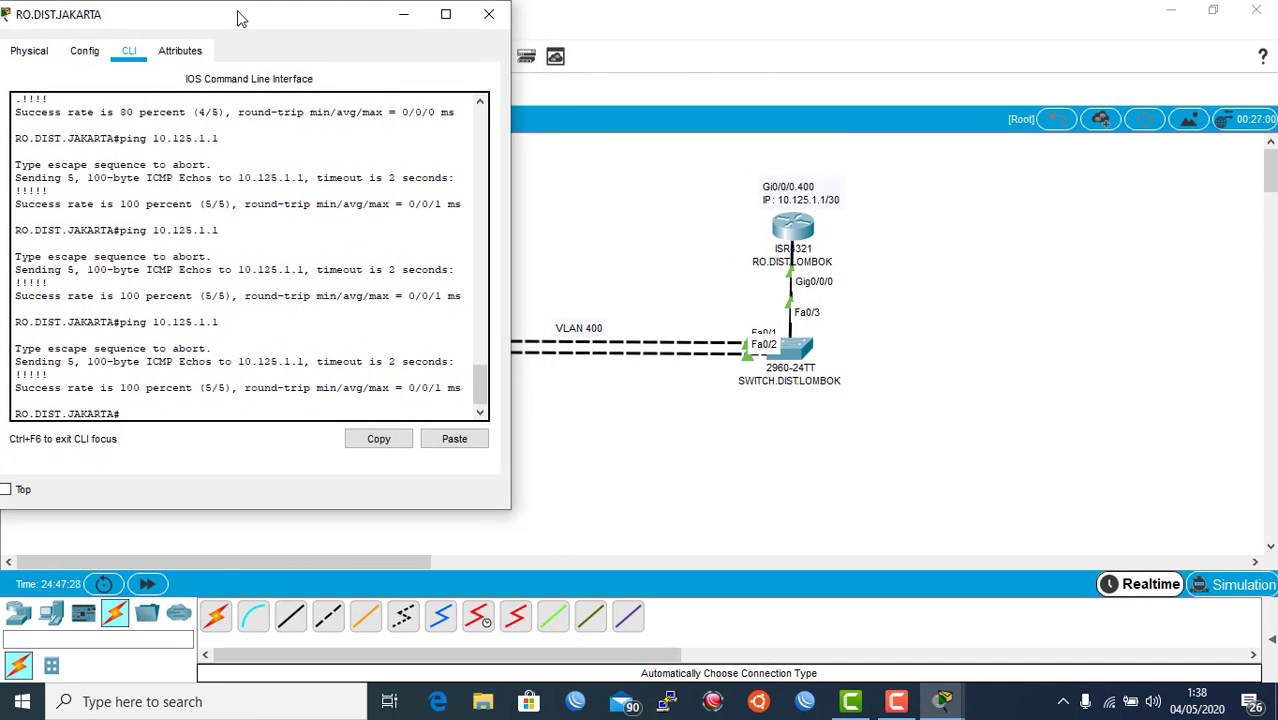